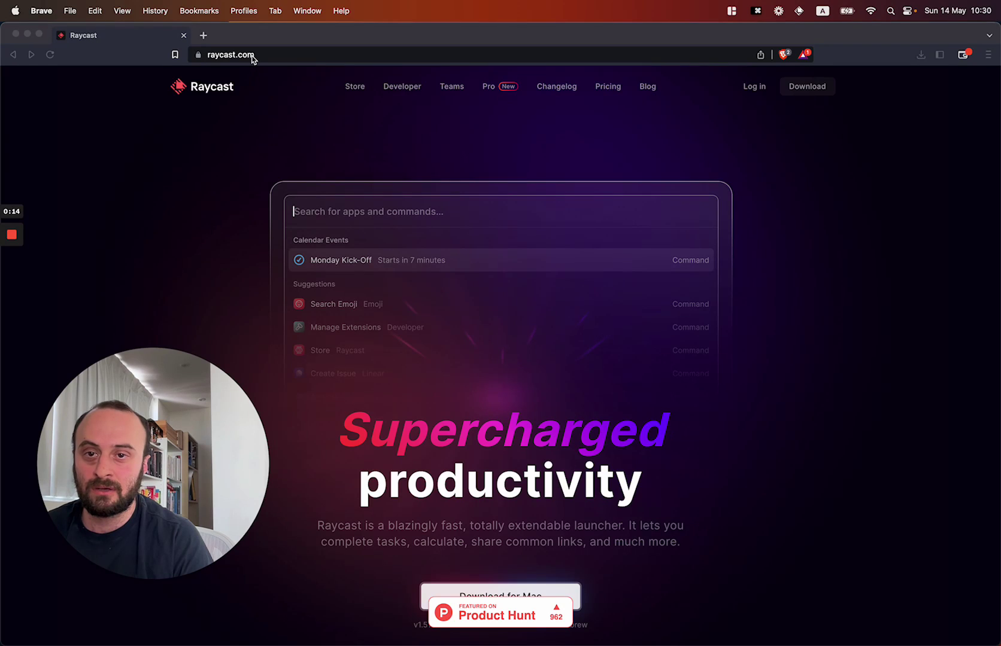
# - Look through the Raycast homepage down to the extension store section
pyautogui.scroll(-5, 718, 321)
pyautogui.scroll(-3, 564, 349)
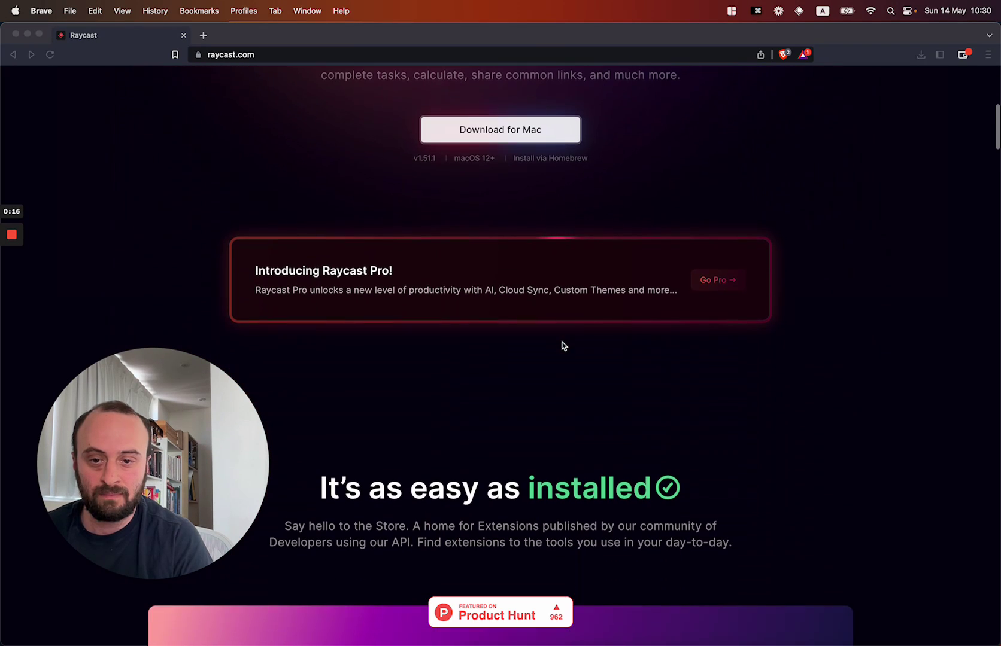
pyautogui.scroll(-1, 585, 288)
pyautogui.scroll(-6, 619, 251)
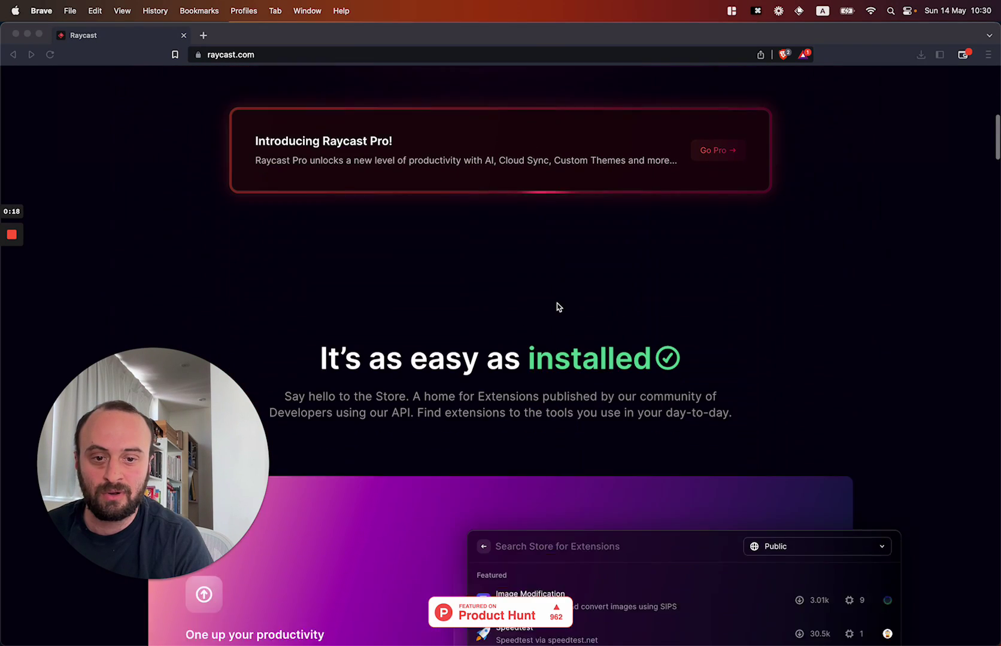
pyautogui.scroll(-3, 534, 327)
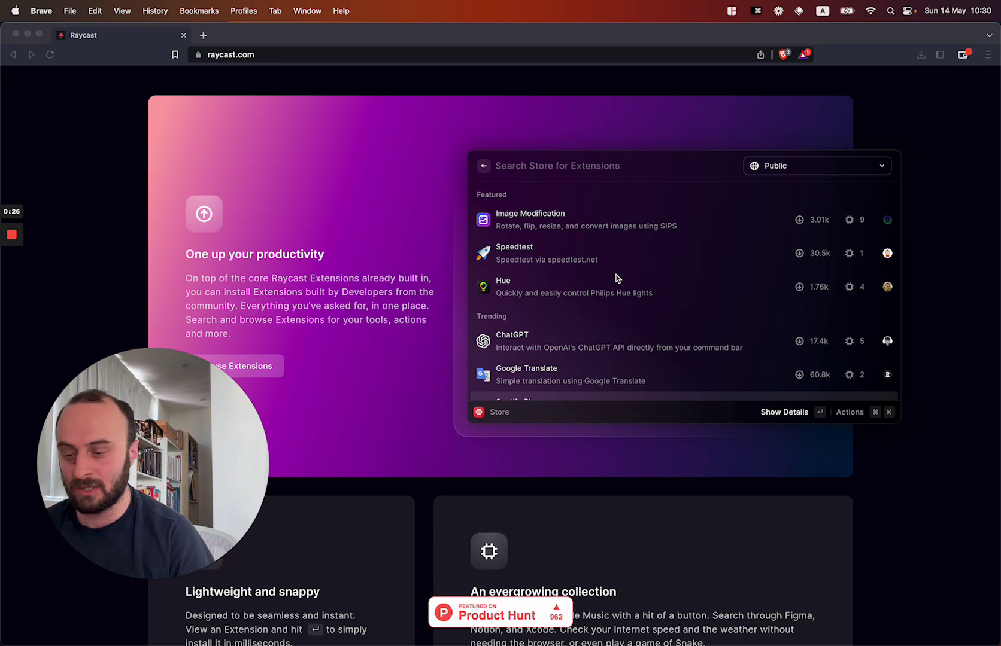
# - Open the Raycast launcher and look through its suggested apps and commands
pyautogui.hotkey('alt', 'space')
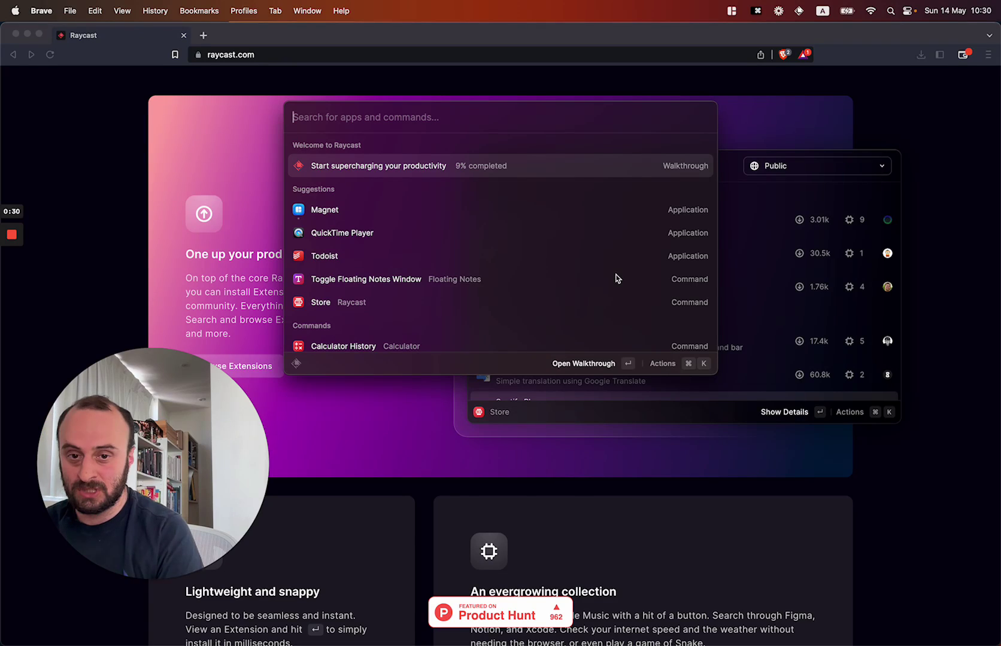
pyautogui.scroll(-5, 570, 271)
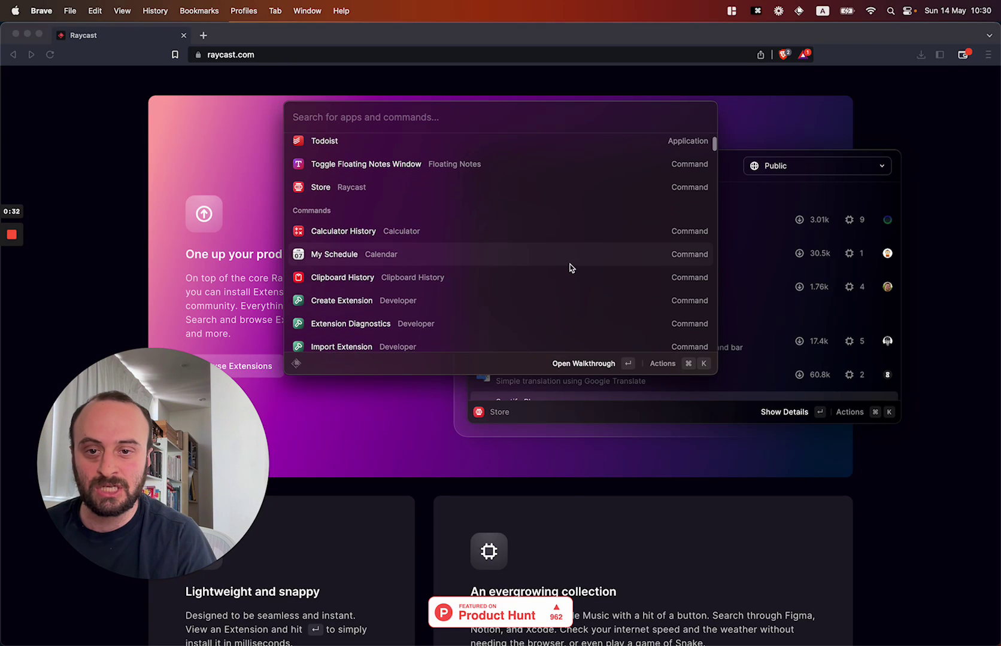
pyautogui.scroll(5, 604, 260)
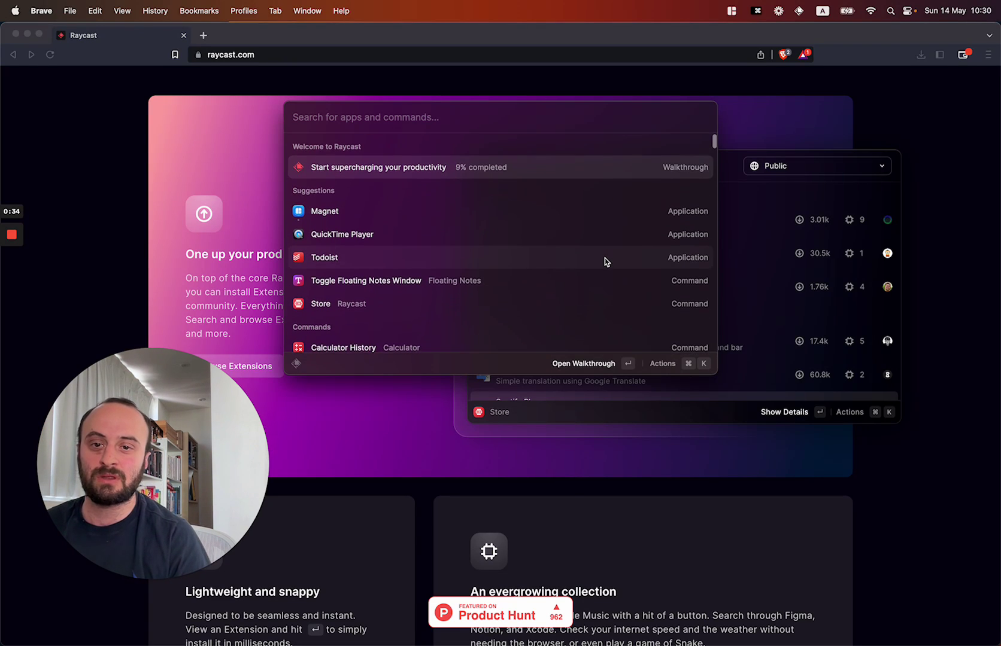
pyautogui.press('Down')
pyautogui.press('Down')
pyautogui.press('Down')
pyautogui.press('Down')
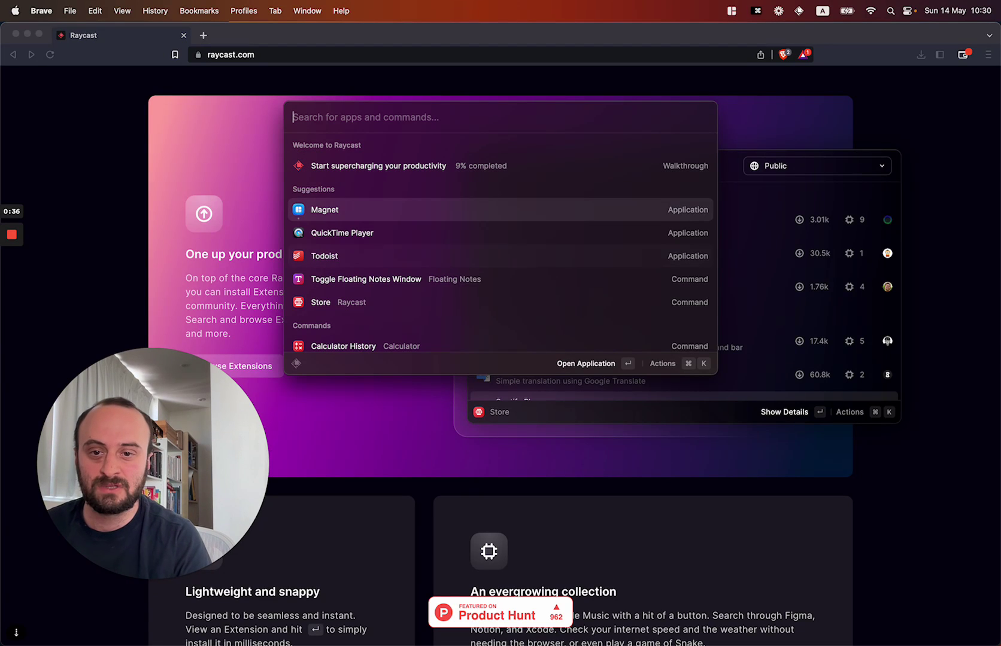
pyautogui.press('Up')
pyautogui.press('Up')
pyautogui.press('Up')
pyautogui.press('Up')
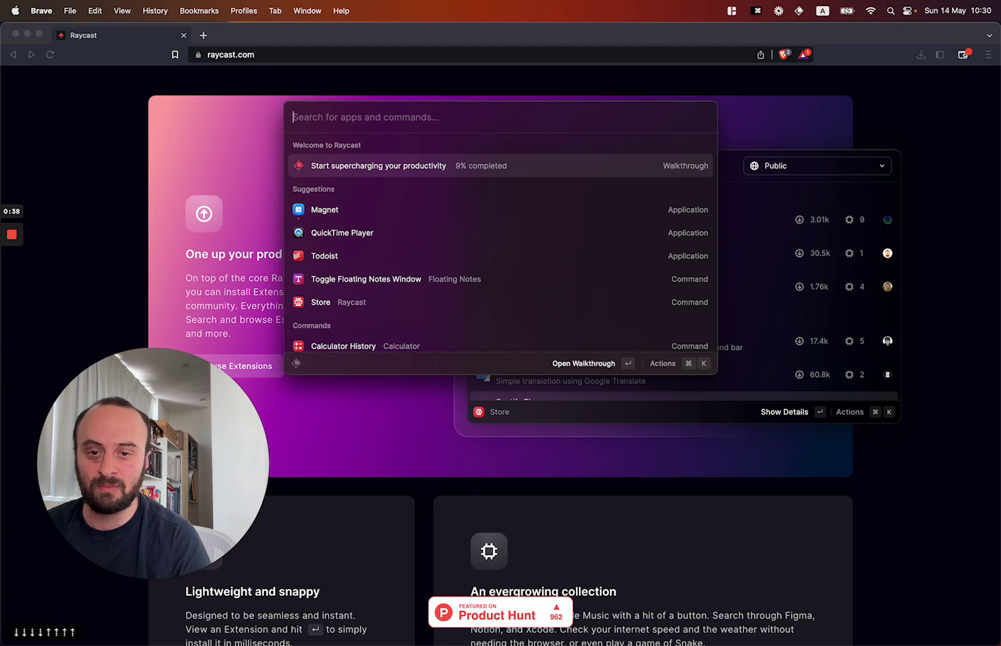
pyautogui.press('Down')
pyautogui.press('Down')
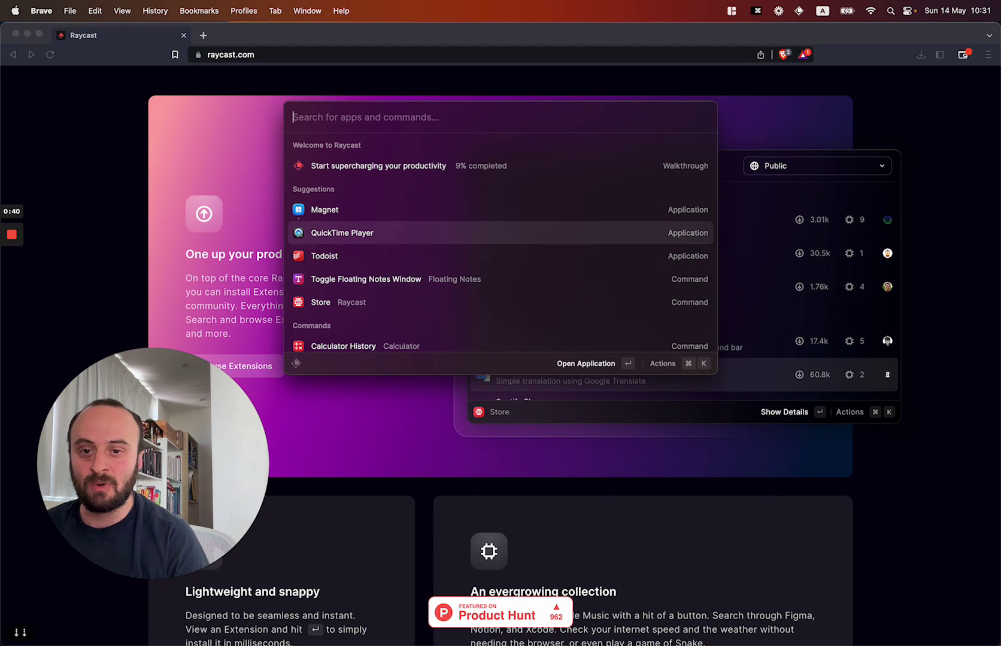
pyautogui.press('Down')
pyautogui.press('Up')
# - Search the launcher for "quick", and compare it with Spotlight before returning to the launcher
pyautogui.write('quick')
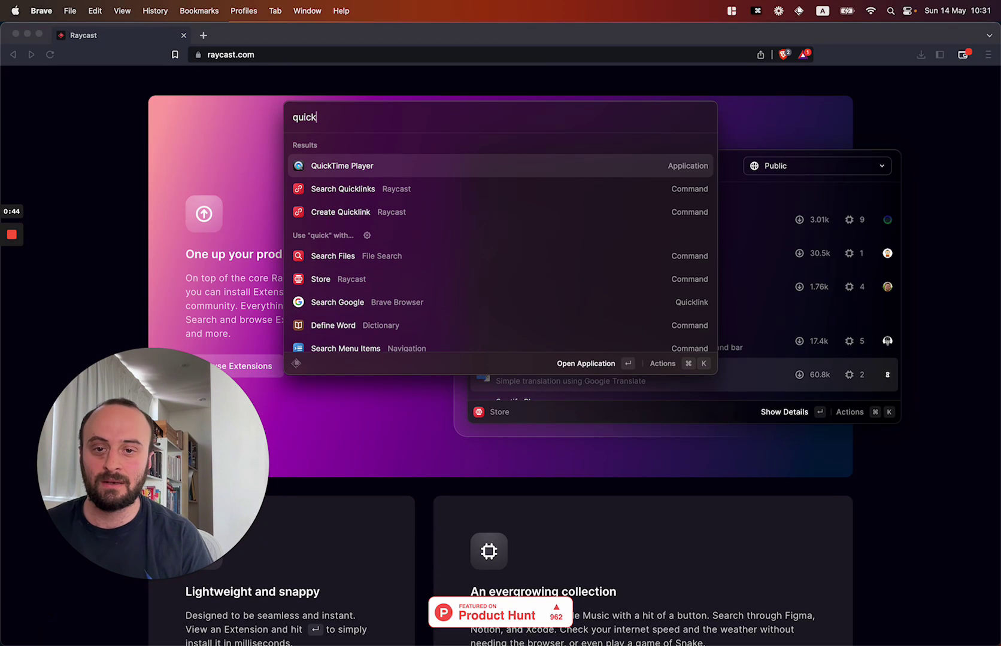
pyautogui.press('super+space')
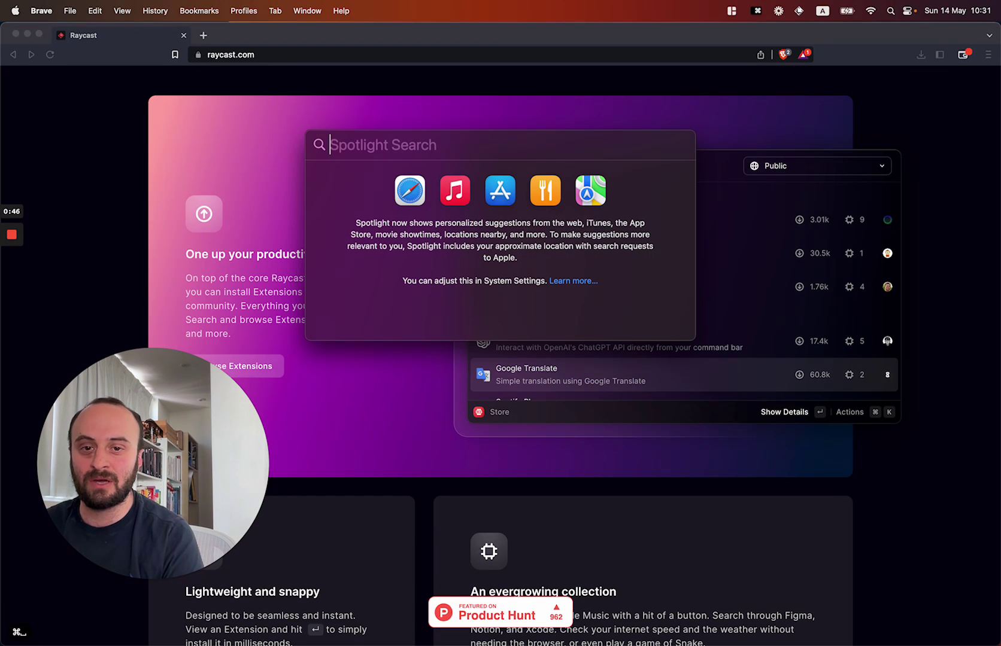
pyautogui.press('Escape')
pyautogui.hotkey('alt', 'space')
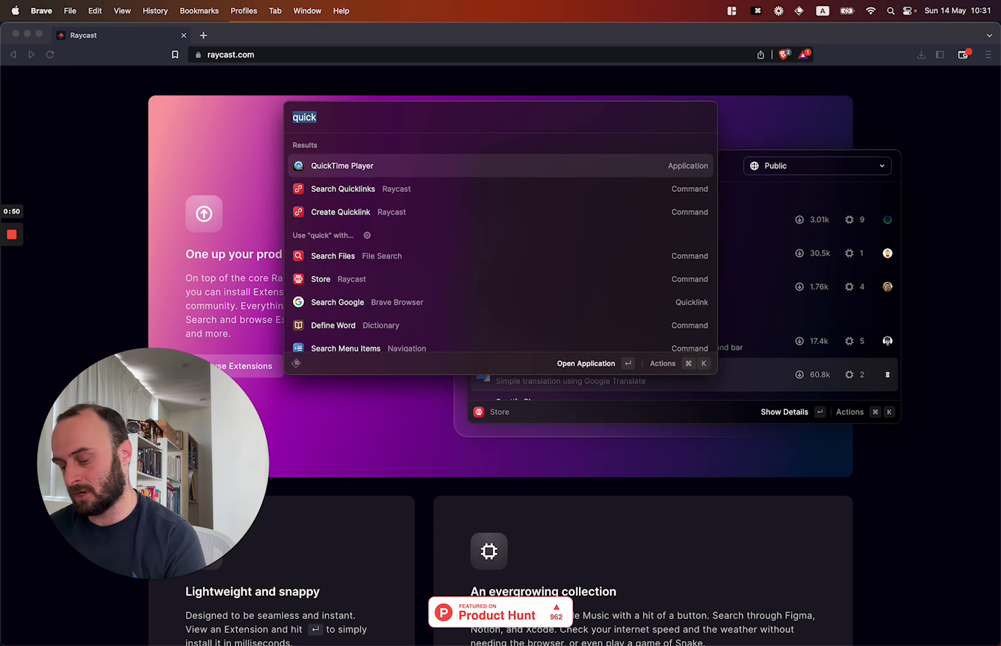
pyautogui.write('copy ')
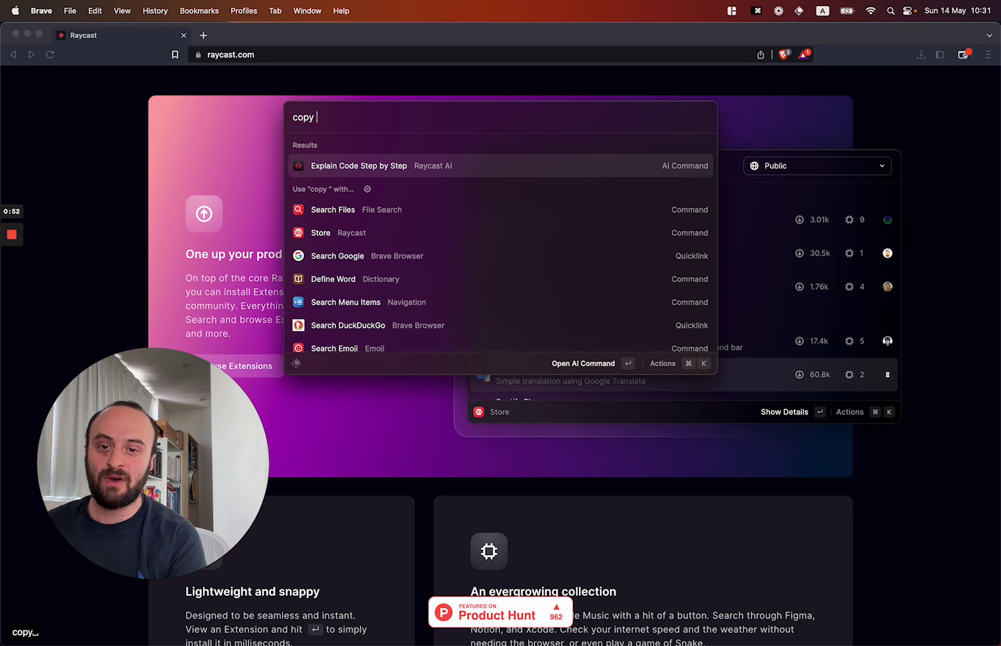
pyautogui.write('cli')
pyautogui.press('BackSpace')
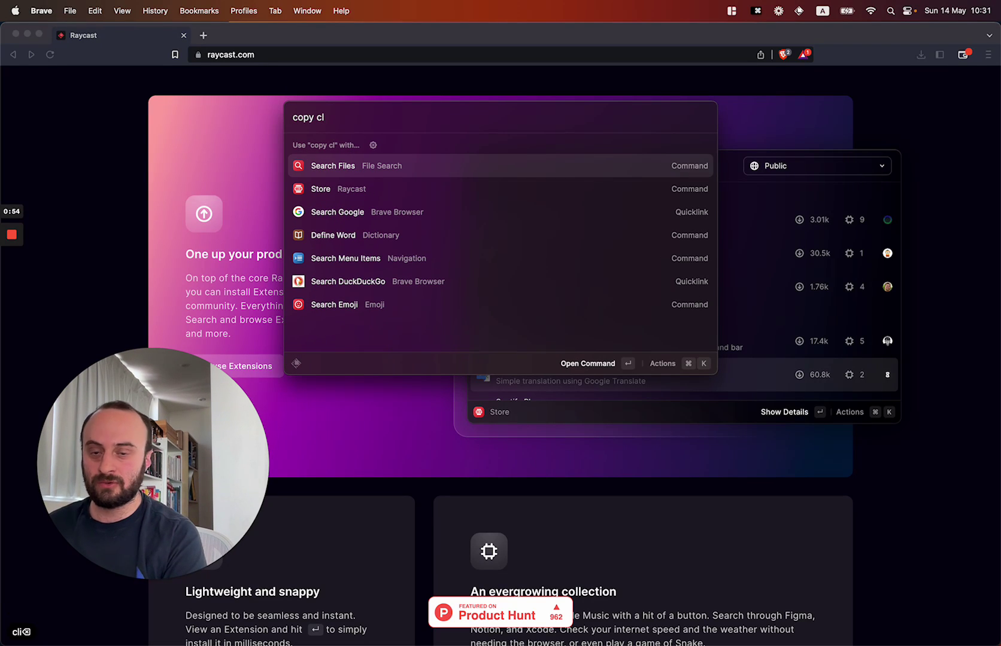
pyautogui.write('ipbo')
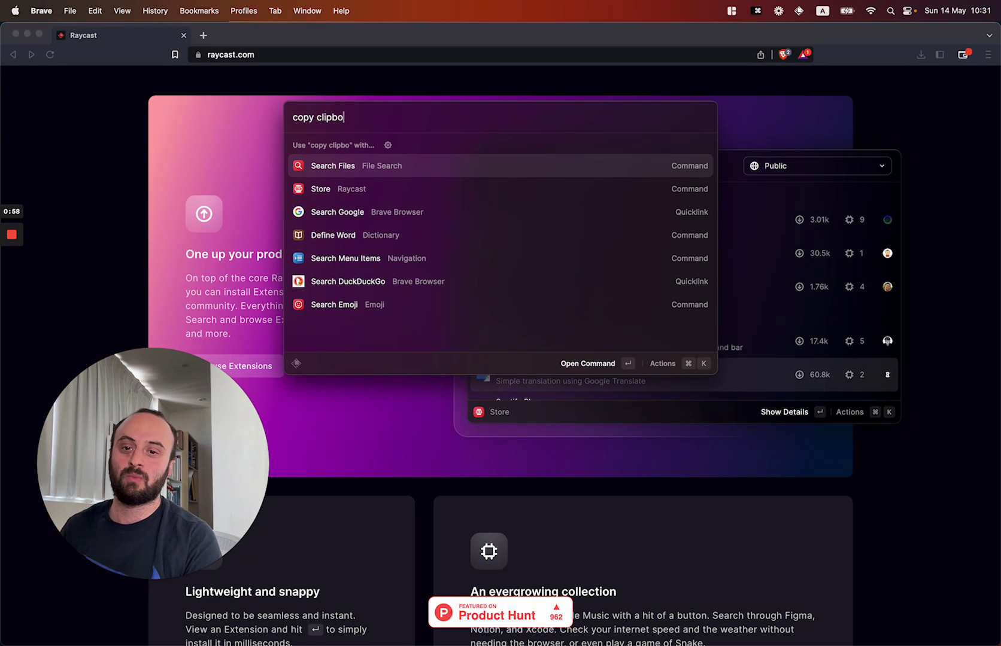
pyautogui.press('super+BackSpace')
# - Find the Clipboard History command with the query "clip", view its entries, and close the launcher
pyautogui.write('cli')
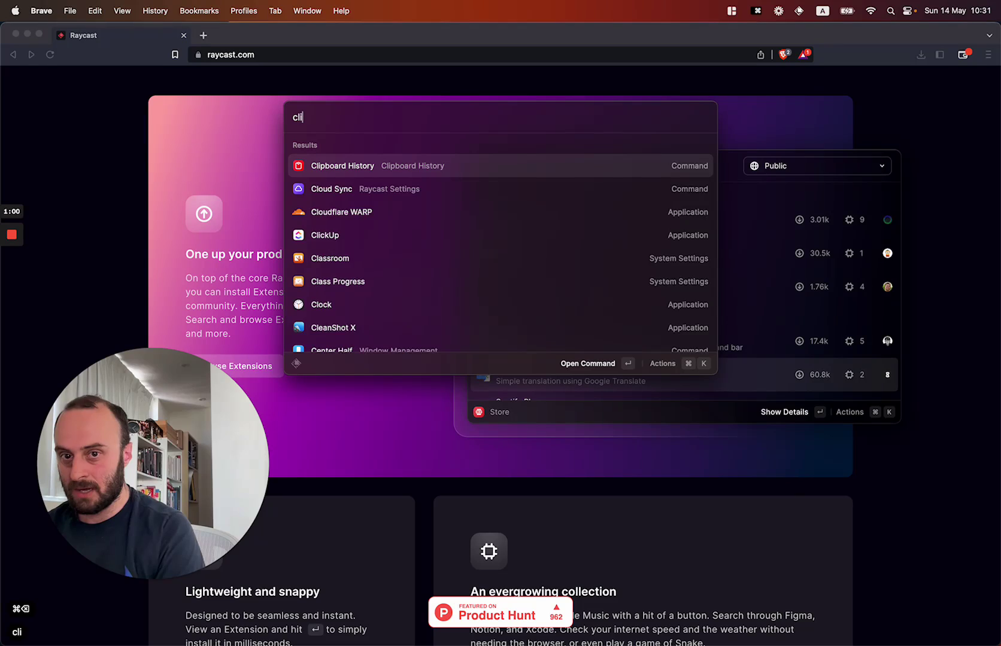
pyautogui.write('p')
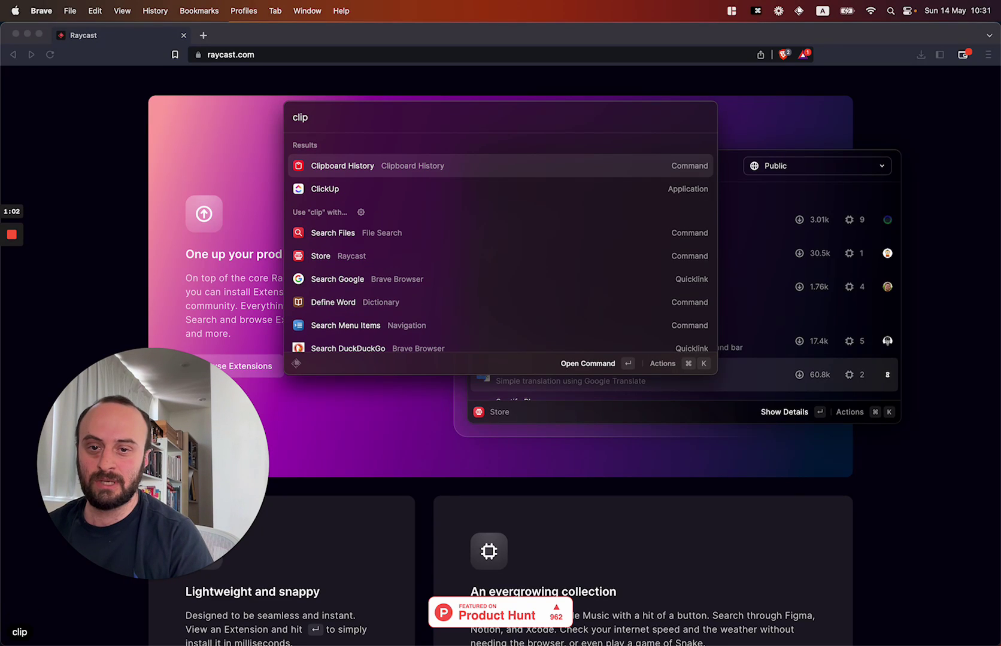
pyautogui.press('Return')
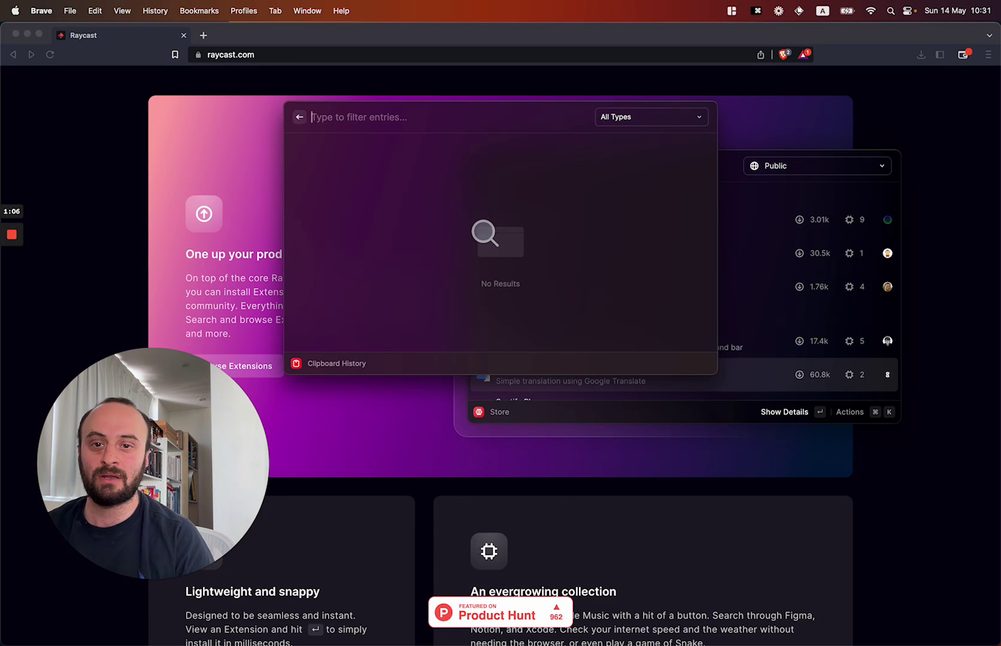
pyautogui.press('Escape')
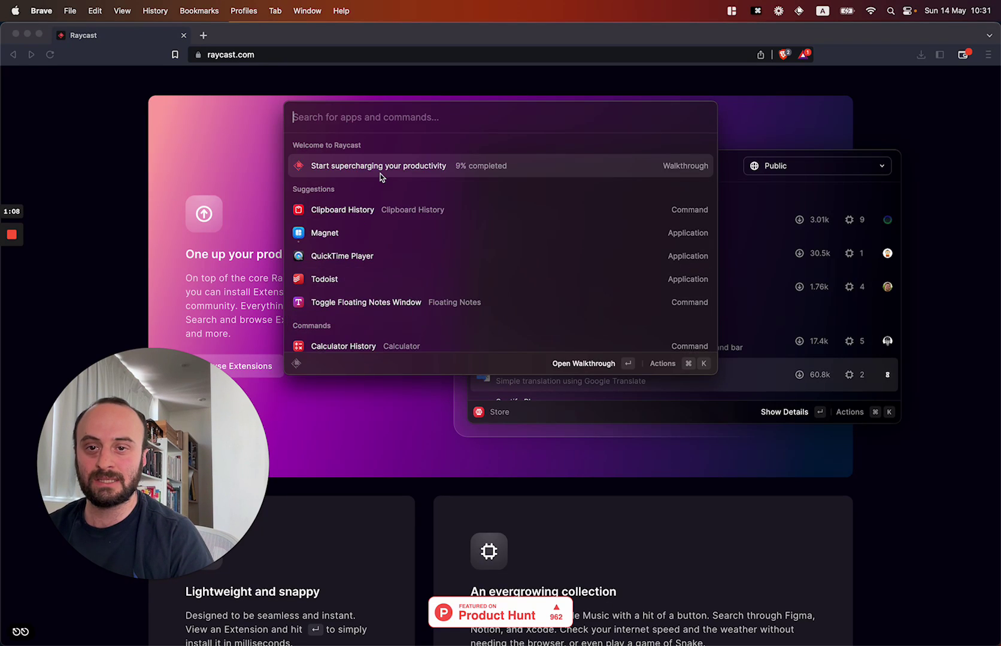
pyautogui.press('Escape')
# - Copy the page's web address, and replace it in the address bar with "hello world" and copy that text as well
pyautogui.click(282, 58)
pyautogui.press('super+c')
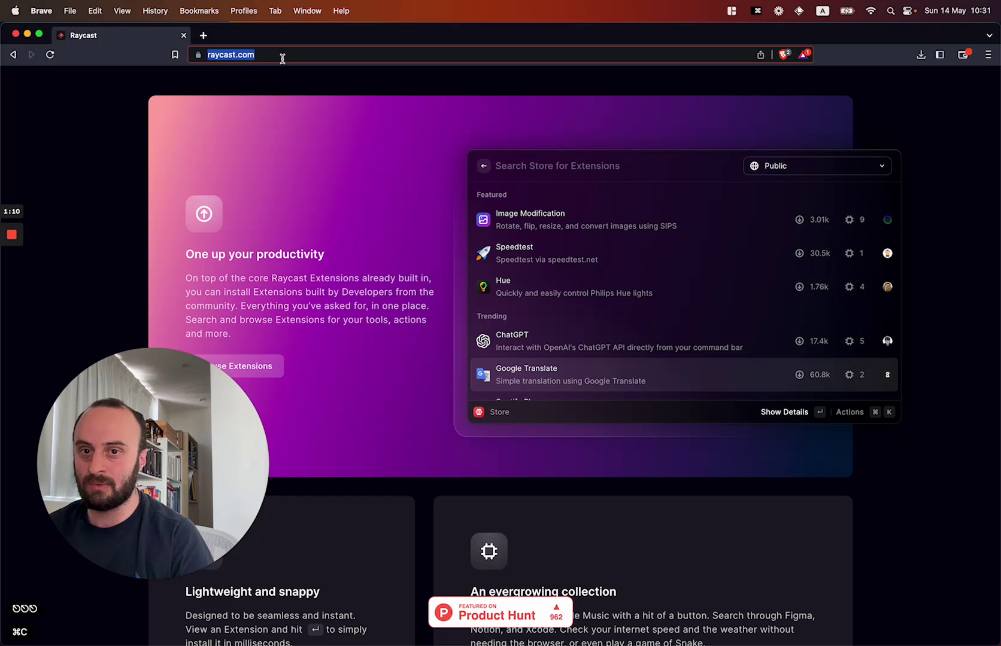
pyautogui.write('hello world')
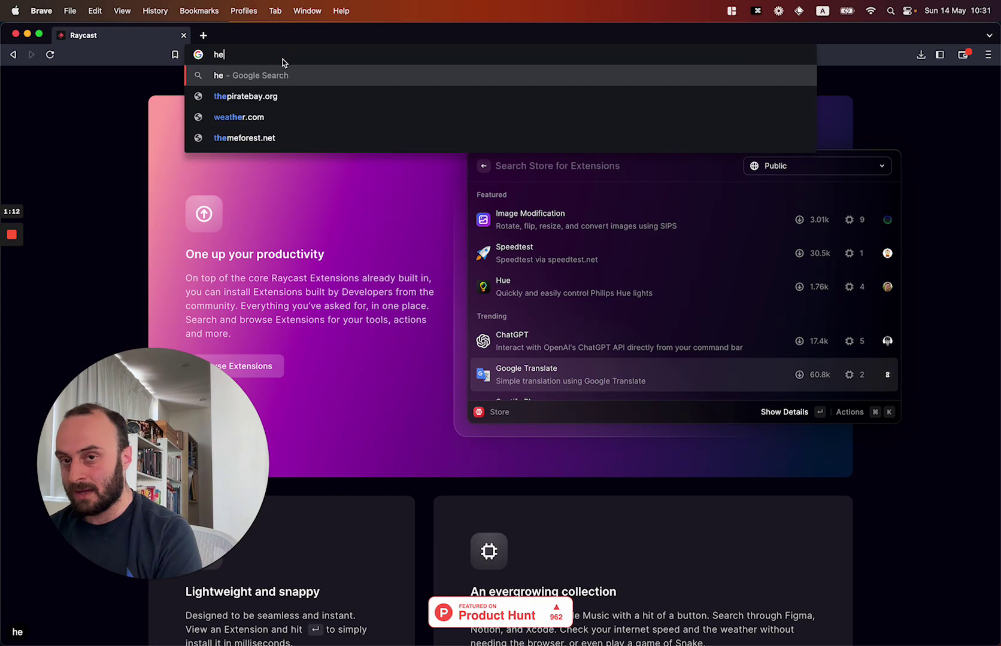
pyautogui.press('super+a')
pyautogui.press('super+c')
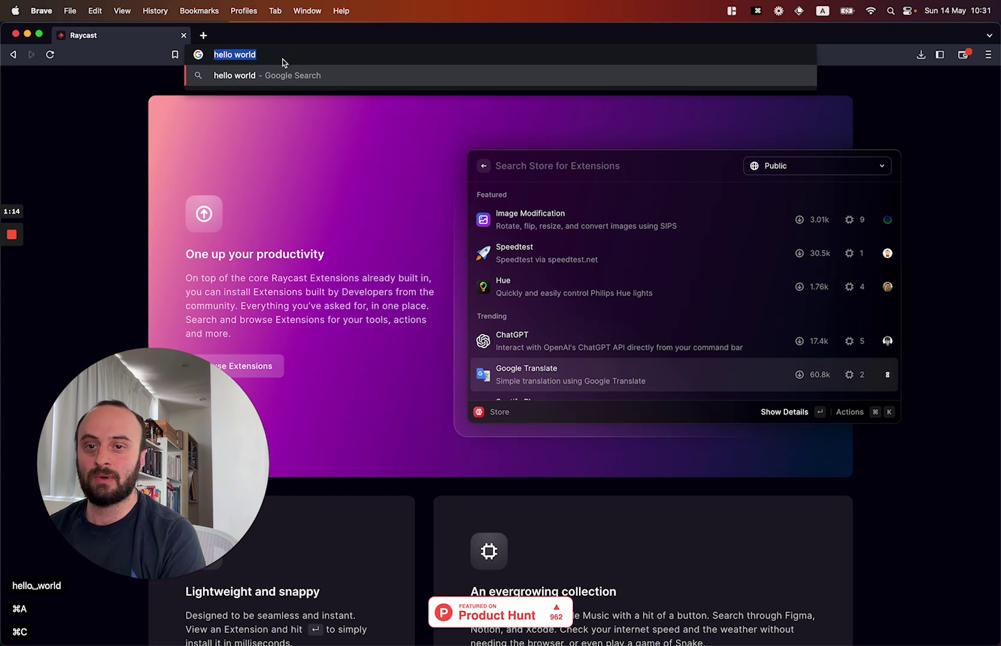
# - Open Clipboard History from the Raycast launcher using the query "clip"
pyautogui.hotkey('alt', 'space')
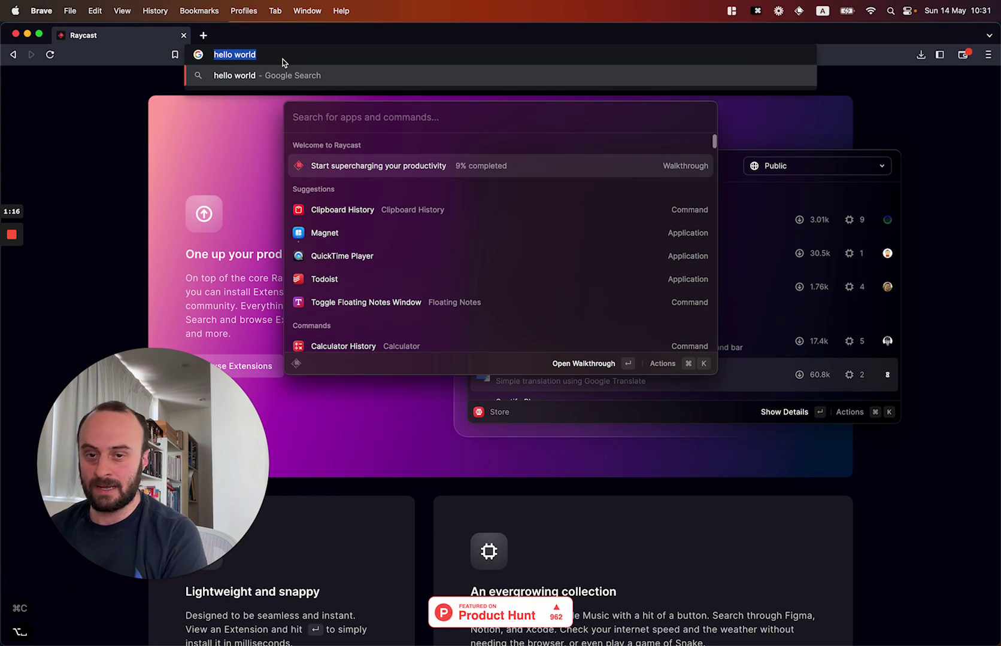
pyautogui.write('clip')
pyautogui.press('Return')
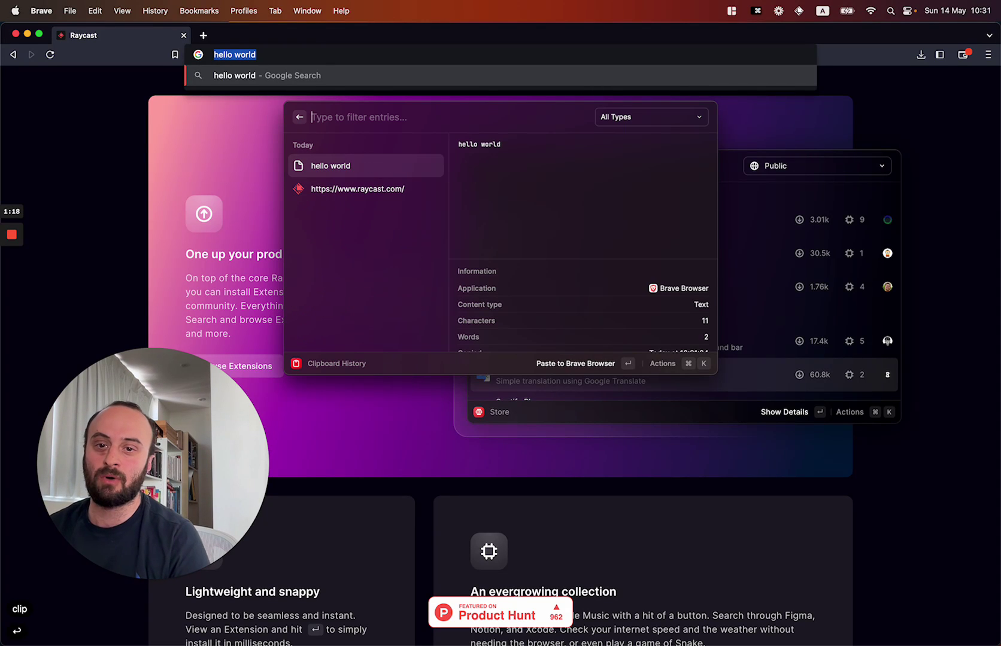
pyautogui.press('Down')
pyautogui.press('Up')
pyautogui.press('Down')
pyautogui.press('Up')
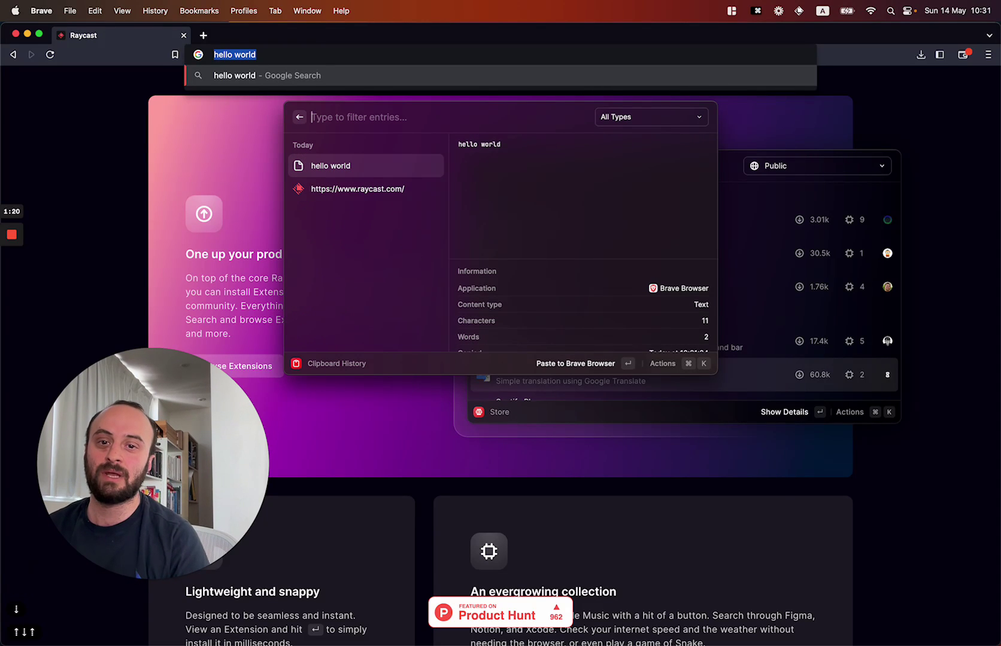
pyautogui.press('Down')
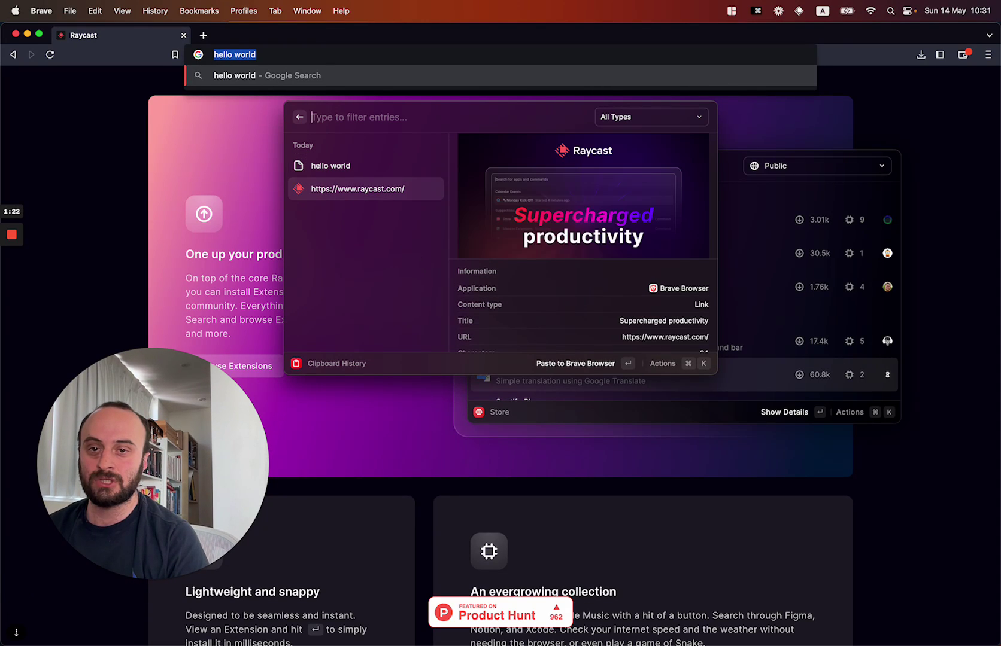
pyautogui.press('super+Return')
pyautogui.press('super+v')
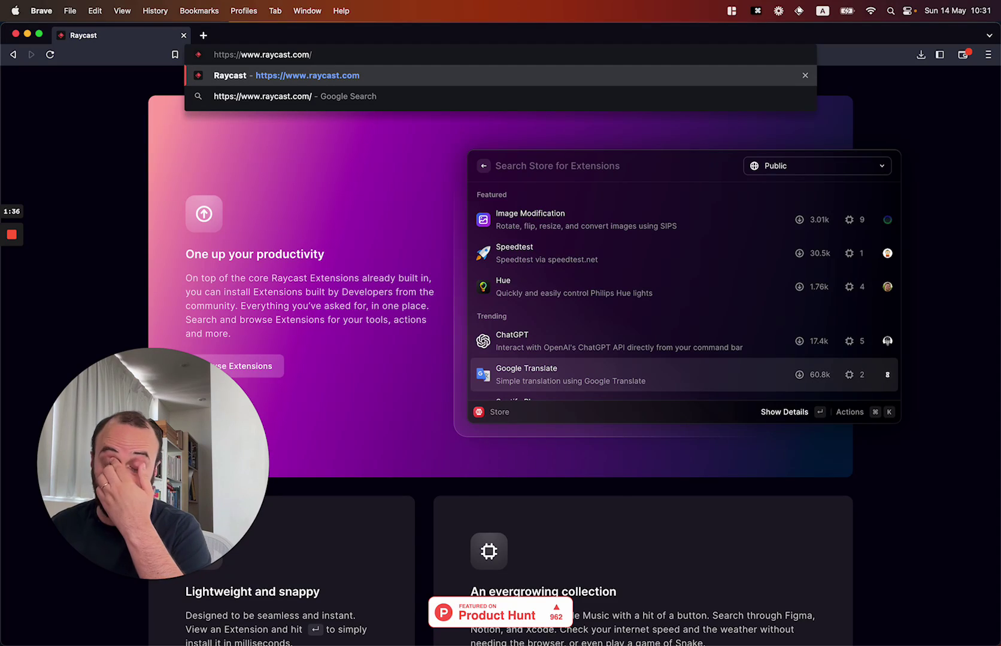
# - Return to the launcher's main search, try the misspelled query "cip", and clear it
pyautogui.hotkey('alt', 'space')
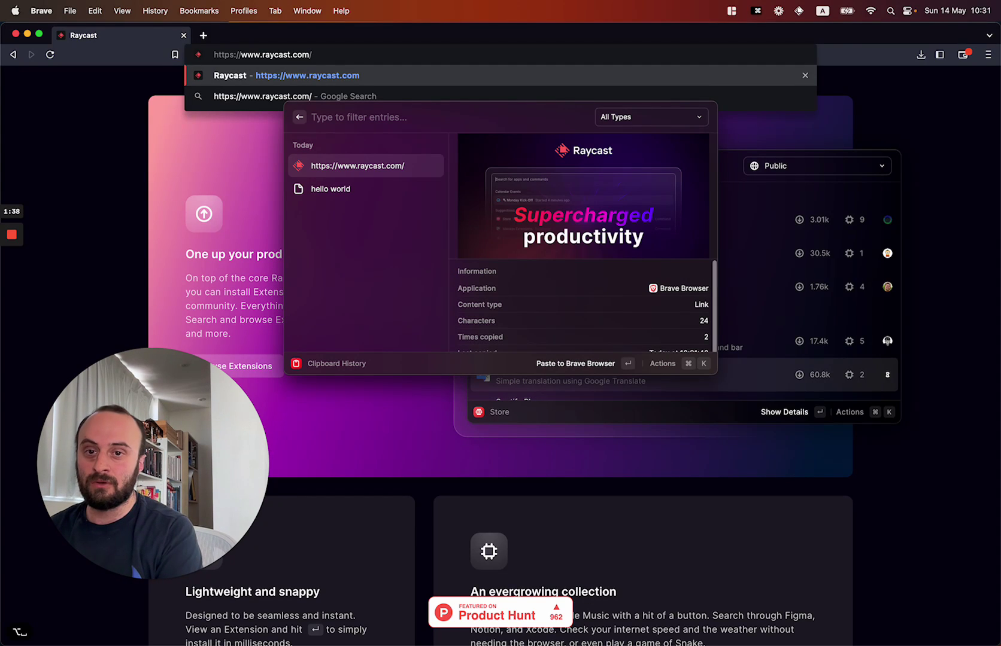
pyautogui.press('Escape')
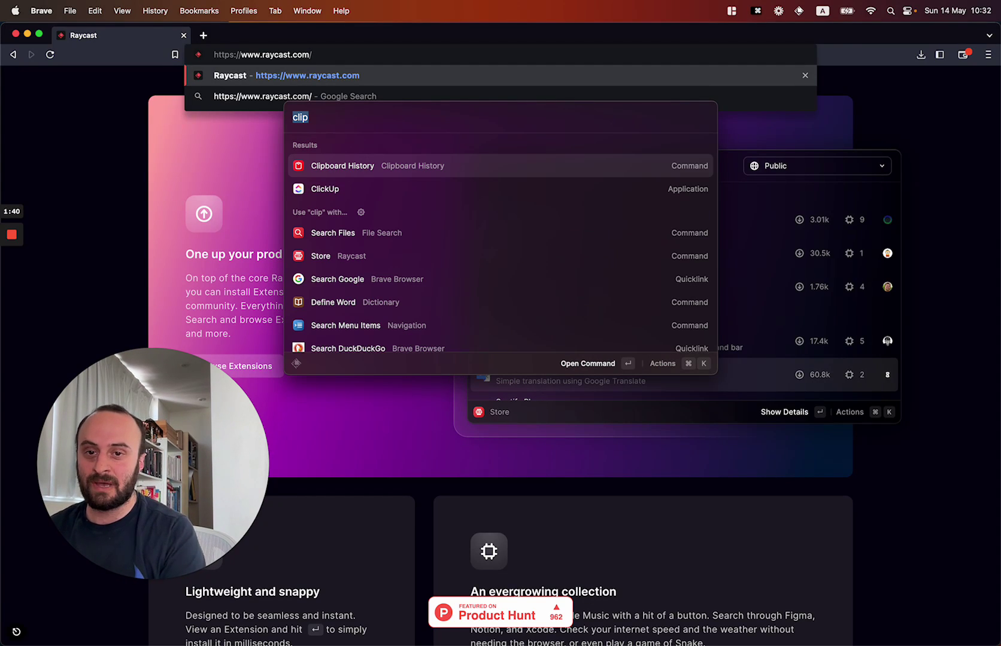
pyautogui.write('cip')
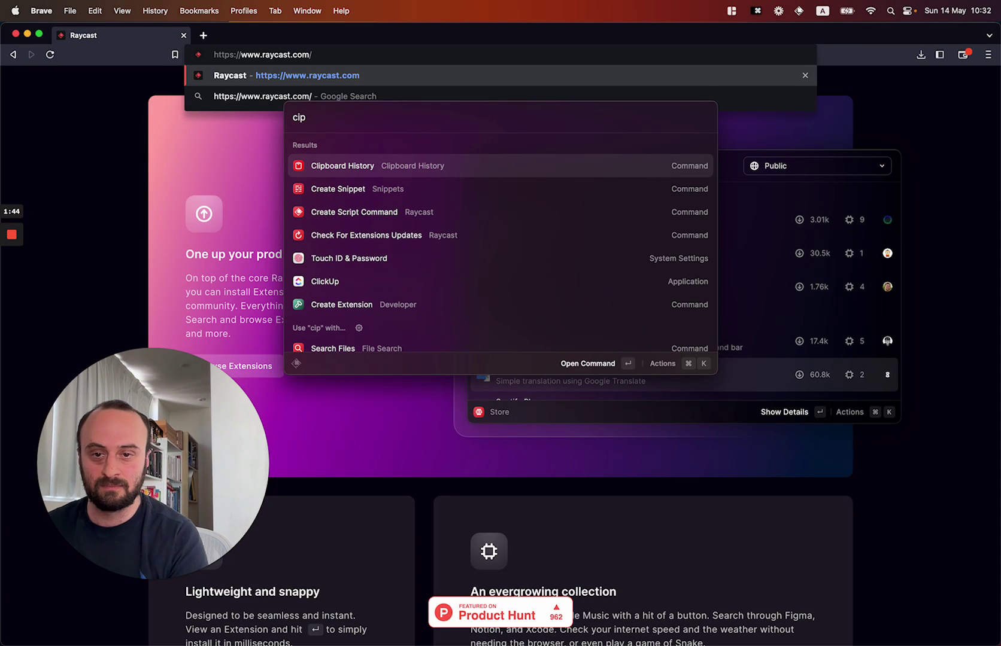
pyautogui.press('BackSpace')
pyautogui.press('BackSpace')
pyautogui.press('BackSpace')
pyautogui.press('BackSpace')
pyautogui.press('BackSpace')
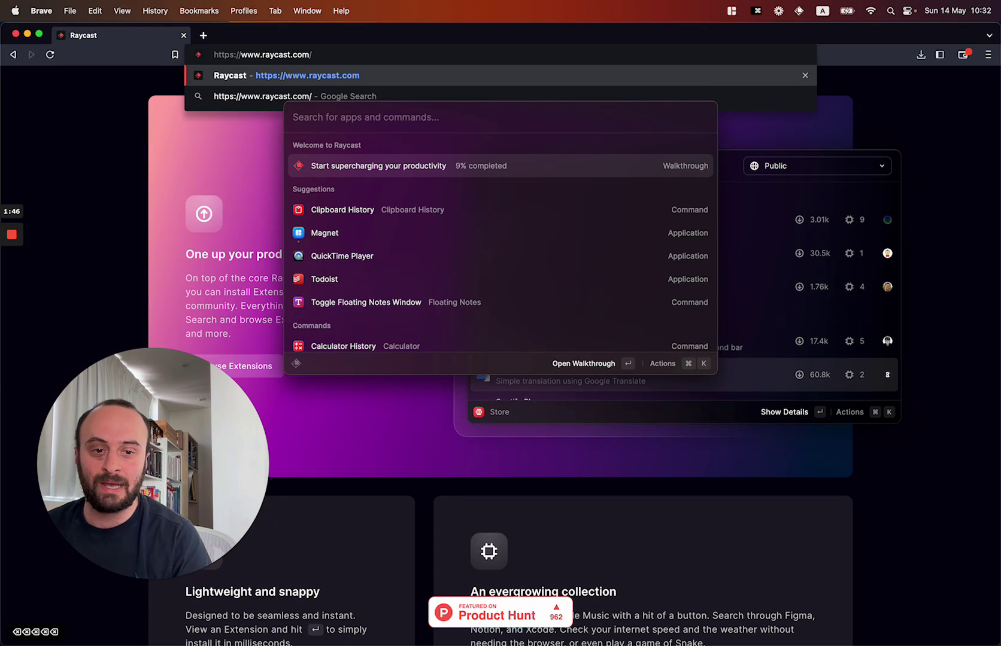
pyautogui.write('clip')
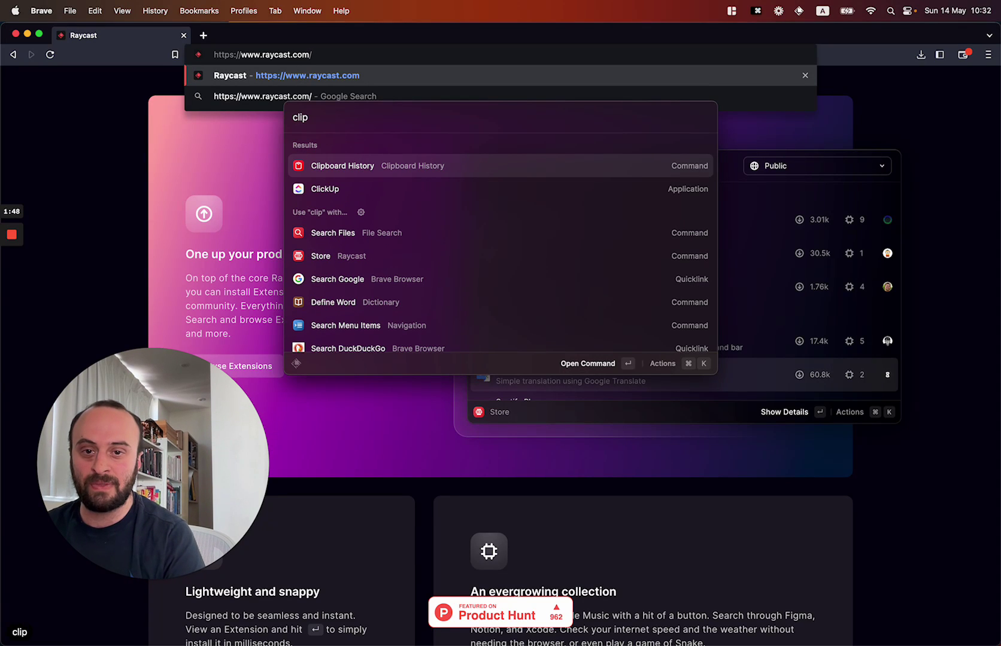
pyautogui.press('Return')
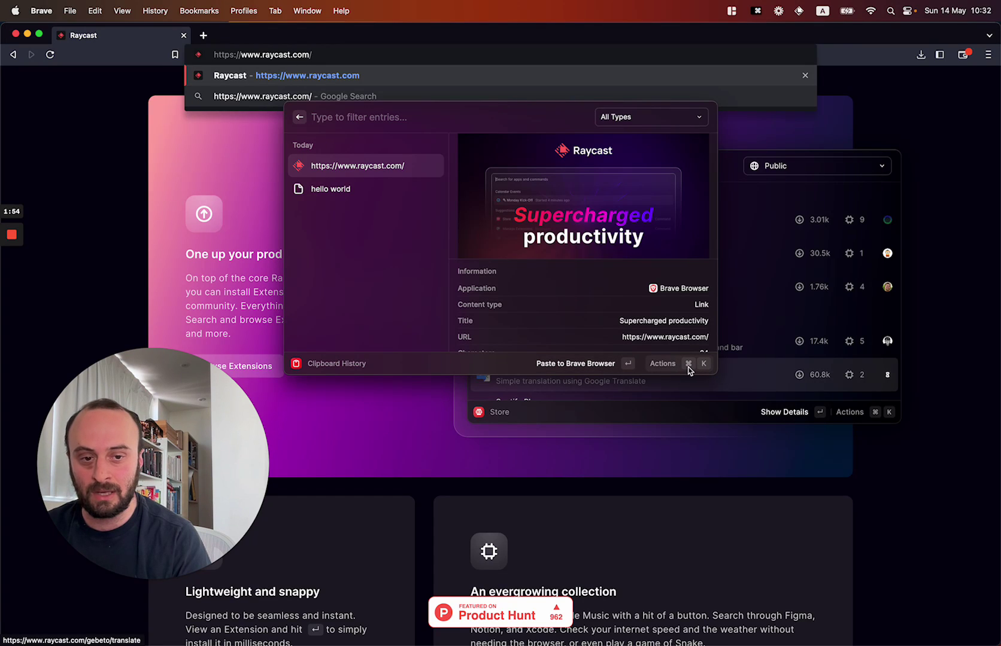
pyautogui.press('super+k')
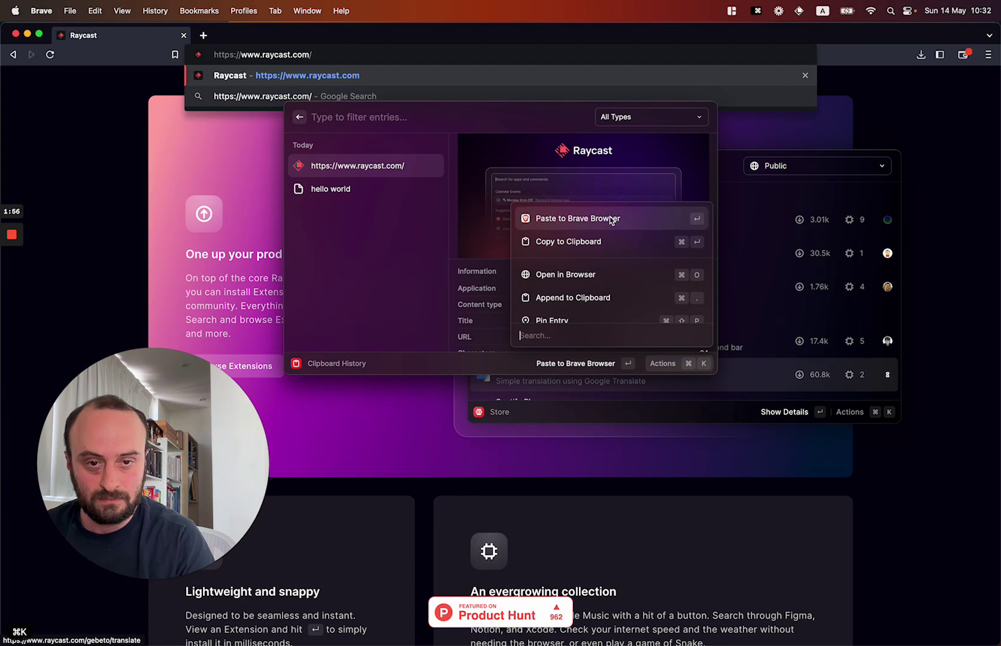
pyautogui.scroll(-5, 608, 260)
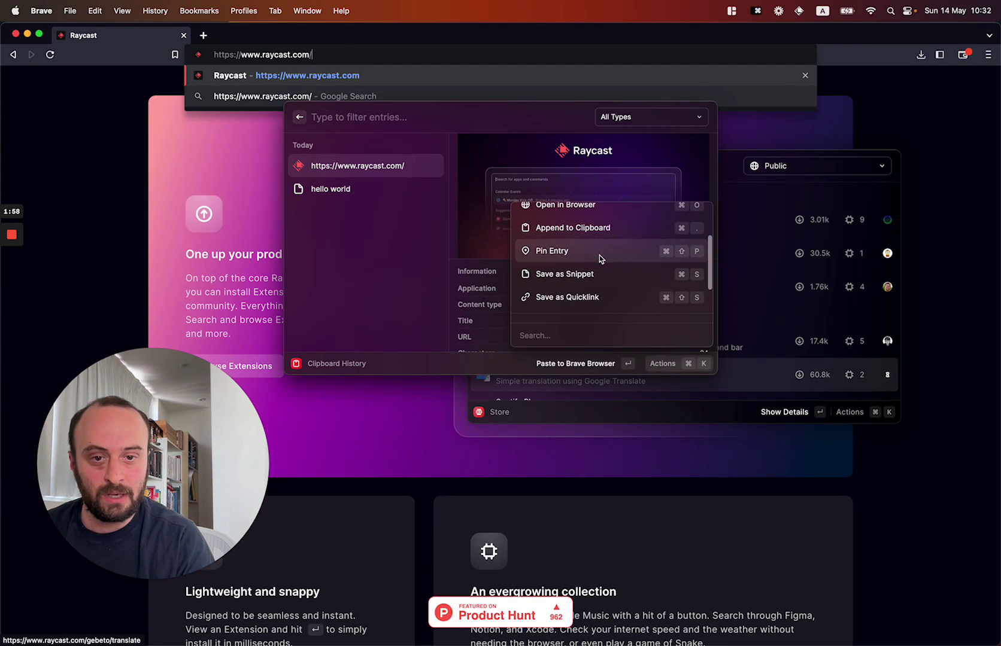
pyautogui.scroll(5, 590, 263)
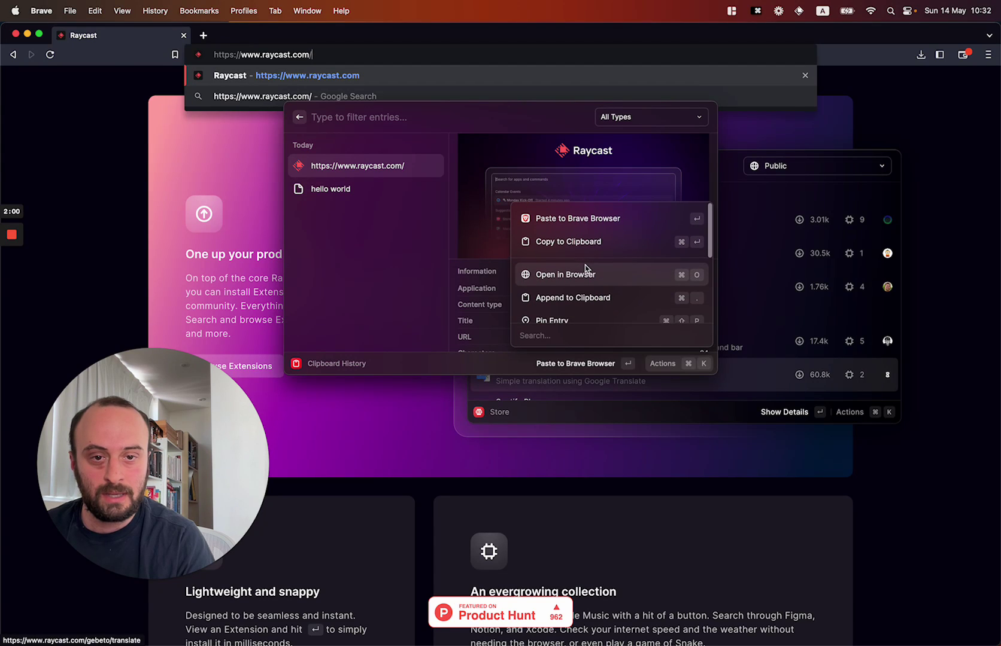
pyautogui.press('Escape')
pyautogui.press('Escape')
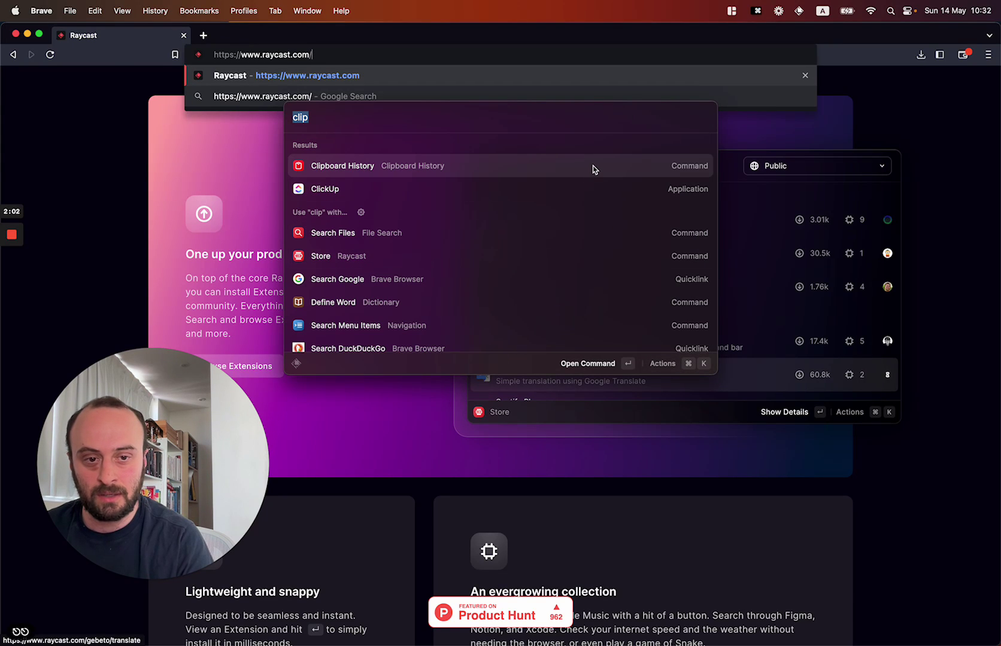
# - Open the Clipboard History command's configuration in Raycast Settings from its list of actions
pyautogui.press('super+k')
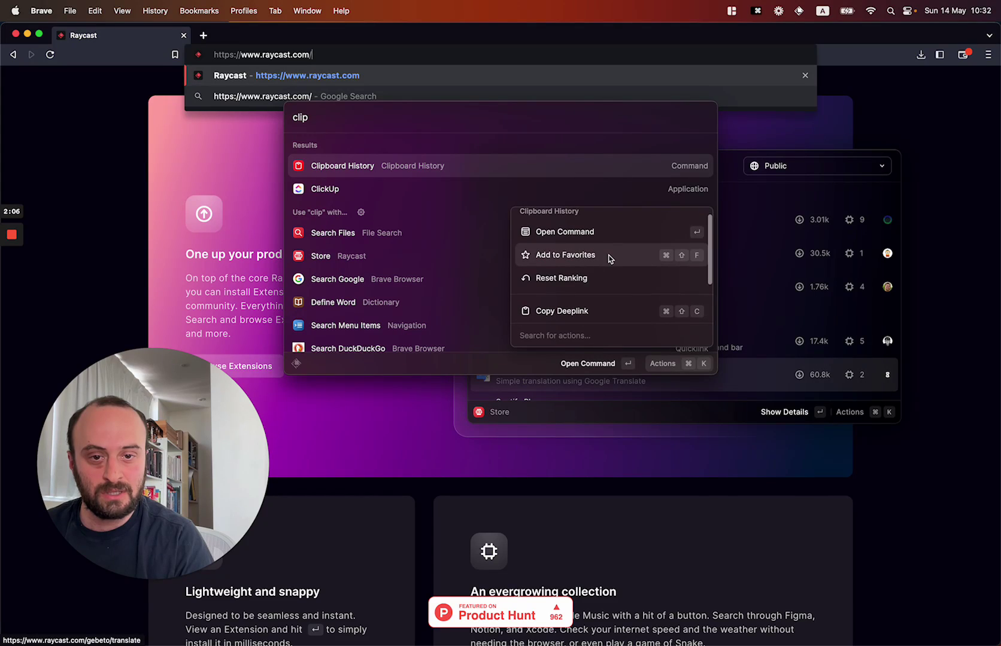
pyautogui.scroll(-3, 609, 258)
pyautogui.click(599, 282)
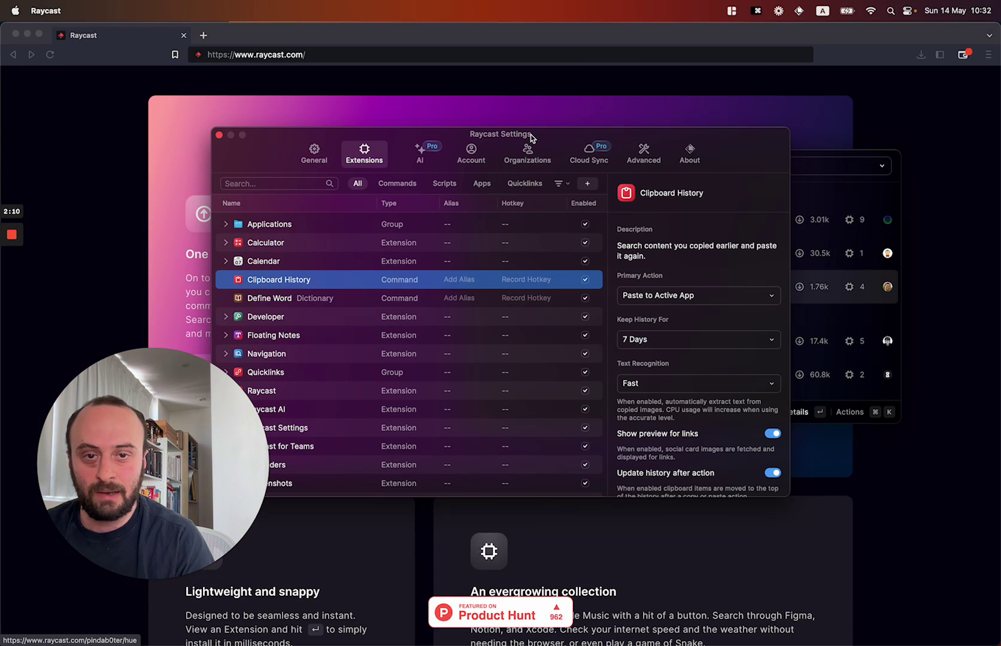
pyautogui.moveTo(532, 137); pyautogui.dragTo(593, 133)
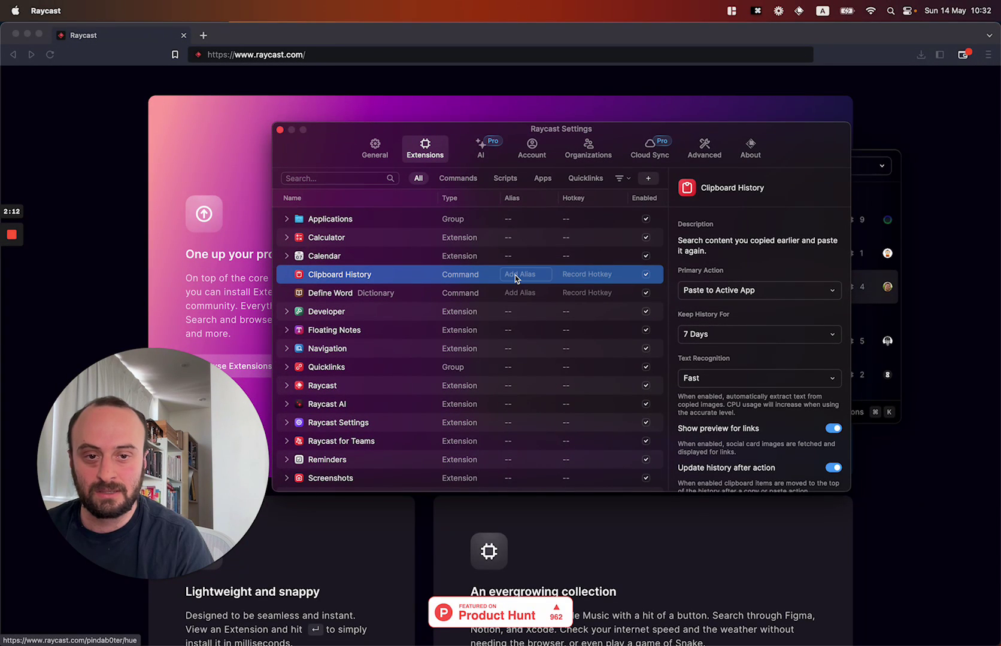
# - Record Option+C as the hotkey for the Clipboard History command
pyautogui.click(576, 276)
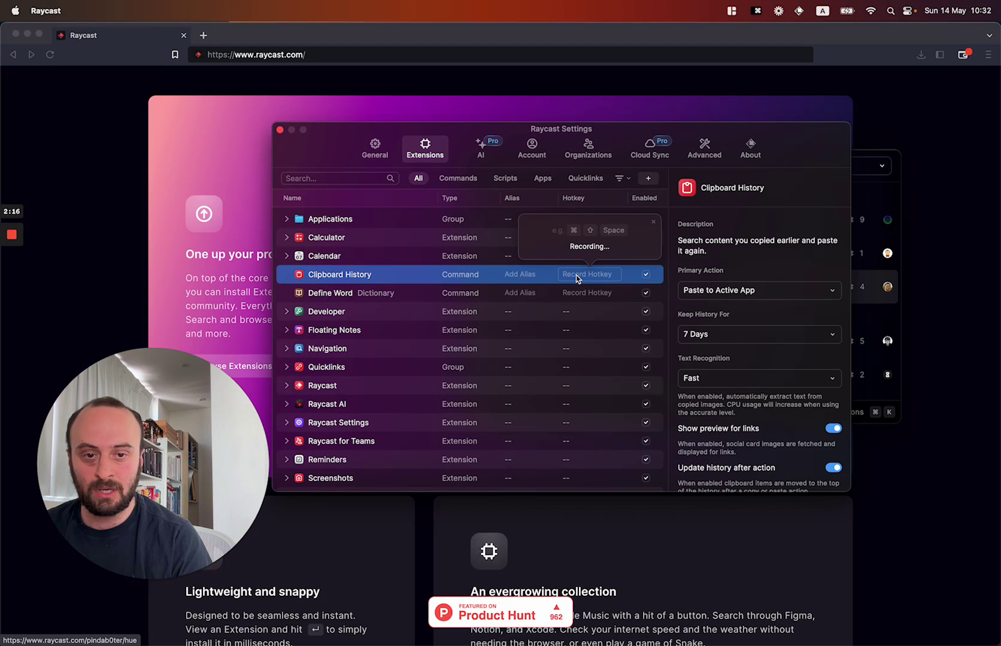
pyautogui.press('alt')
pyautogui.hotkey('alt', 'c')
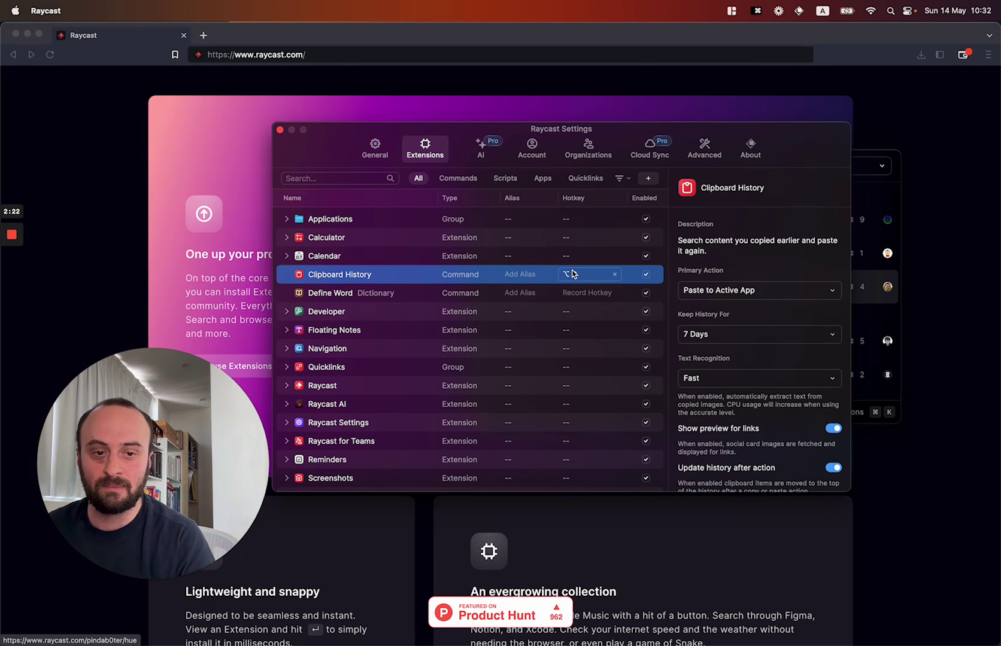
# - Review the available retention periods for Clipboard History and close Raycast Settings
pyautogui.click(749, 334)
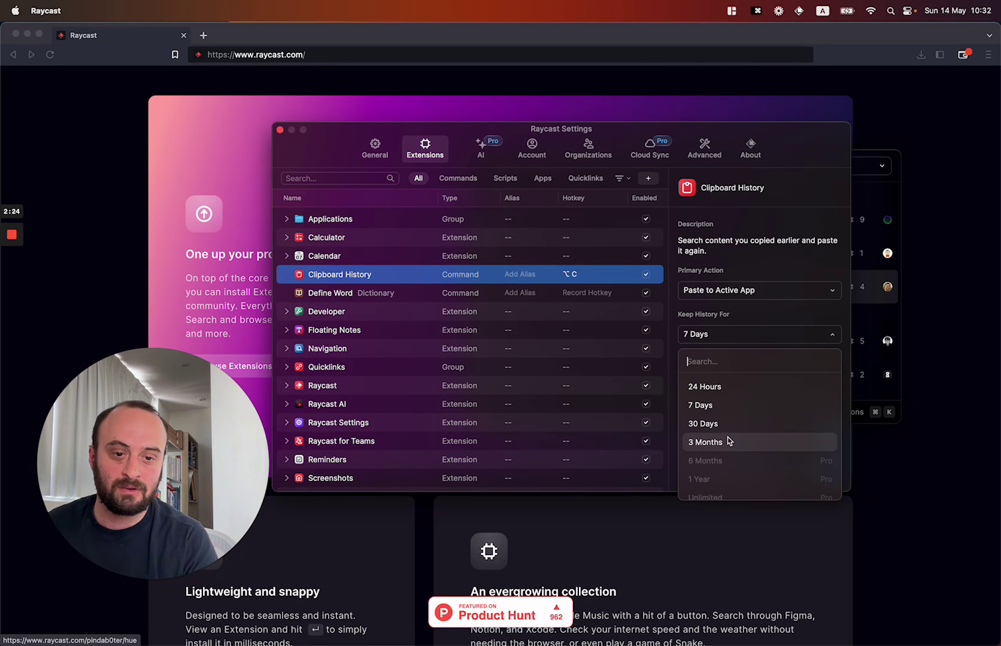
pyautogui.click(743, 312)
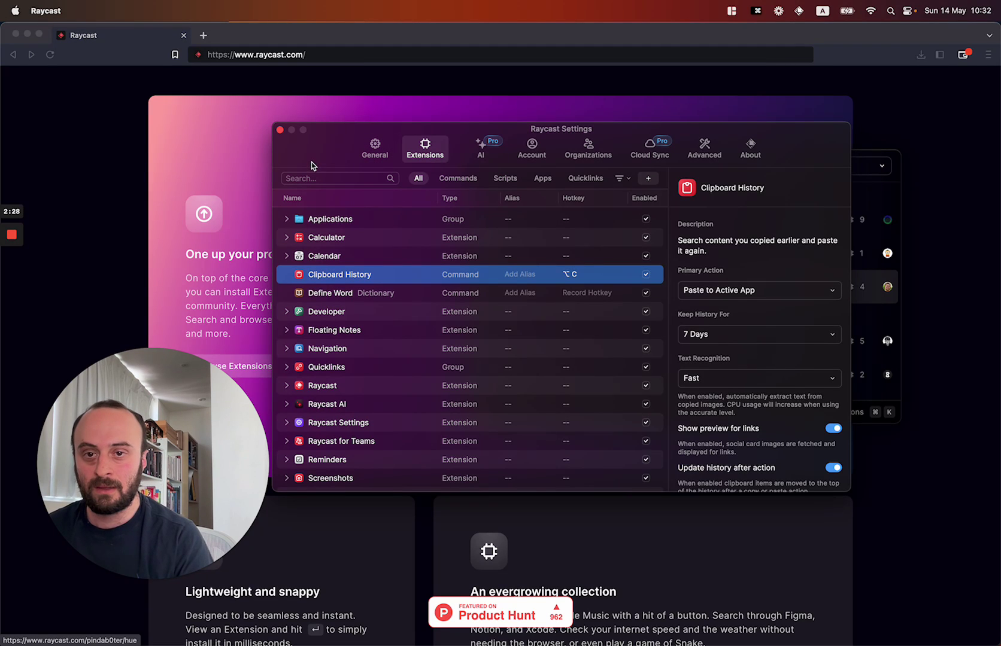
pyautogui.click(279, 129)
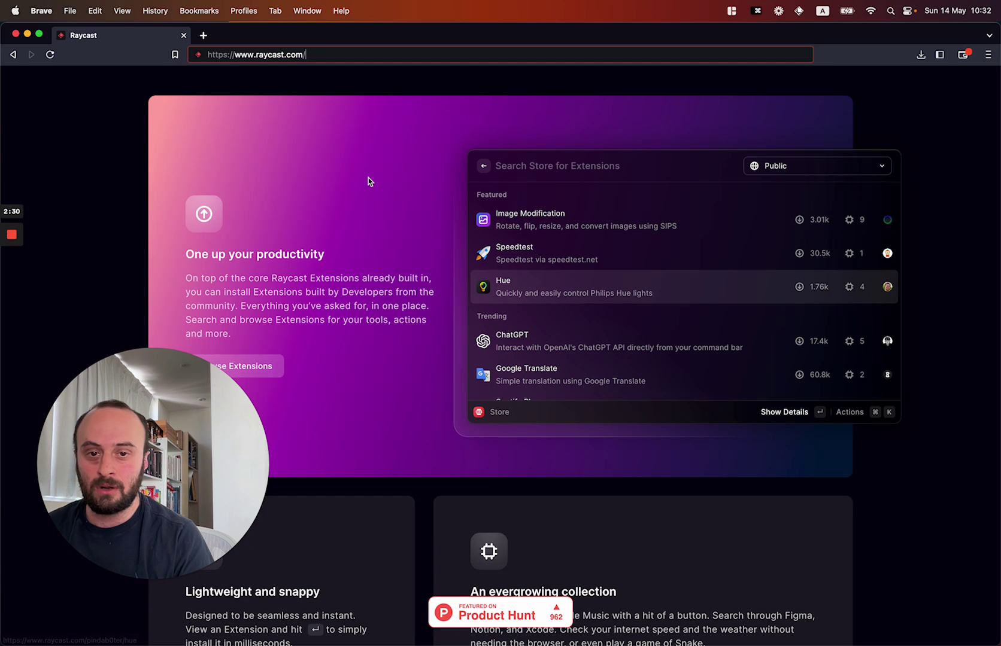
# - Test the Option+C hotkey by opening and closing Clipboard History repeatedly over the browser
pyautogui.hotkey('alt', 'c')
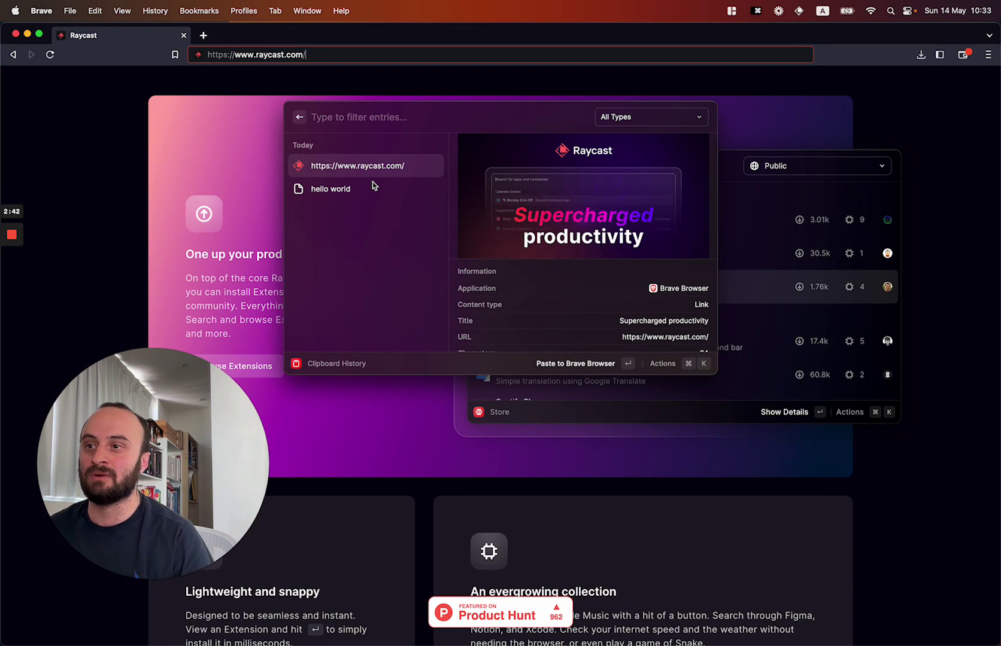
pyautogui.press('Escape')
pyautogui.hotkey('alt', 'c')
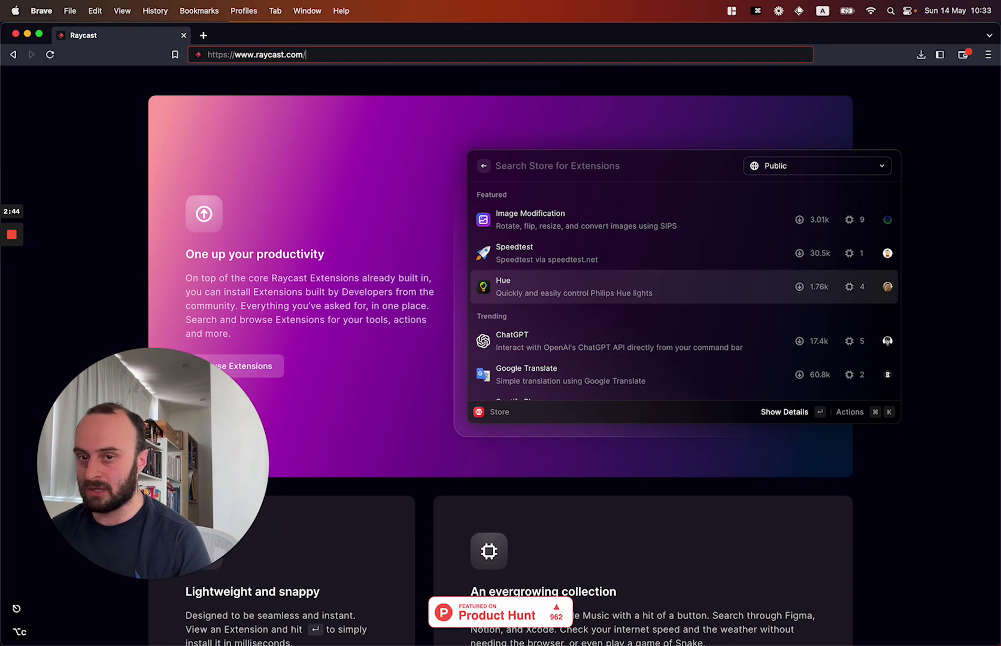
pyautogui.hotkey('alt', 'c')
pyautogui.hotkey('alt', 'c')
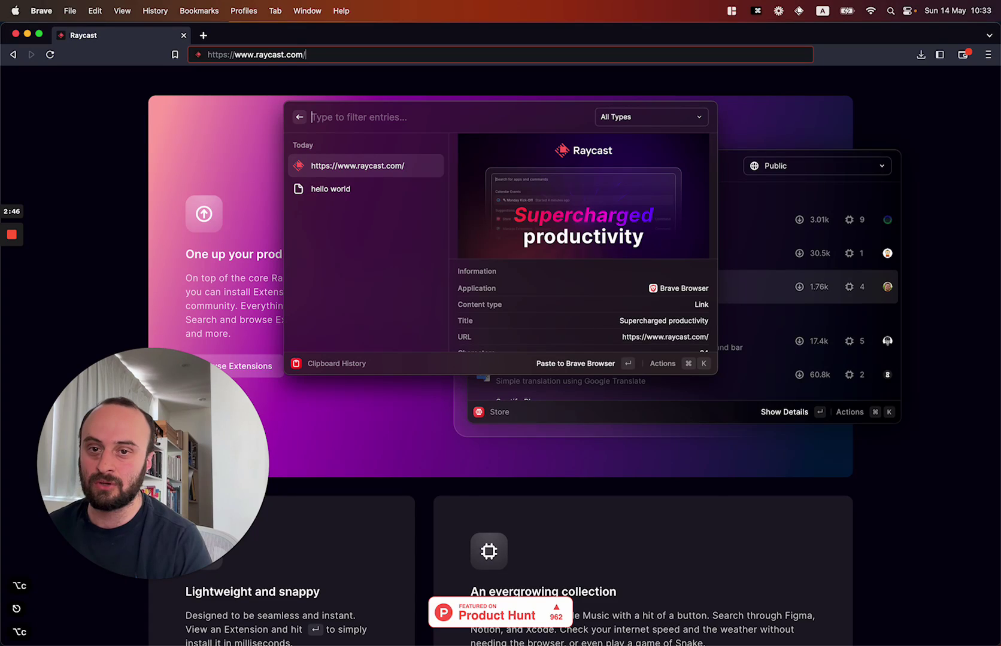
# - Return to the launcher's main search and open the Create Snippet form using the query "snipp"
pyautogui.click(298, 118)
pyautogui.scroll(-2, 484, 263)
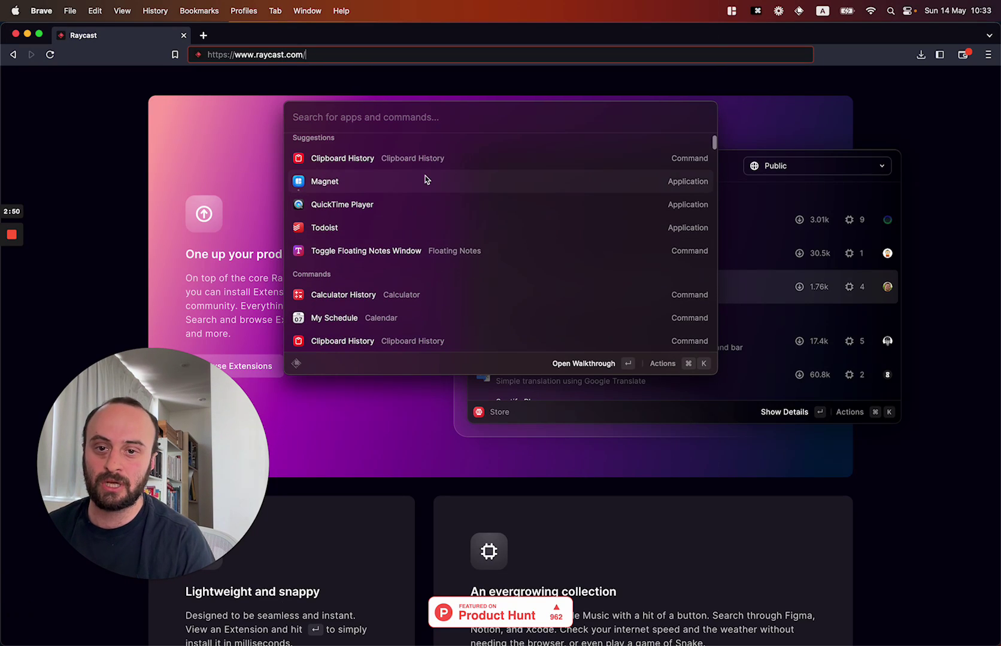
pyautogui.scroll(2, 507, 243)
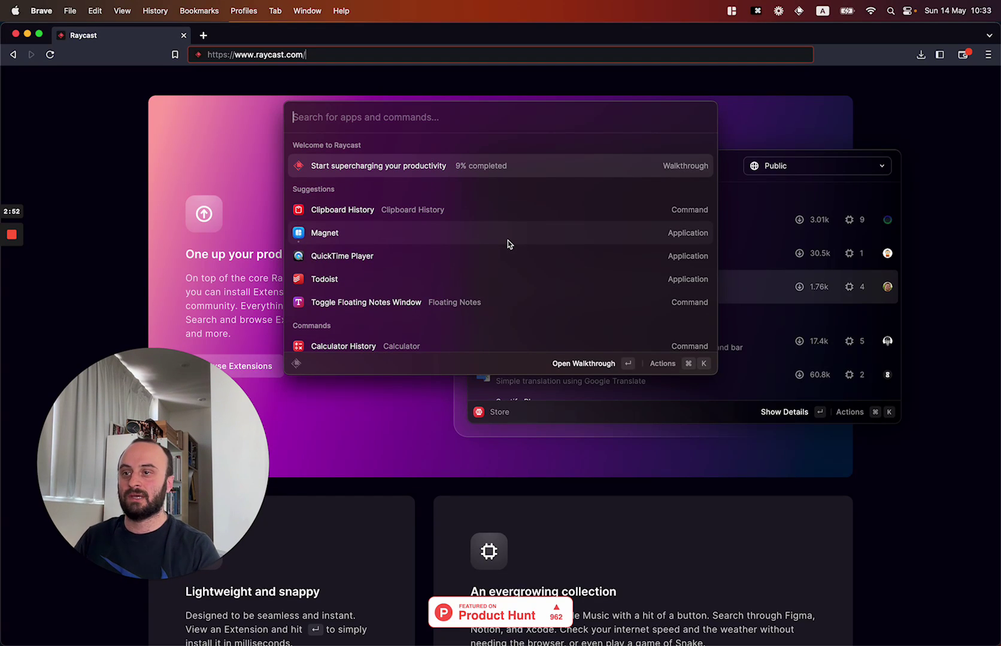
pyautogui.write('snipp')
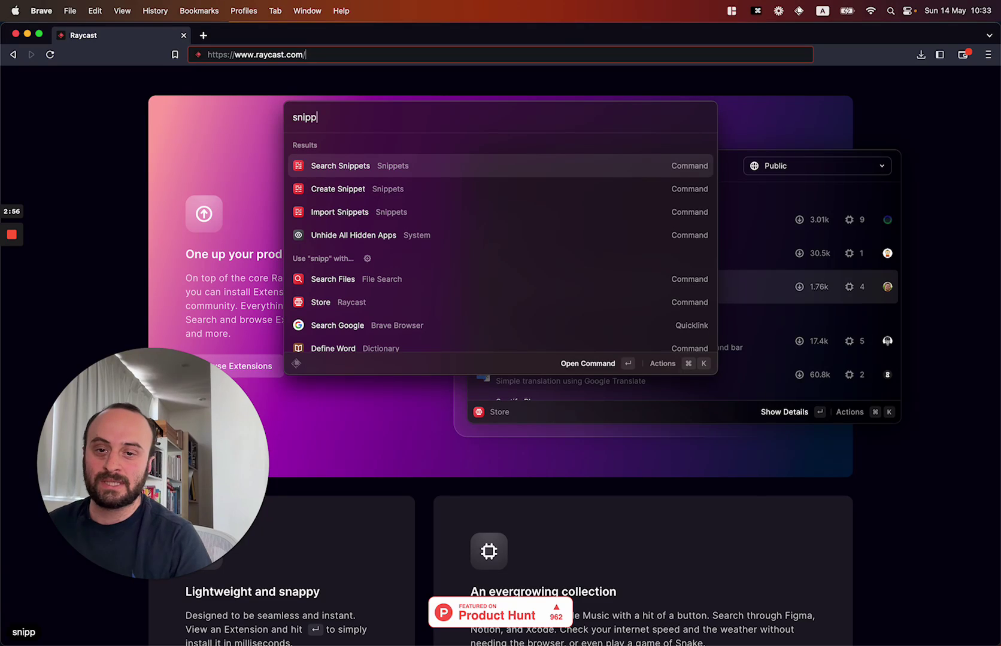
pyautogui.press('Down')
pyautogui.press('Down')
pyautogui.press('Up')
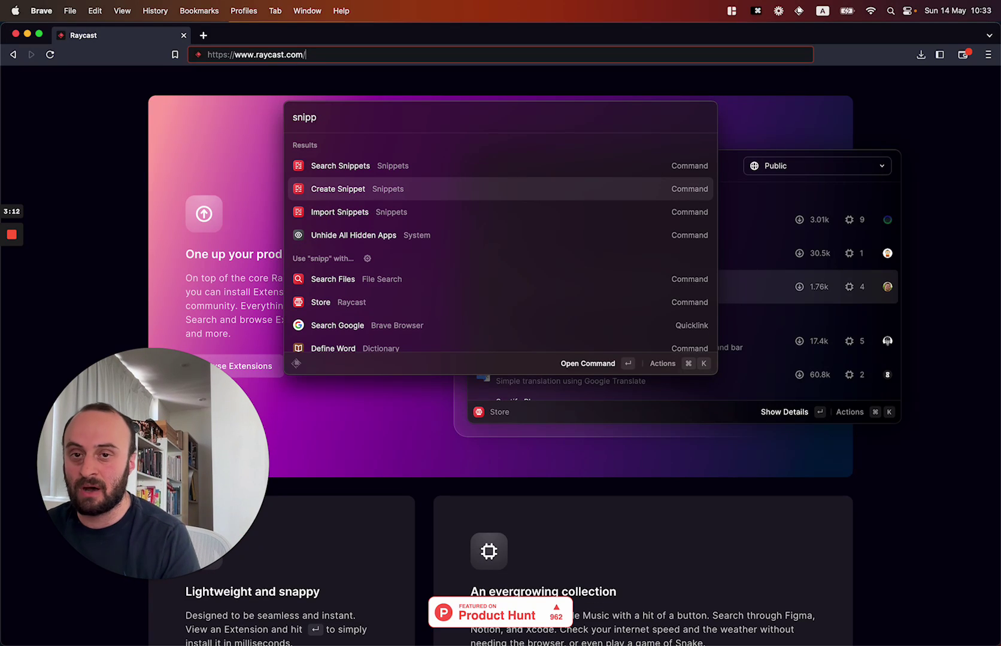
pyautogui.press('Return')
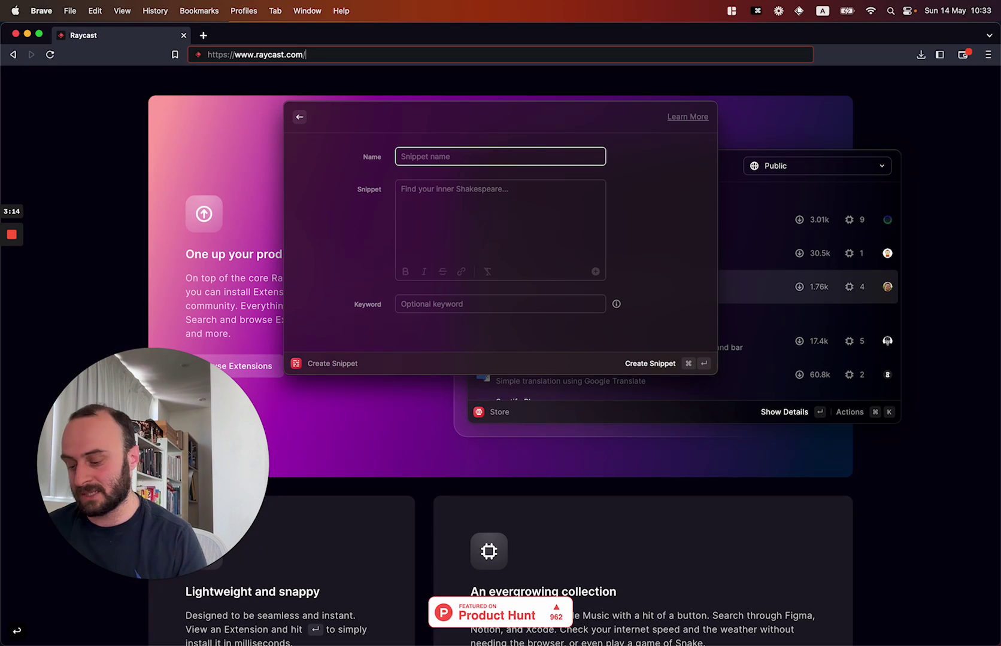
# - Name the new snippet "Business One Liner" and enter "Raycast" as its text
pyautogui.write('Business ')
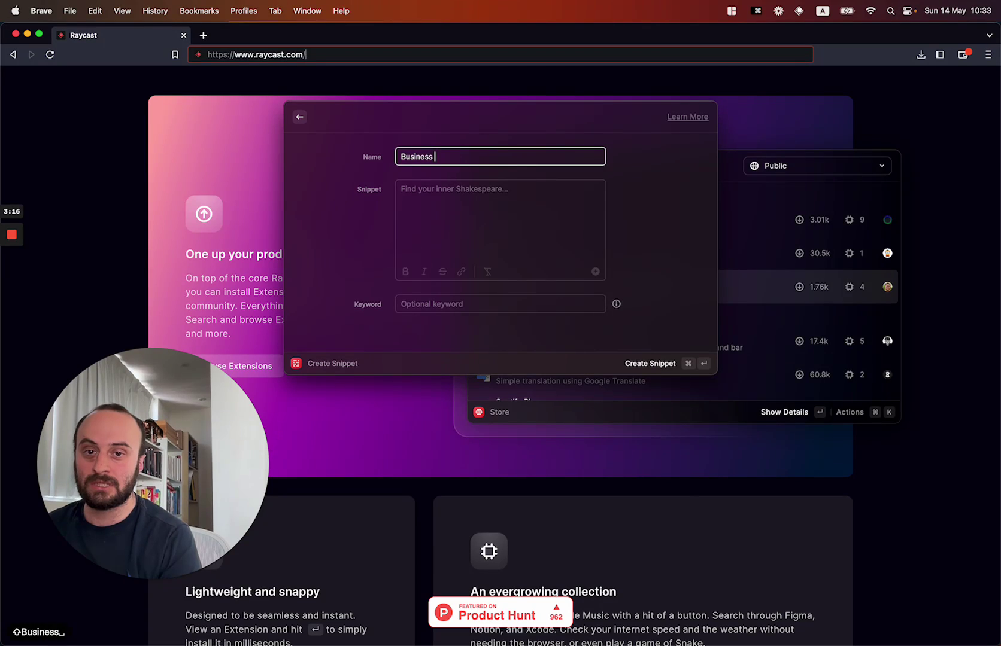
pyautogui.write('One Liner')
pyautogui.press('Tab')
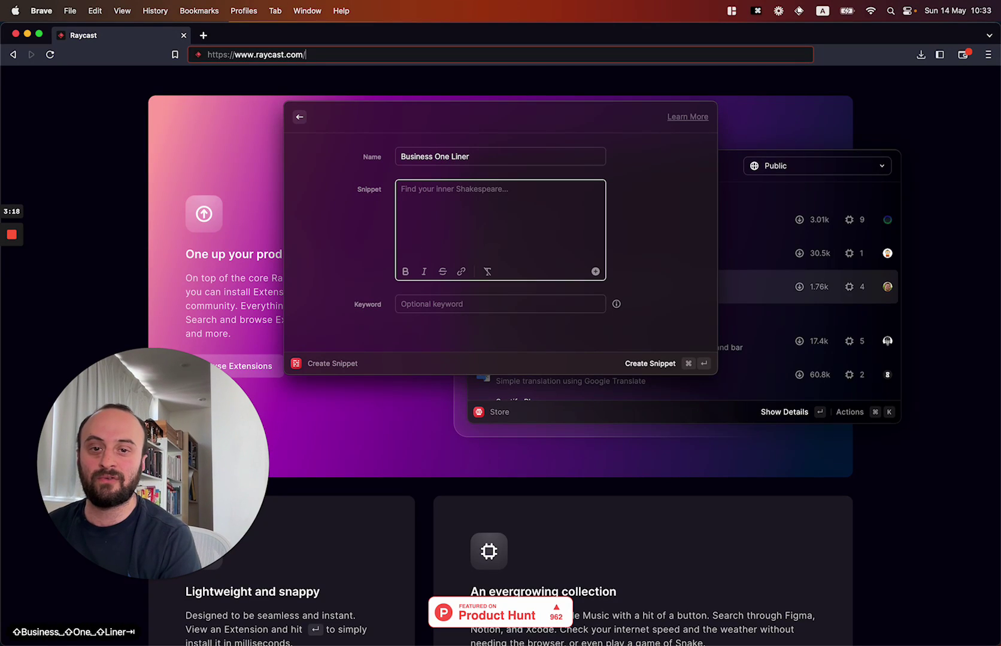
pyautogui.write('Raycast')
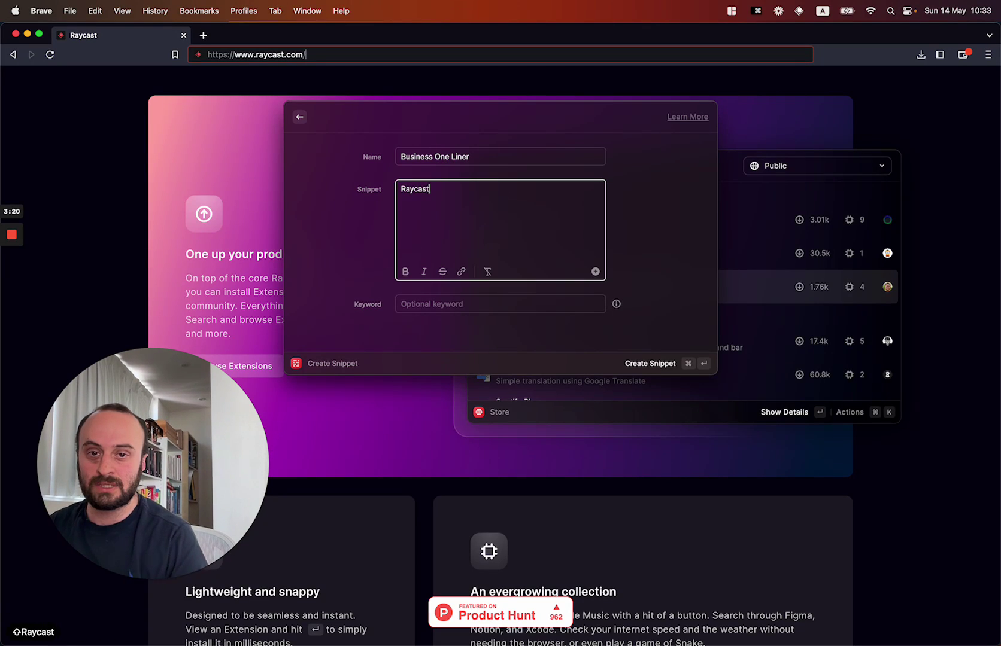
# - Copy the paragraph beginning "Raycast is a blazingly fast, totally extendable launcher" from beneath the web page's main heading
pyautogui.click(258, 199)
pyautogui.scroll(20, 512, 162)
pyautogui.scroll(-2, 513, 359)
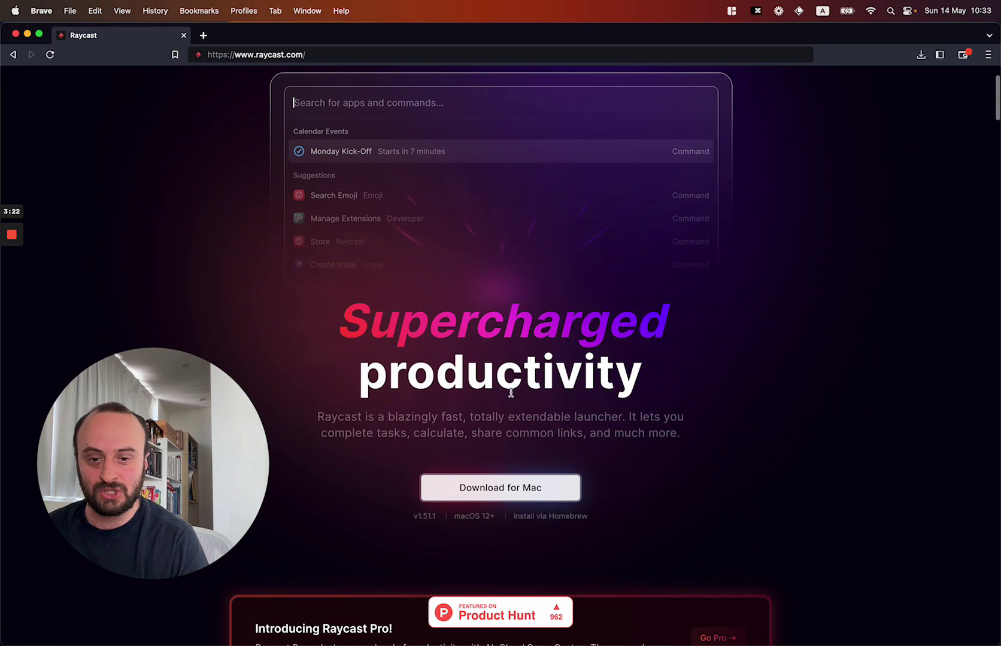
pyautogui.tripleClick(488, 425)
pyautogui.press('super+c')
pyautogui.press('super+Tab')
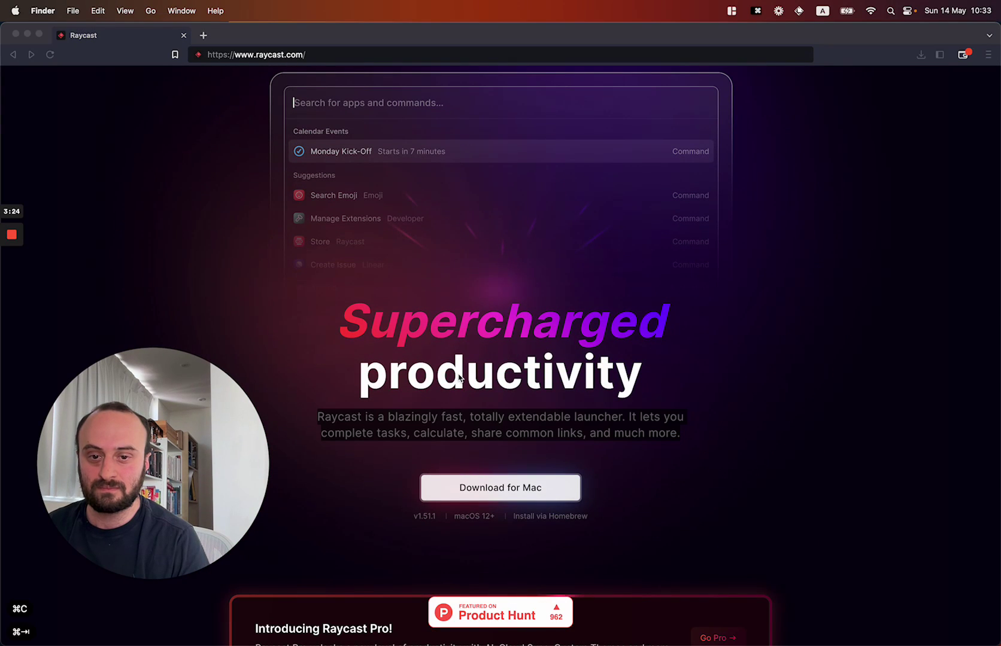
# - Replace the snippet's text with the copied Raycast description and remove the trailing blank lines
pyautogui.hotkey('alt', 'space')
pyautogui.press('super+a')
pyautogui.press('super+v')
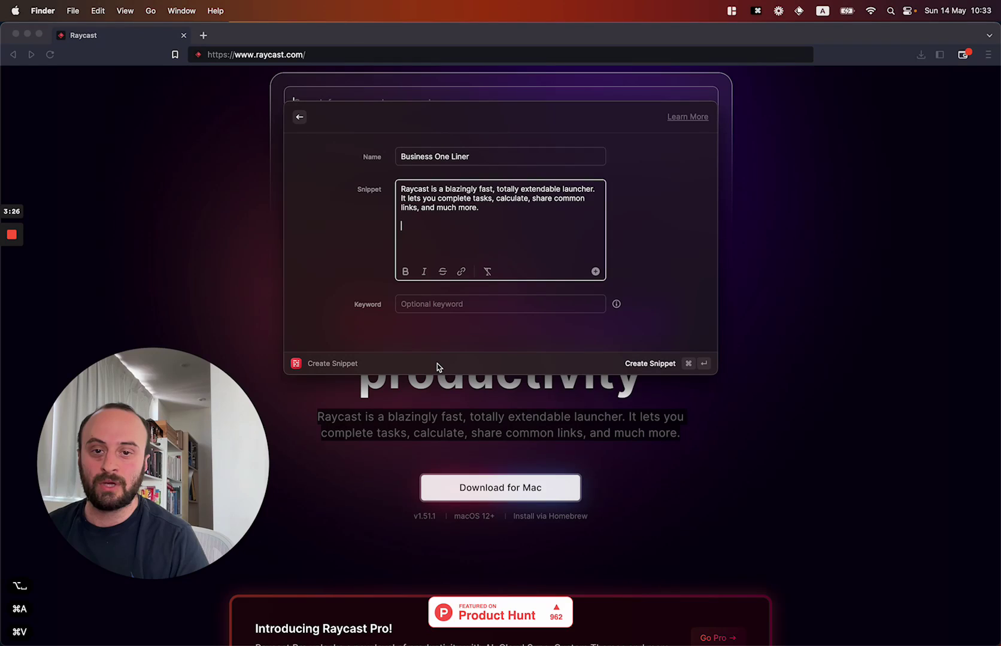
pyautogui.press('BackSpace')
pyautogui.press('BackSpace')
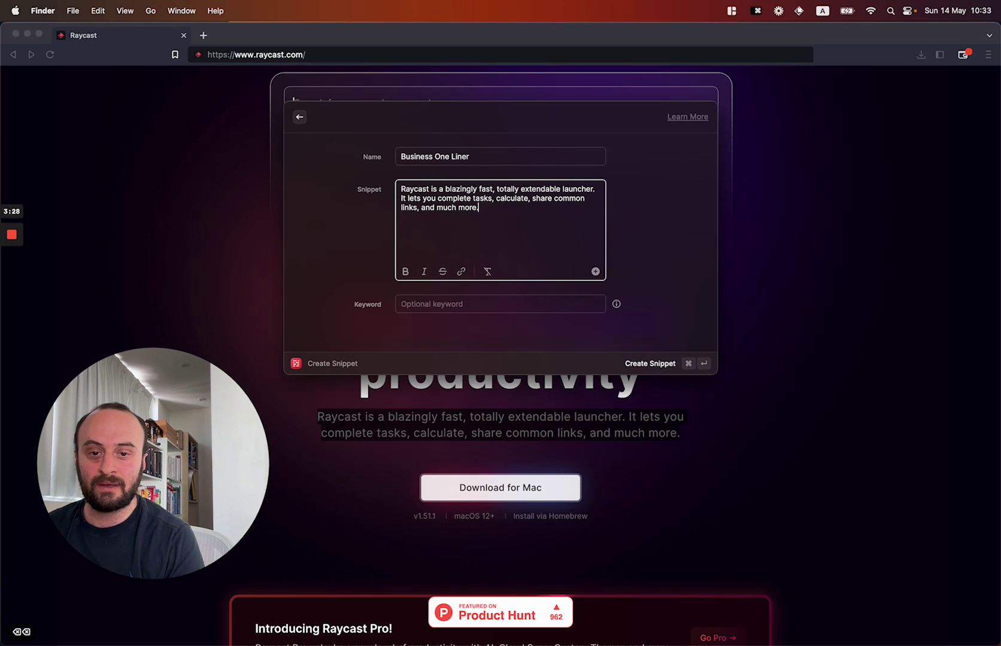
# - Save the "Business One Liner" snippet without a keyword and dismiss the launcher
pyautogui.press('Tab')
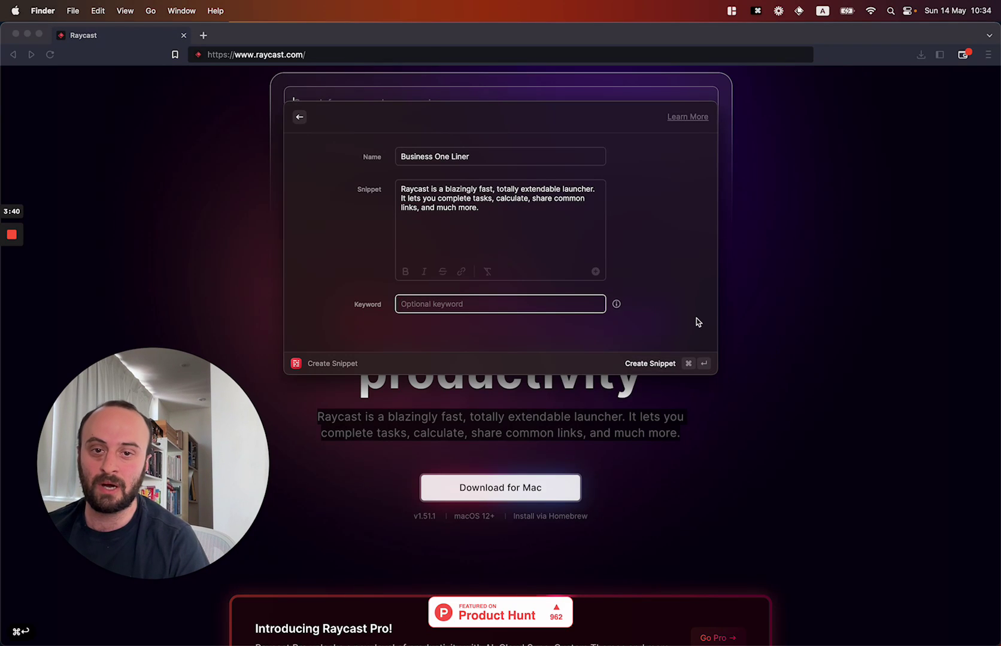
pyautogui.press('cmd+Return')
pyautogui.hotkey('alt', 'space')
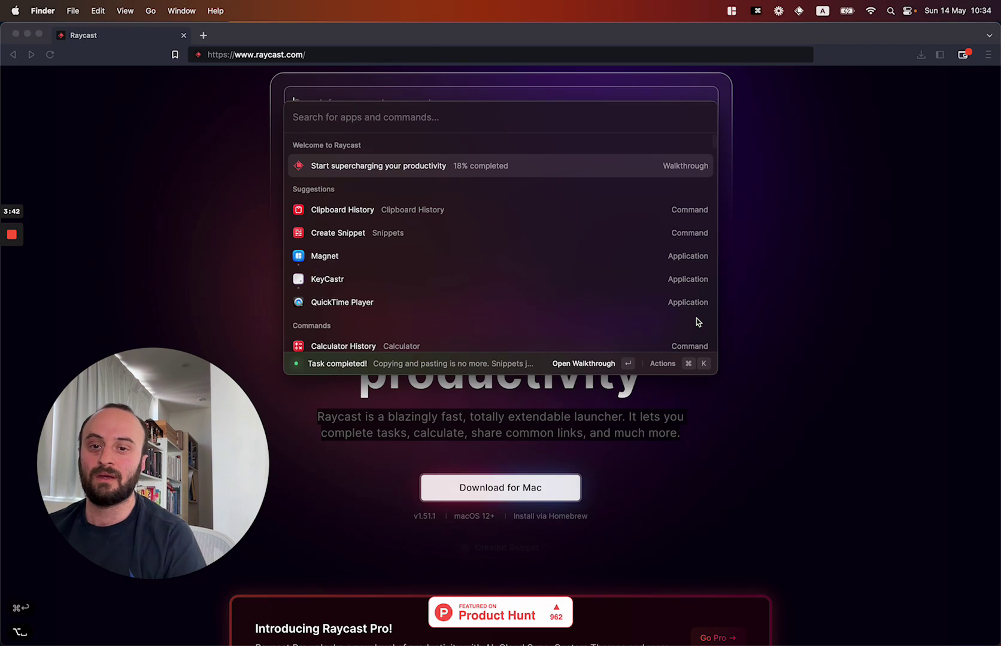
pyautogui.press('Escape')
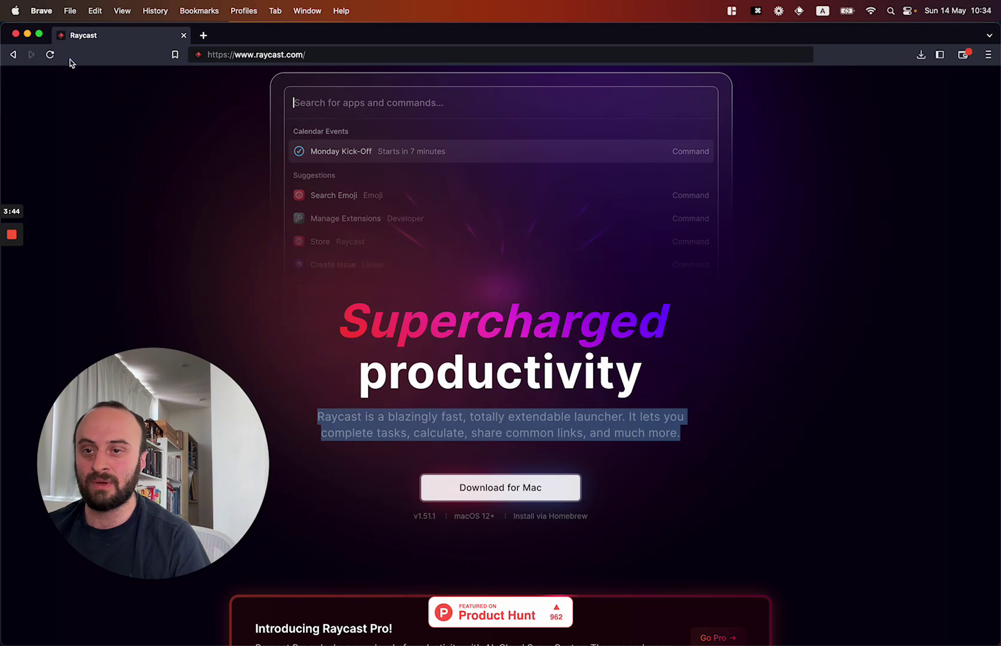
pyautogui.press('cmd+w')
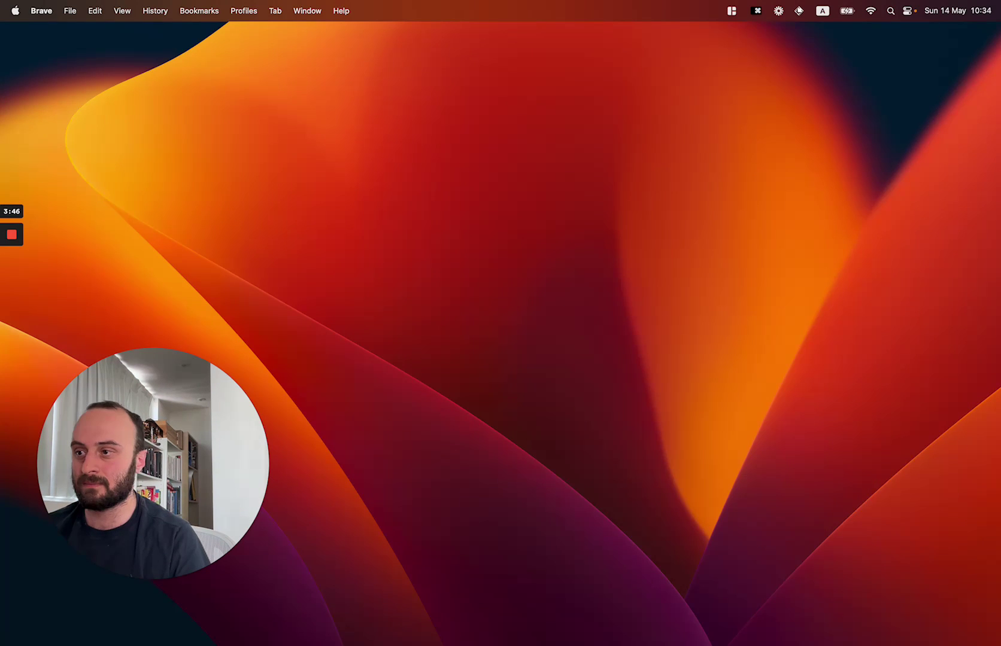
pyautogui.click(326, 264)
pyautogui.hotkey('alt', 'space')
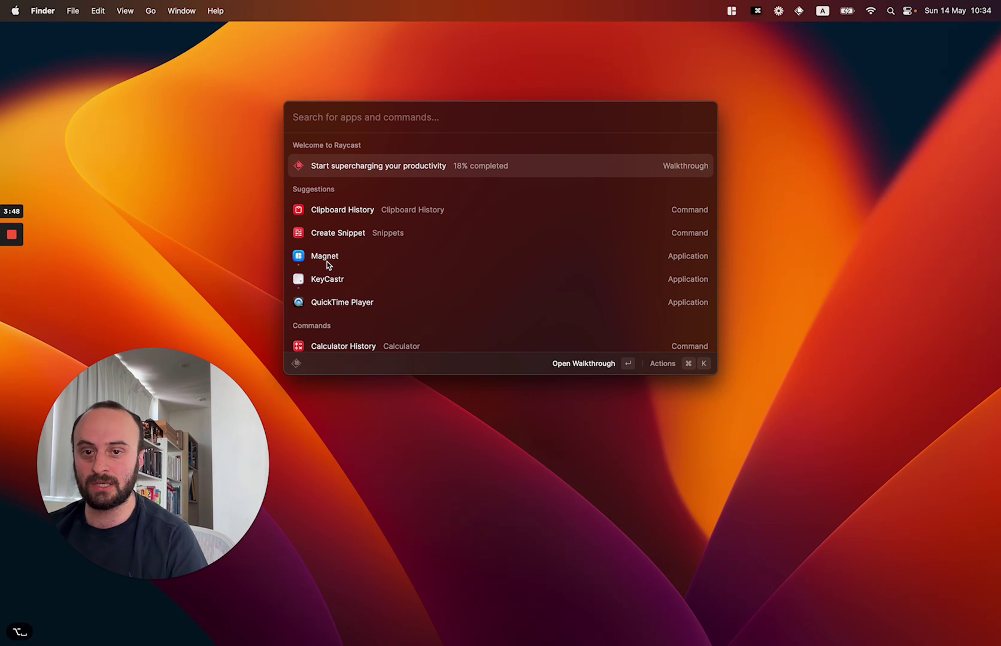
pyautogui.press('Down')
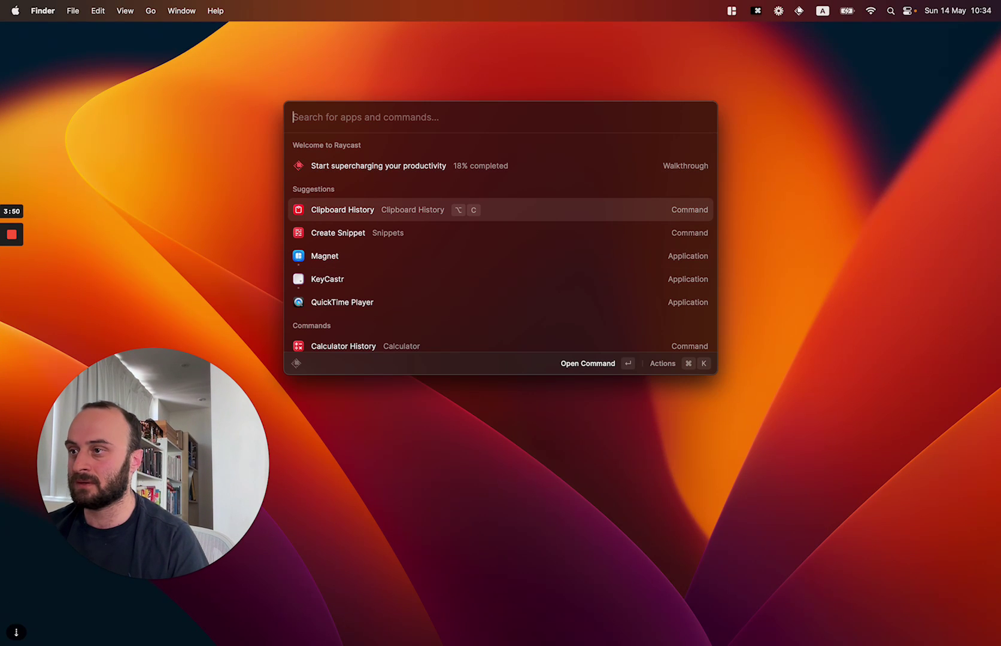
pyautogui.moveTo(1000, 254); pyautogui.dragTo(736, 214)
pyautogui.hotkey('ctrl', 'alt', 'Return')
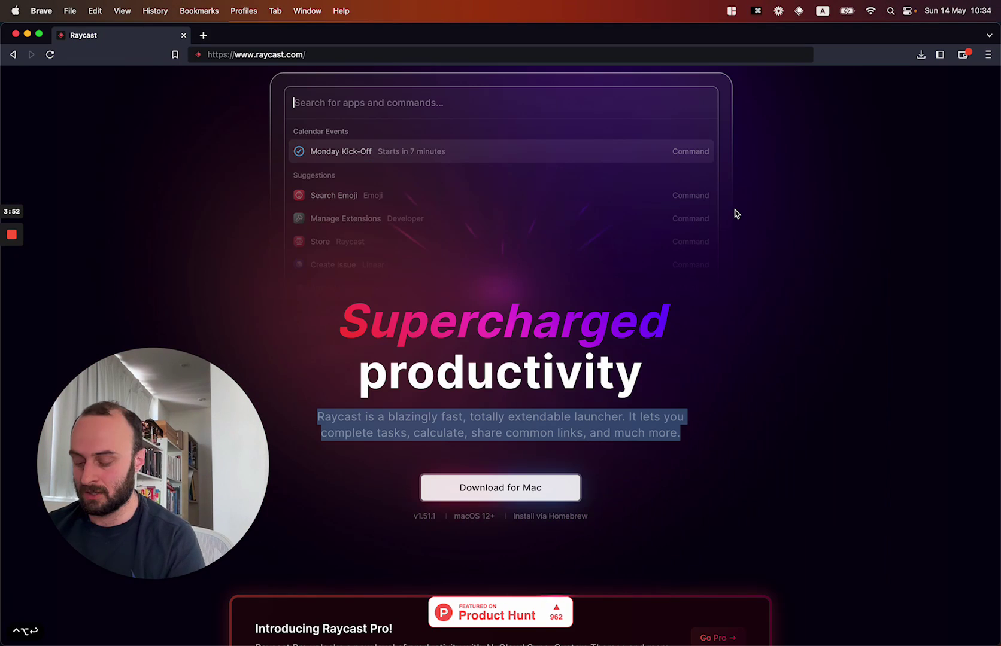
# - Find the "Business One Liner" snippet with Search Snippets and paste its text into the browser's address bar
pyautogui.hotkey('alt', 'space')
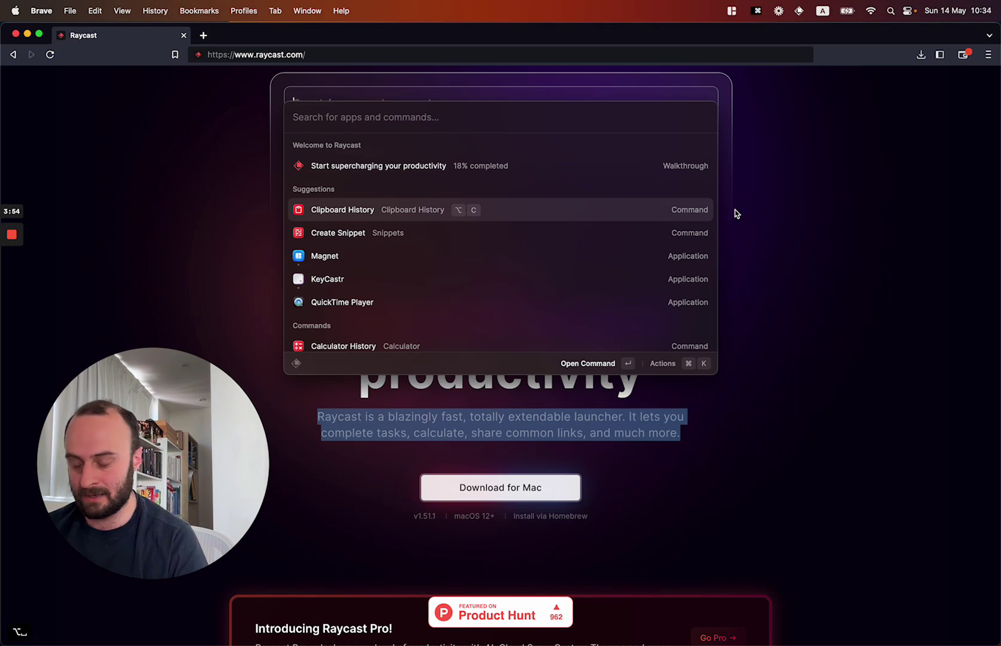
pyautogui.write('snip')
pyautogui.press('Down')
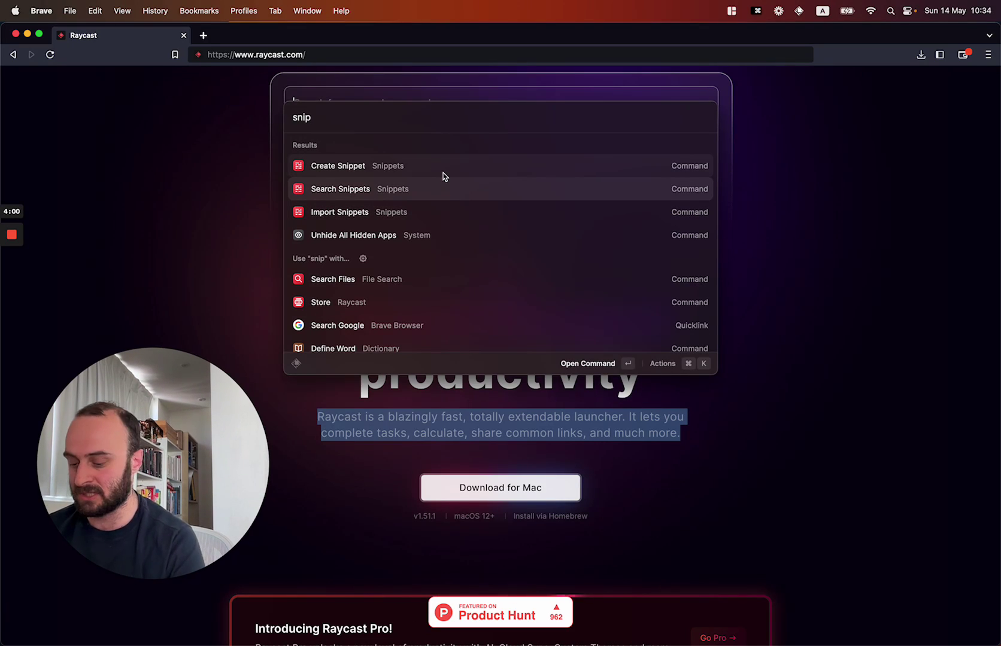
pyautogui.press('Down')
pyautogui.press('Return')
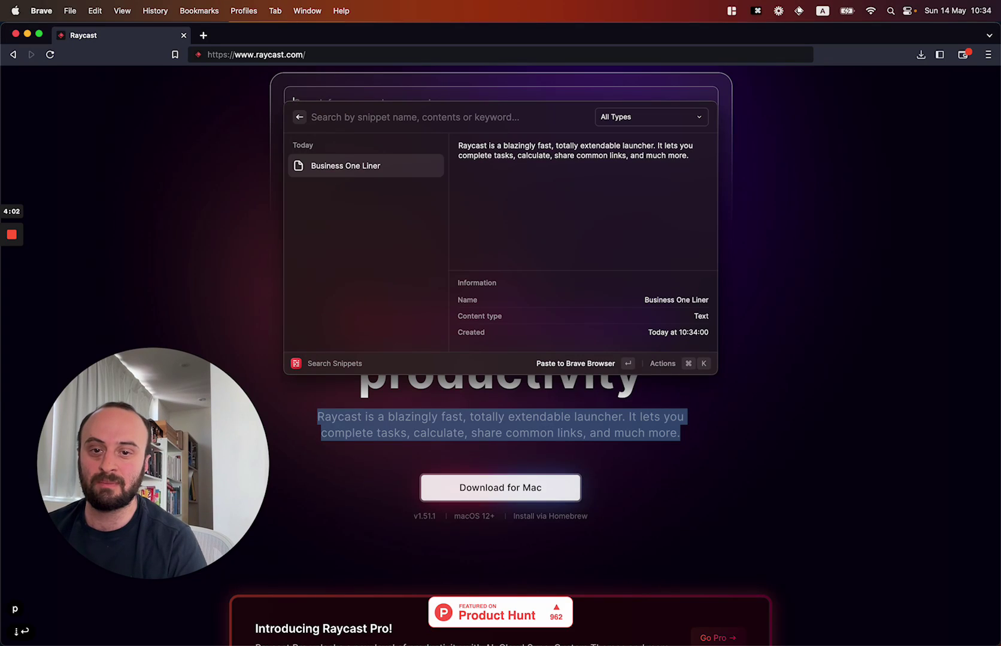
pyautogui.press('Return')
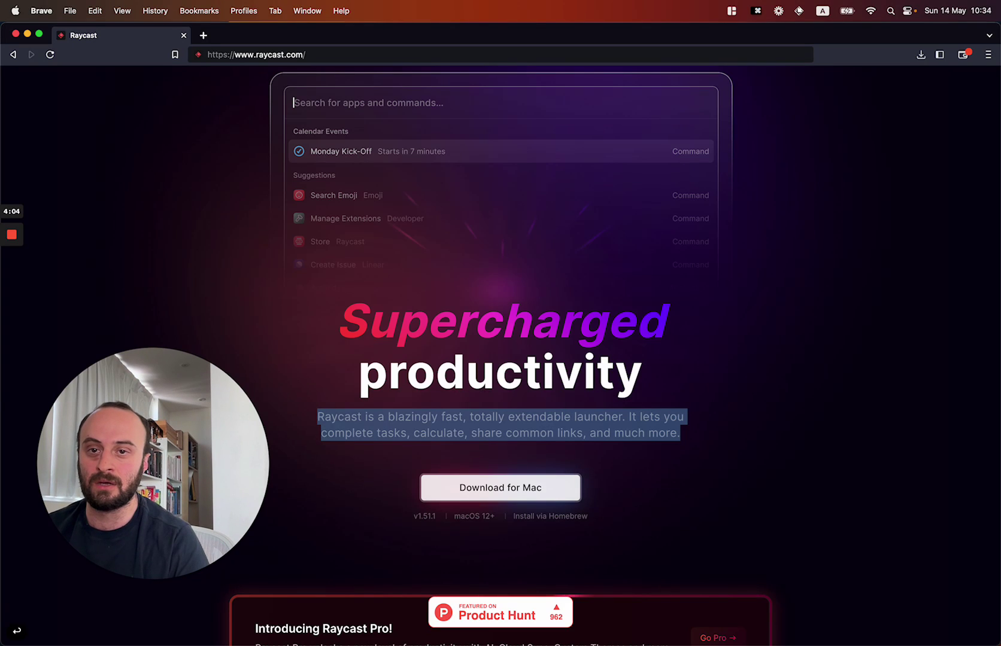
pyautogui.click(338, 55)
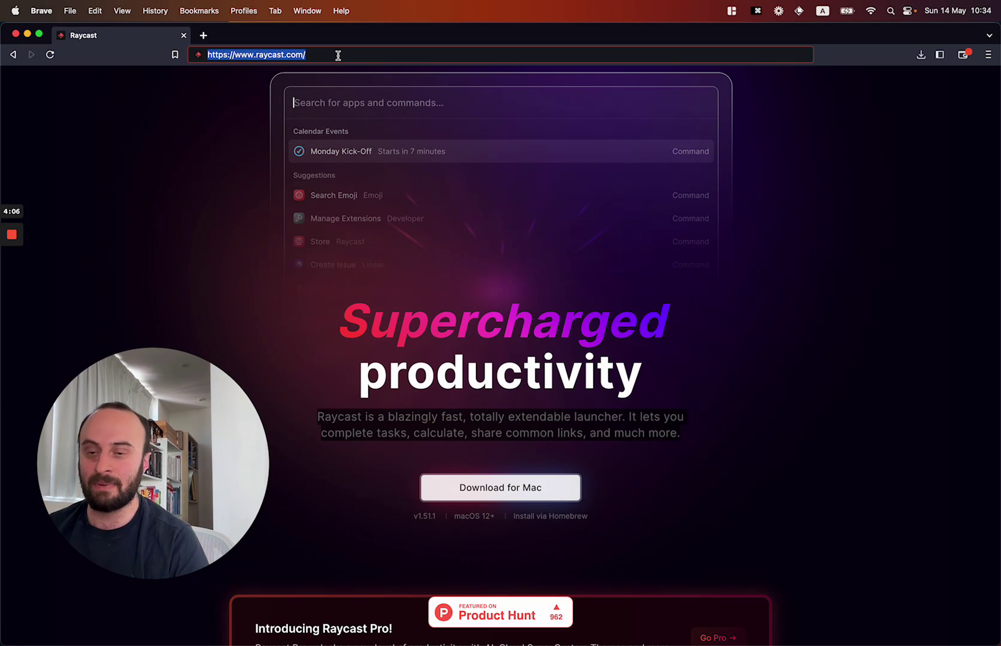
pyautogui.write('Raycast is a blazingly fast, totally extendable launcher. It lets you complete tasks, calculate, share common links, and much more.')
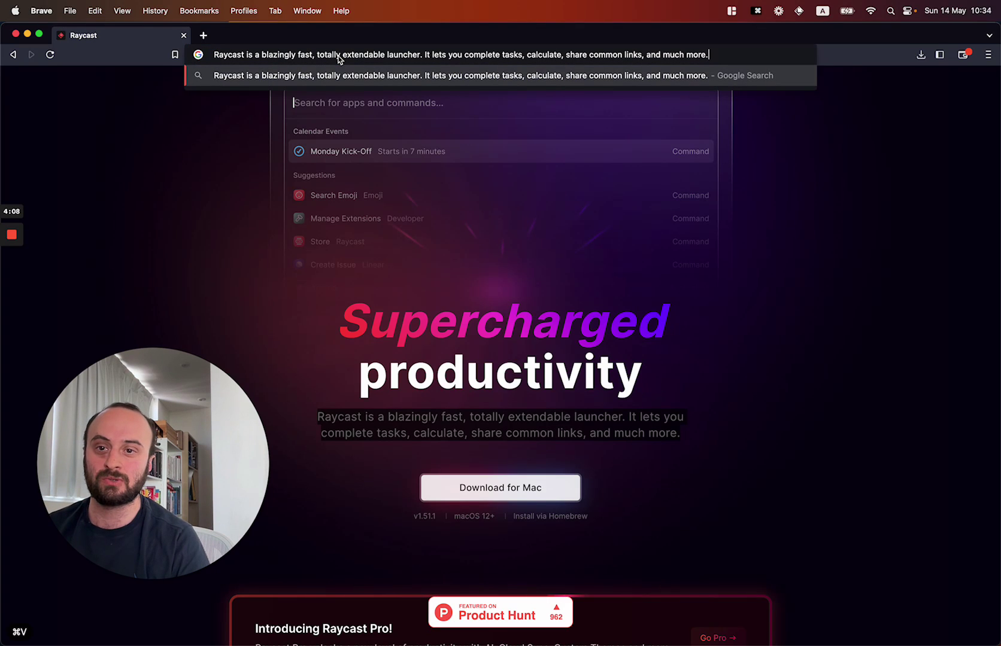
# - Clear the pasted snippet text from the browser's address bar
pyautogui.press('super+Left')
pyautogui.press('shift+super+Right')
pyautogui.press('BackSpace')
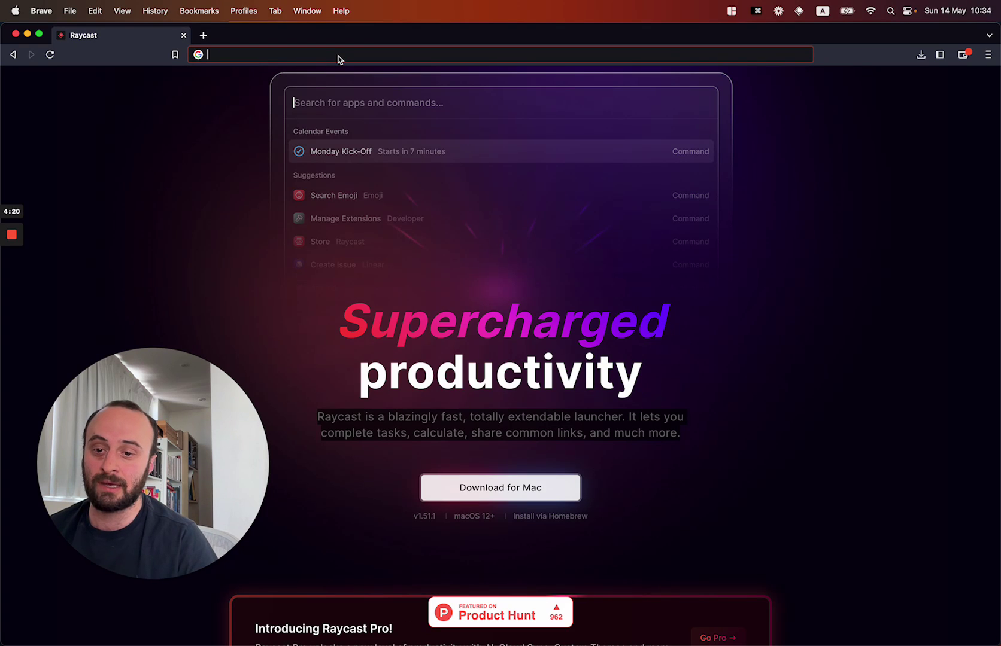
# - Find System Settings in the launcher and open it
pyautogui.hotkey('alt', 'space')
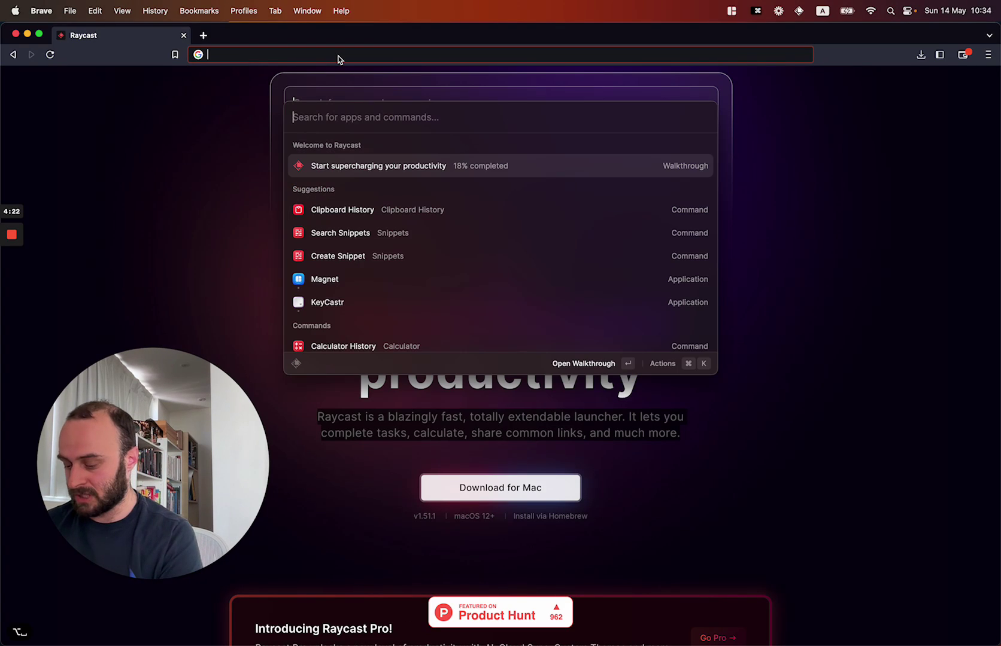
pyautogui.write('tex')
pyautogui.press('super+BackSpace')
pyautogui.write('syste')
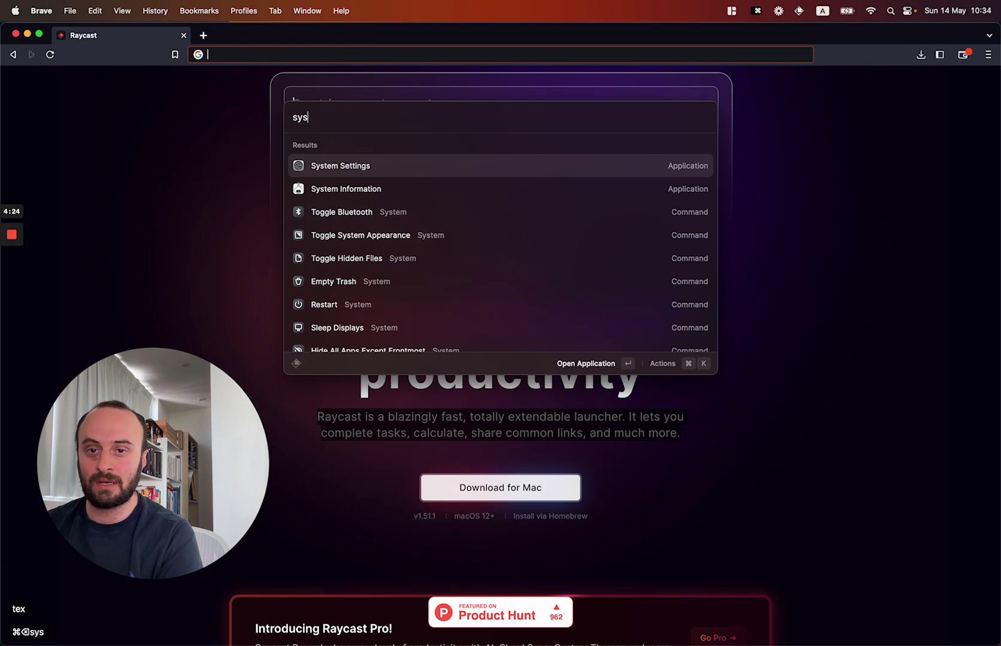
pyautogui.press('Return')
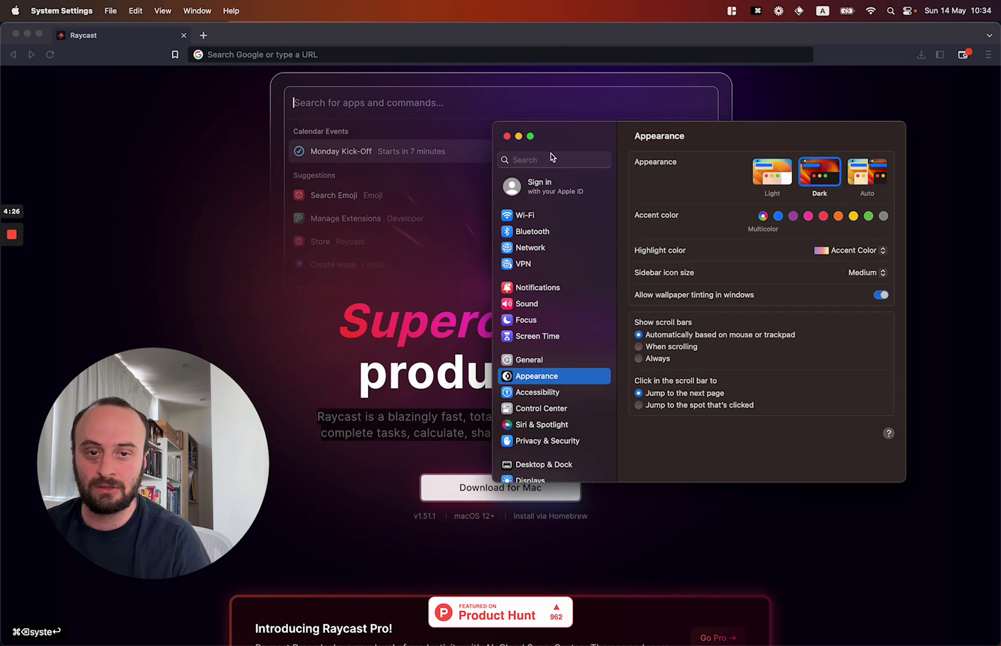
# - Search the system settings for "text repl", view the Text replacements list and close it
pyautogui.click(551, 159)
pyautogui.write('te')
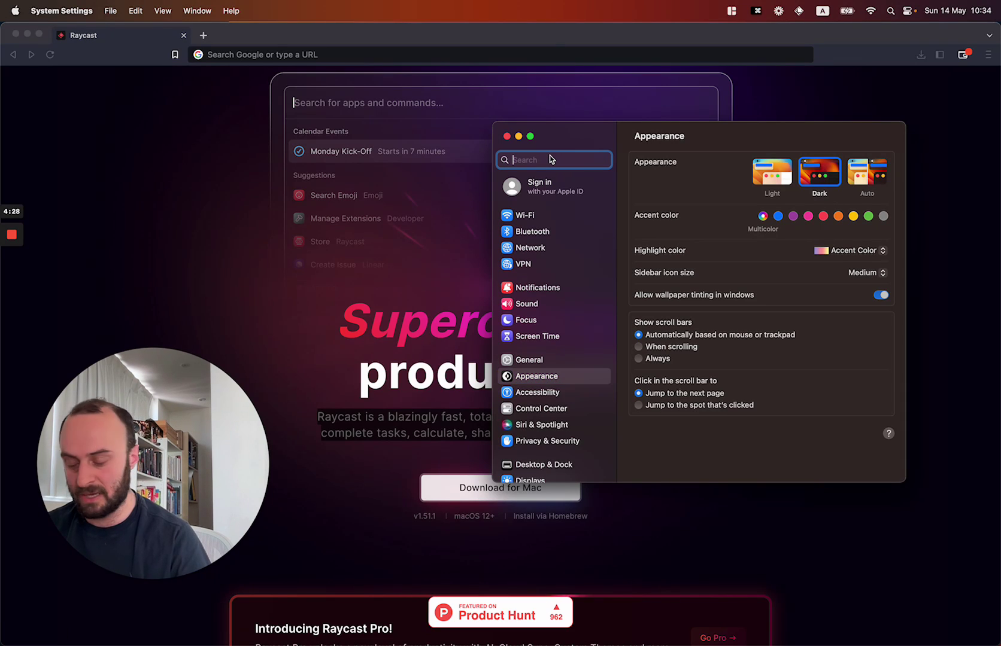
pyautogui.write('xt repl')
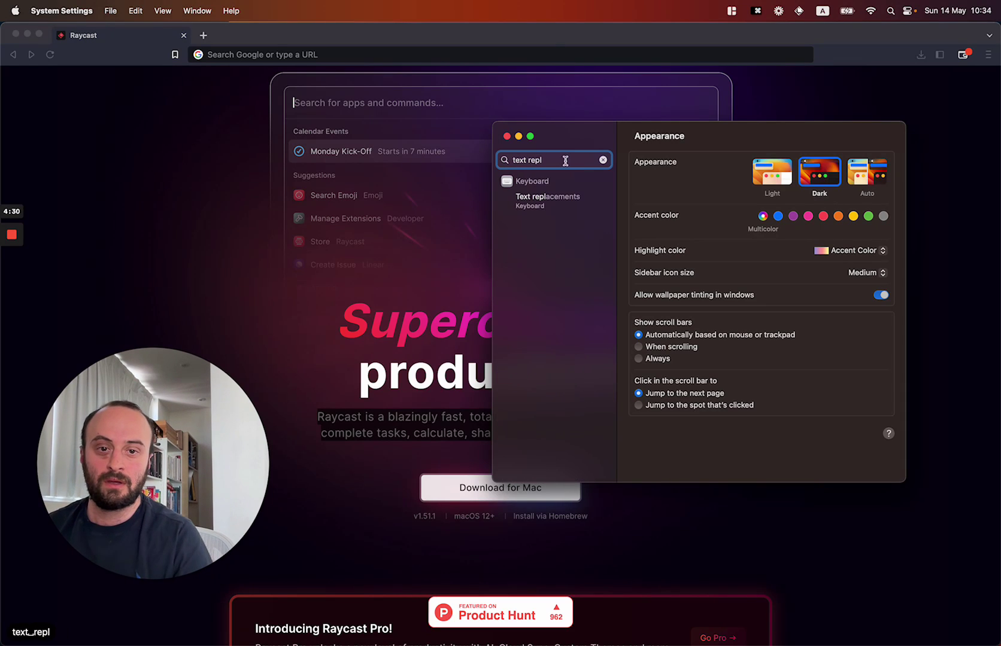
pyautogui.click(541, 206)
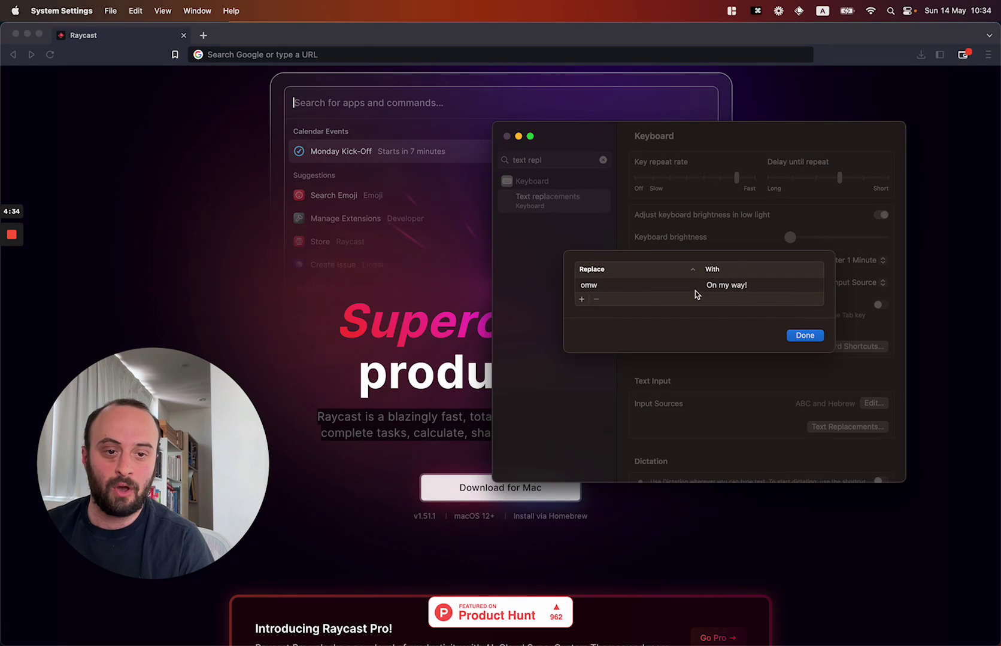
pyautogui.press('Return')
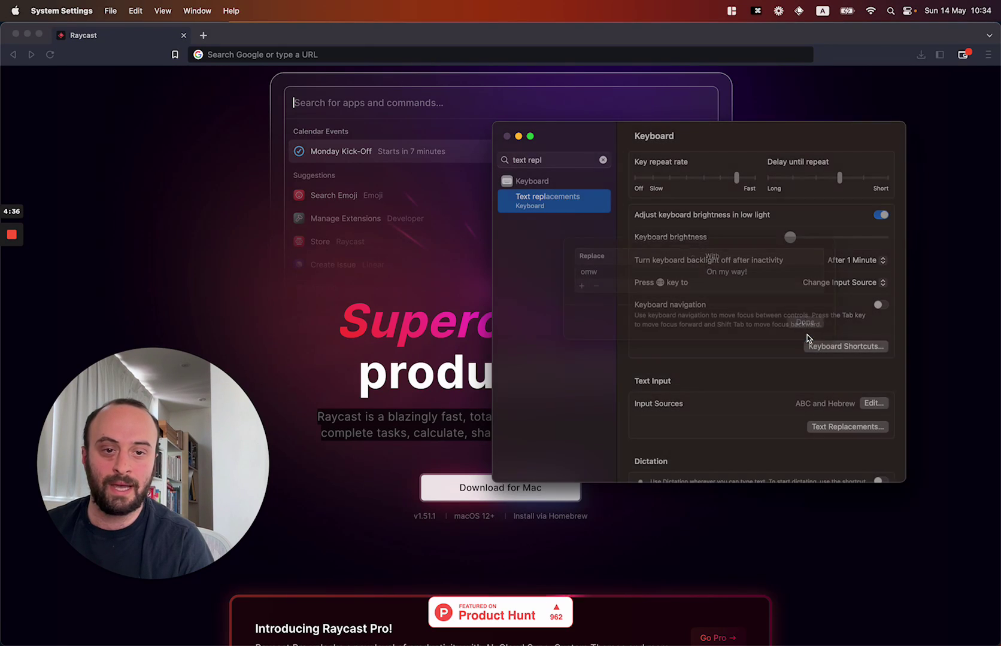
# - Try the "omw" text replacement in the browser's address bar, clear it and enter "omw" again
pyautogui.click(372, 55)
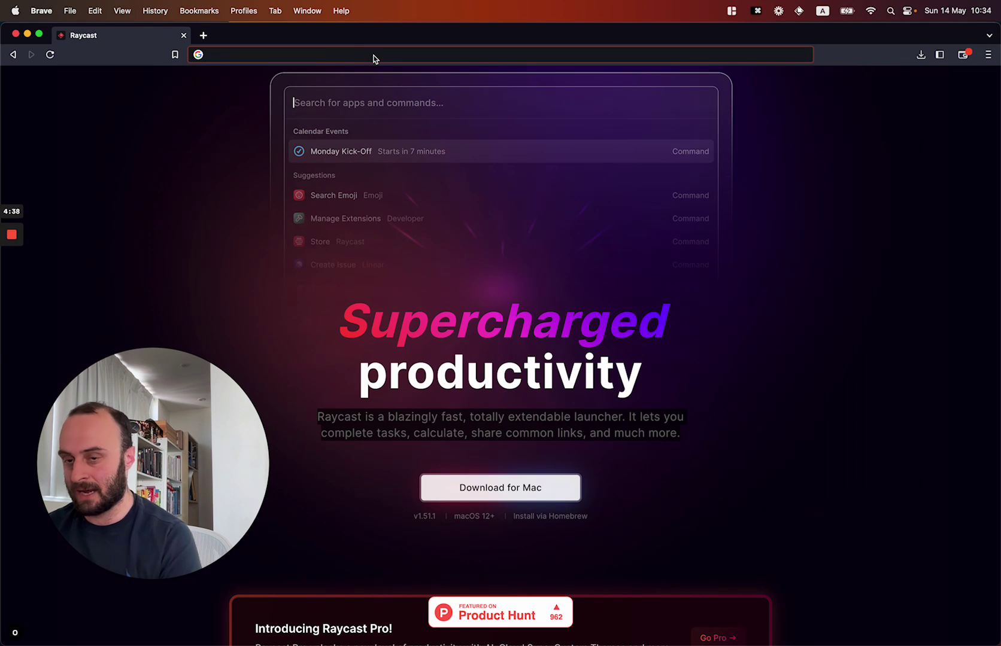
pyautogui.write('omw')
pyautogui.press('BackSpace')
pyautogui.press('BackSpace')
pyautogui.press('BackSpace')
pyautogui.press('BackSpace')
pyautogui.press('BackSpace')
pyautogui.press('BackSpace')
pyautogui.press('BackSpace')
pyautogui.press('BackSpace')
pyautogui.write('om')
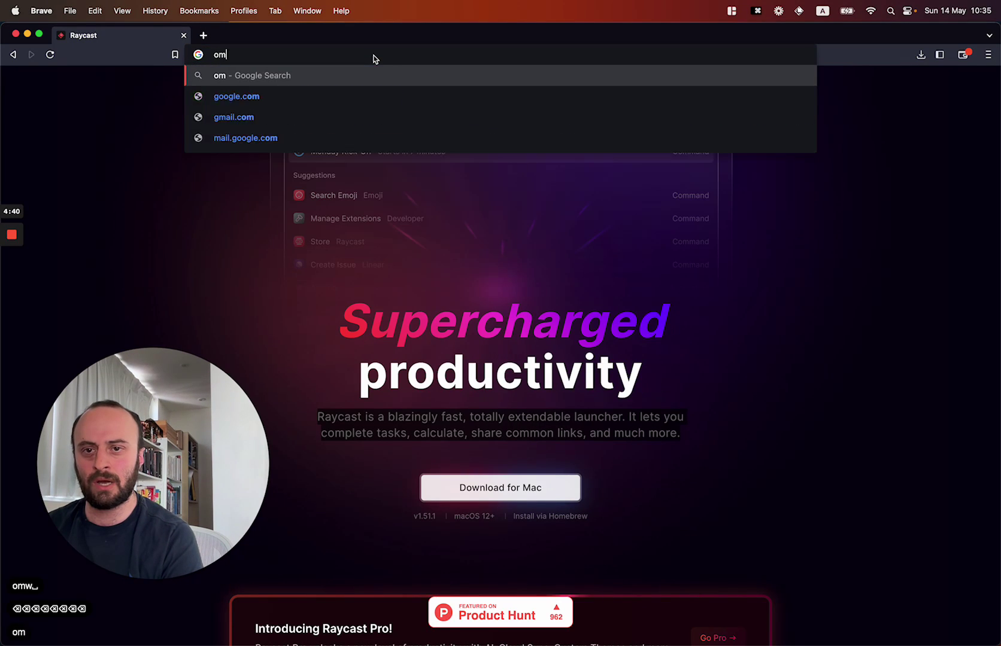
pyautogui.write('w')
# - Try the "omw" text replacement in the launcher's search field and clear the field
pyautogui.hotkey('alt', 'space')
pyautogui.write('omw')
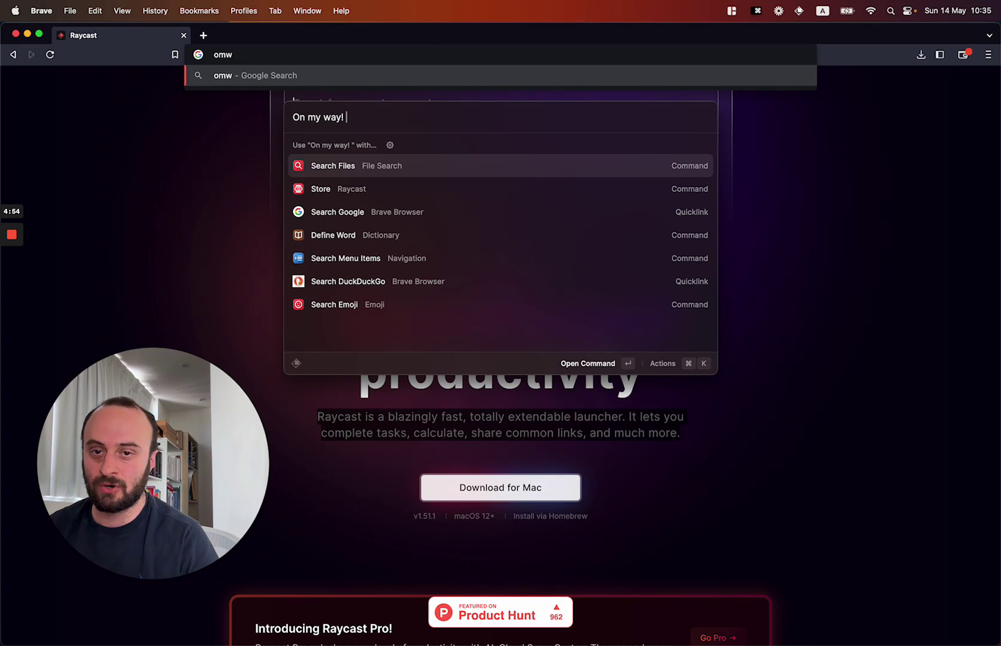
pyautogui.press('super+BackSpace')
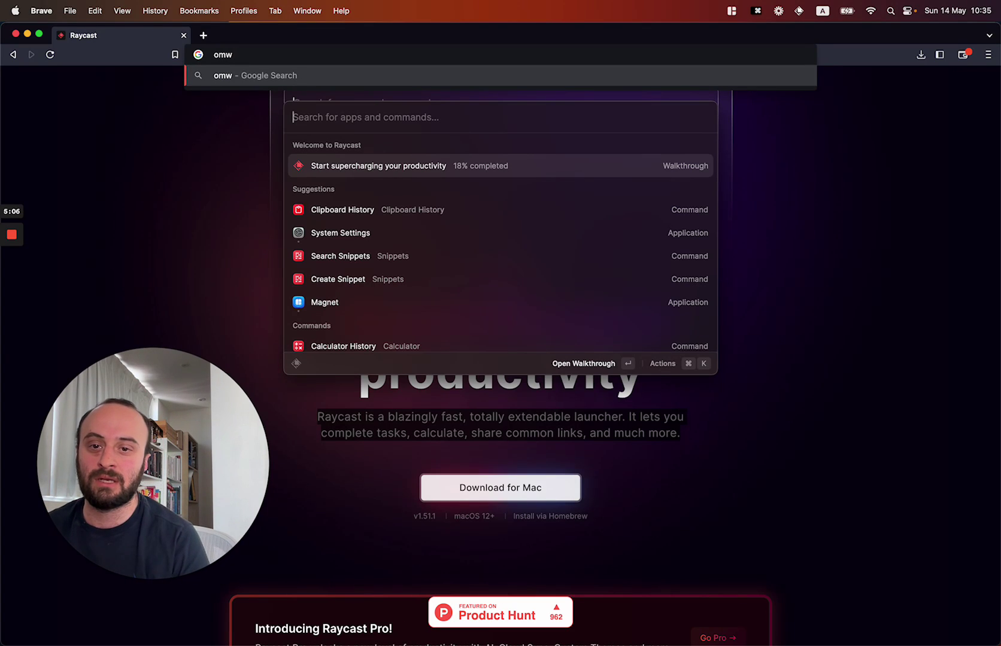
pyautogui.press('Down')
pyautogui.press('Down')
pyautogui.press('Down')
pyautogui.press('Down')
pyautogui.press('Down')
pyautogui.press('Down')
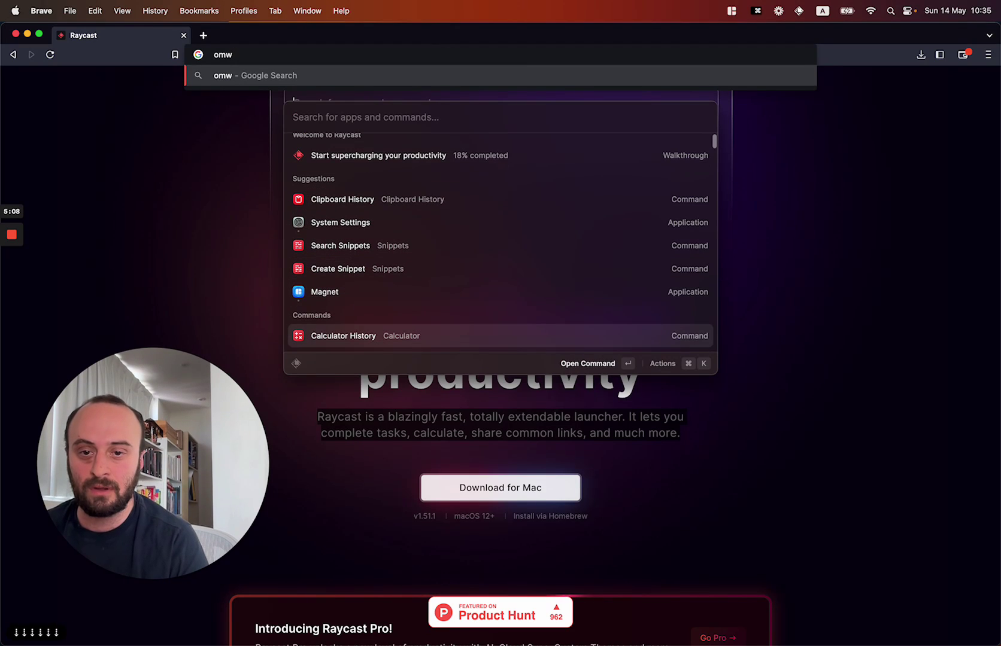
pyautogui.press('Up')
pyautogui.press('Up')
pyautogui.press('Up')
pyautogui.press('Up')
pyautogui.press('Up')
pyautogui.press('Up')
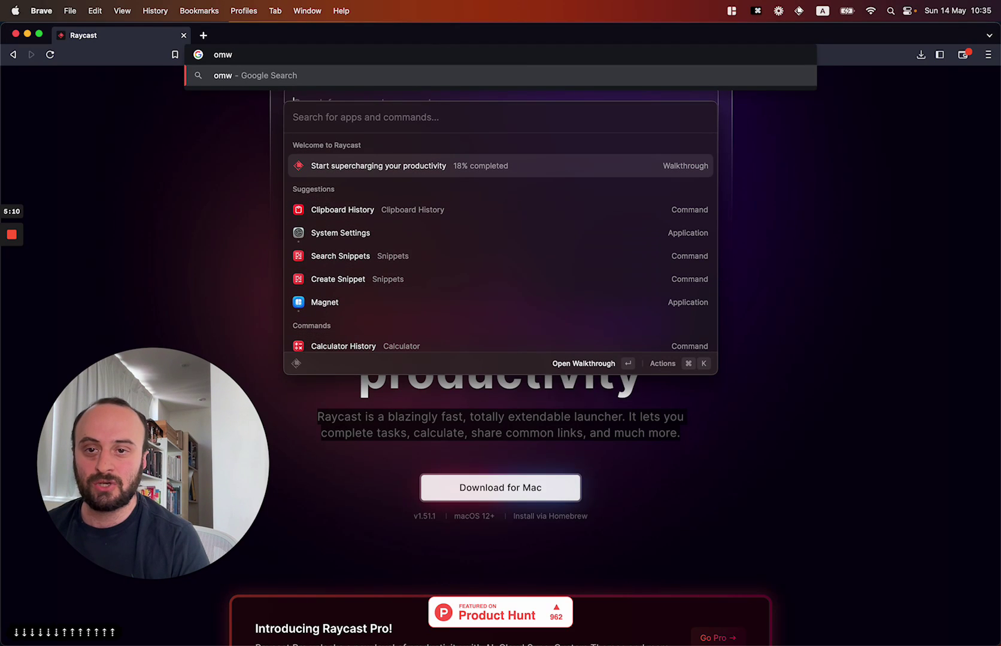
pyautogui.press('Escape')
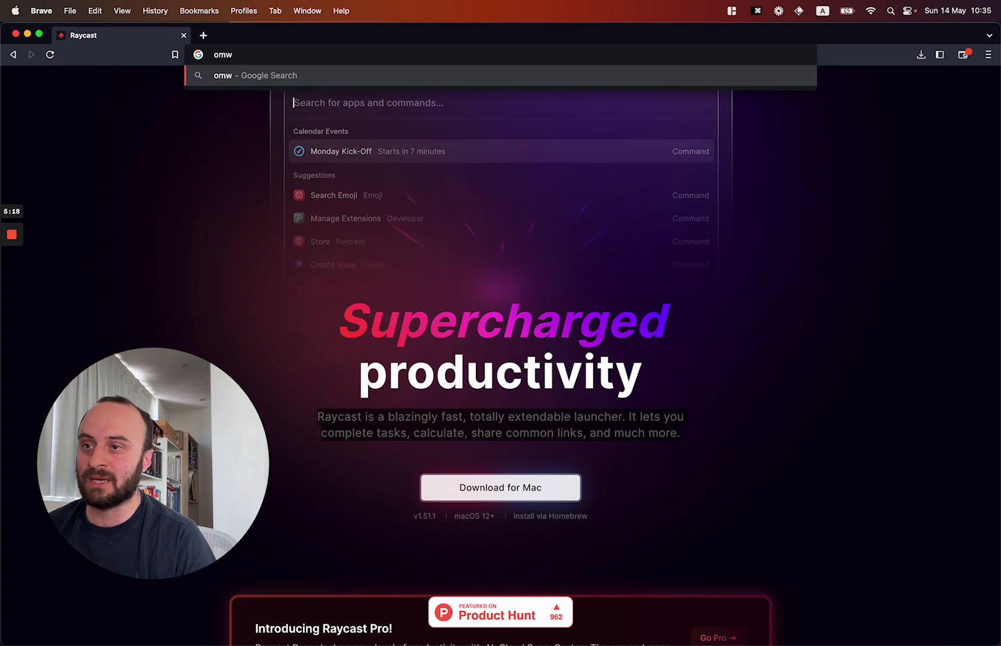
# - Show the floating notes window and move it beside the web page's launcher illustration
pyautogui.hotkey('alt', 'n')
pyautogui.moveTo(655, 205); pyautogui.dragTo(909, 89)
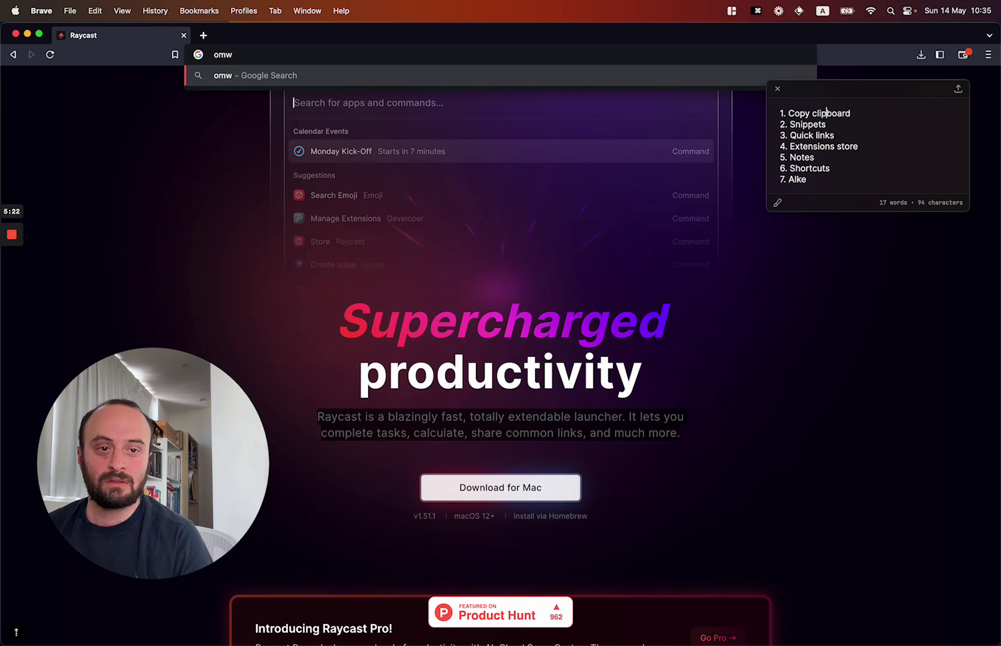
pyautogui.hotkey('shift', 'Up')
pyautogui.hotkey('shift', 'Up')
pyautogui.press('Down')
pyautogui.press('Up')
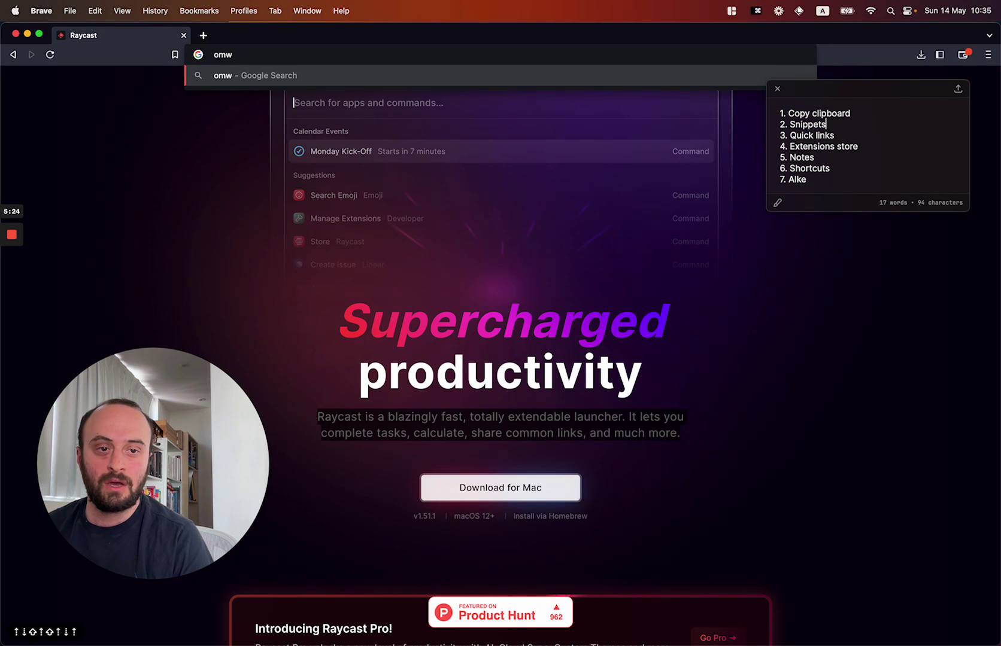
pyautogui.press('cmd+Left')
pyautogui.hotkey('alt', 'space')
pyautogui.write('not')
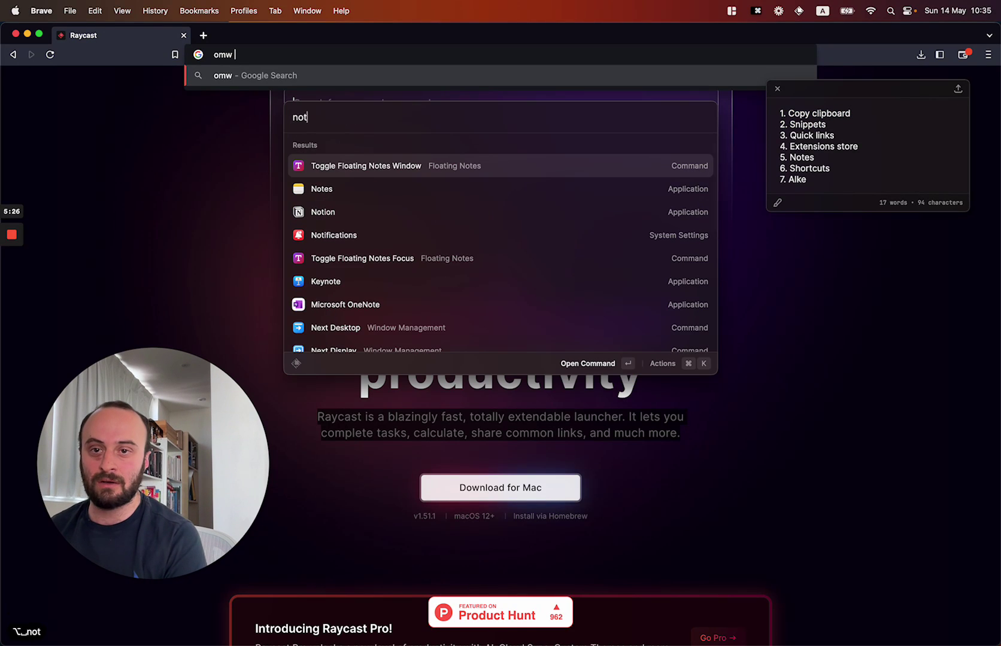
pyautogui.press('Escape')
pyautogui.press('Escape')
pyautogui.click(185, 192)
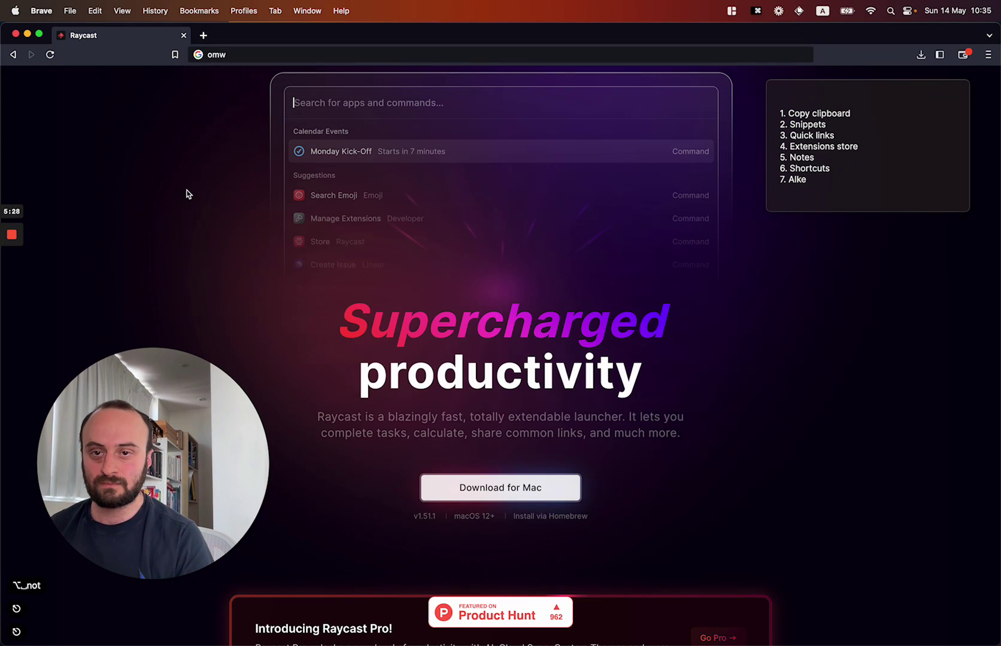
# - Hide the floating notes with the Toggle Floating Notes Window command and show them again
pyautogui.hotkey('alt', 'space')
pyautogui.write('notes')
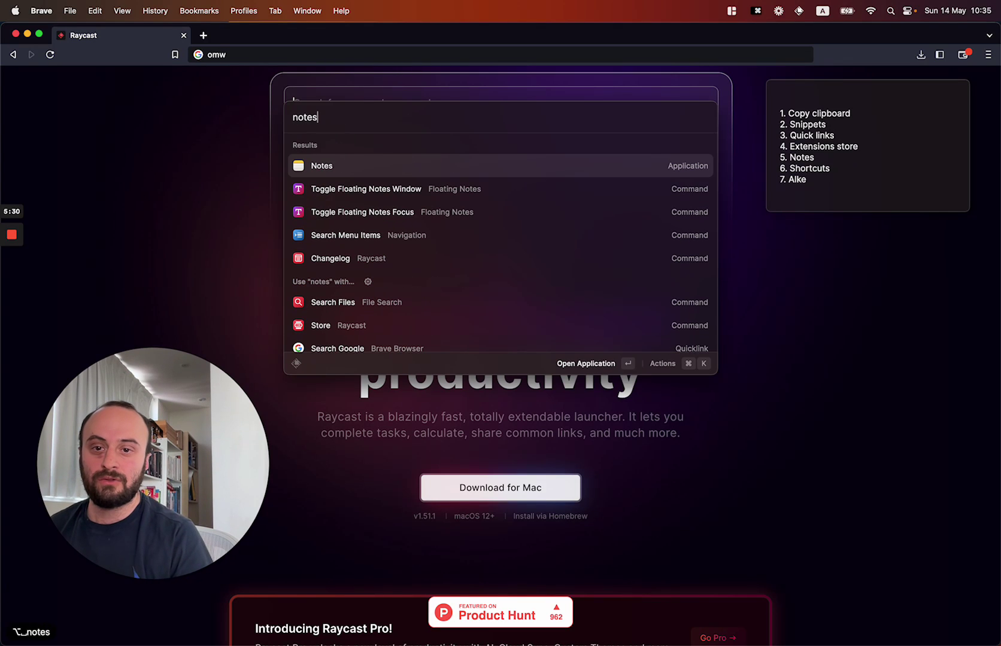
pyautogui.press('Return')
pyautogui.hotkey('alt', 'space')
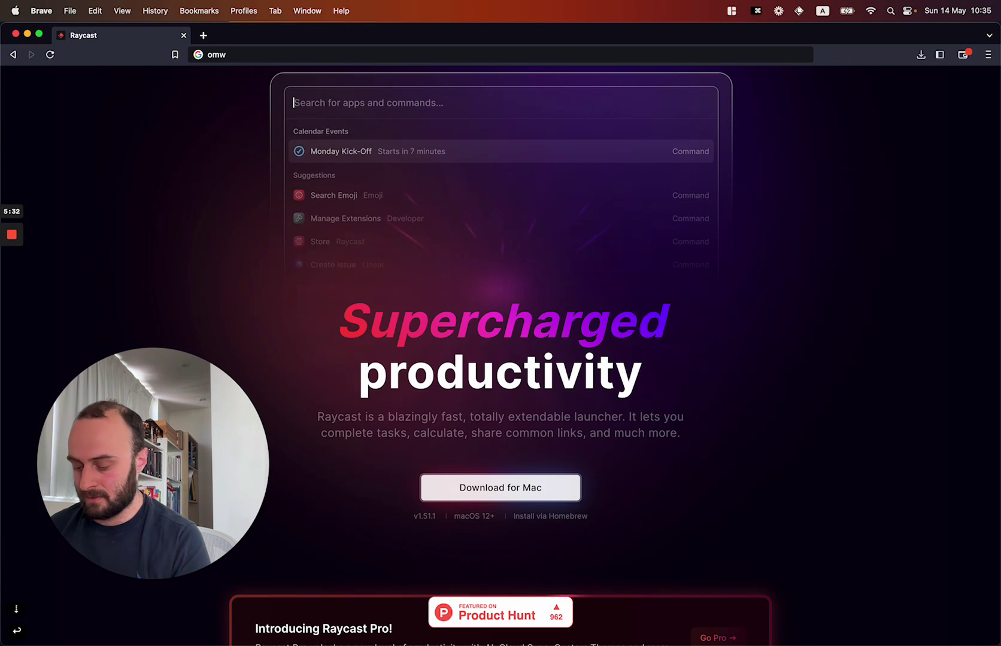
pyautogui.write('note')
pyautogui.press('Return')
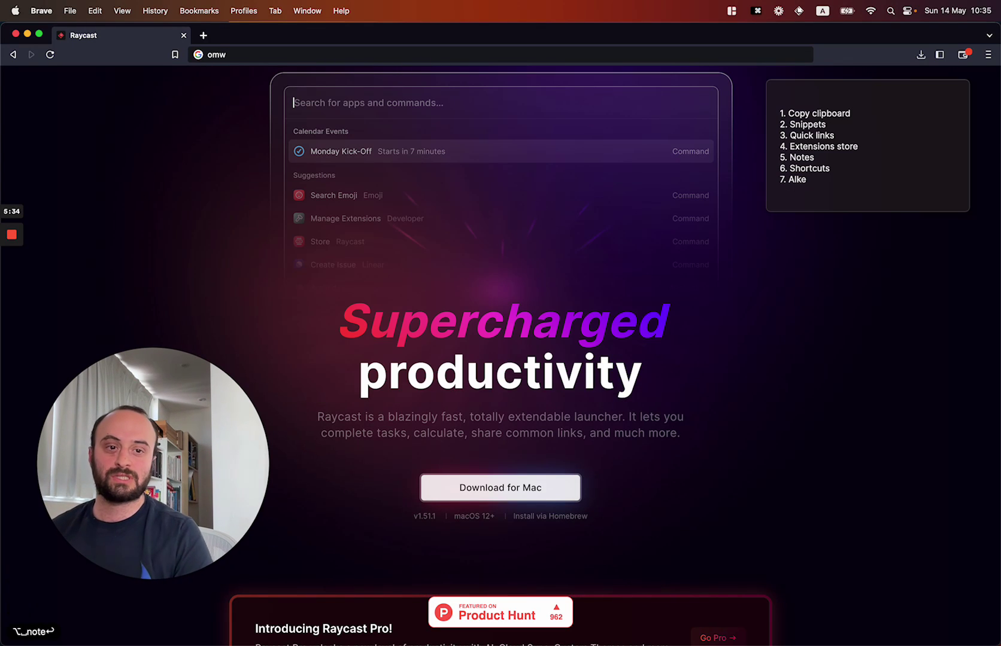
# - Correct item 7 of the floating note to read "AI"
pyautogui.press('Down')
pyautogui.press('Down')
pyautogui.press('Down')
pyautogui.press('Down')
pyautogui.press('Down')
pyautogui.press('Down')
pyautogui.press('Down')
pyautogui.press('Down')
pyautogui.press('Down')
pyautogui.press('Down')
pyautogui.press('Down')
pyautogui.press('Down')
pyautogui.press('Down')
pyautogui.press('Down')
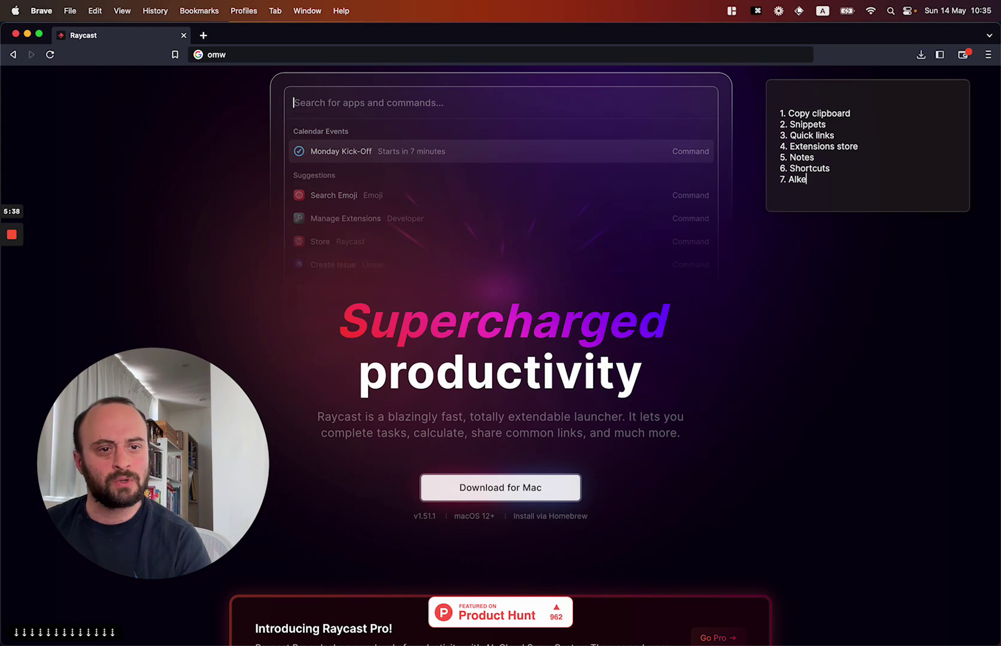
pyautogui.press('BackSpace')
pyautogui.press('BackSpace')
pyautogui.press('Up')
pyautogui.press('Up')
pyautogui.press('Up')
pyautogui.press('Up')
pyautogui.press('Up')
pyautogui.press('Up')
pyautogui.press('Up')
pyautogui.press('Up')
pyautogui.press('Up')
pyautogui.press('Up')
pyautogui.press('Up')
pyautogui.press('Up')
pyautogui.press('Up')
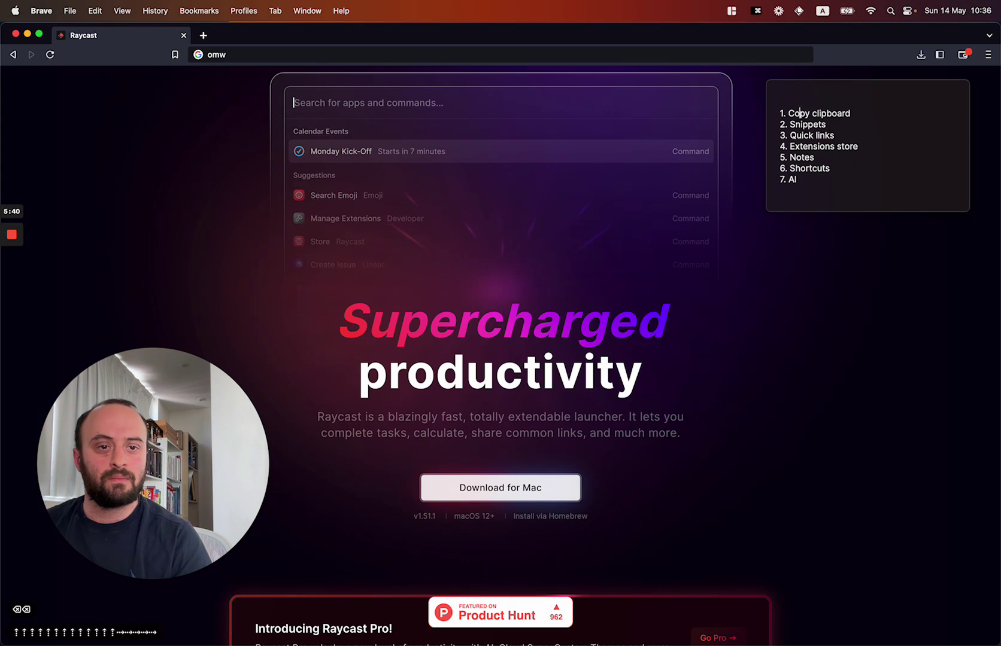
pyautogui.press('Left')
pyautogui.press('Left')
pyautogui.press('Left')
pyautogui.press('Left')
pyautogui.press('Left')
pyautogui.press('Left')
pyautogui.press('Left')
pyautogui.press('Down')
pyautogui.press('Down')
pyautogui.press('Up')
pyautogui.press('Up')
pyautogui.press('Up')
pyautogui.press('Up')
pyautogui.press('Up')
pyautogui.press('Up')
pyautogui.press('Up')
pyautogui.press('Up')
pyautogui.press('Up')
pyautogui.press('Up')
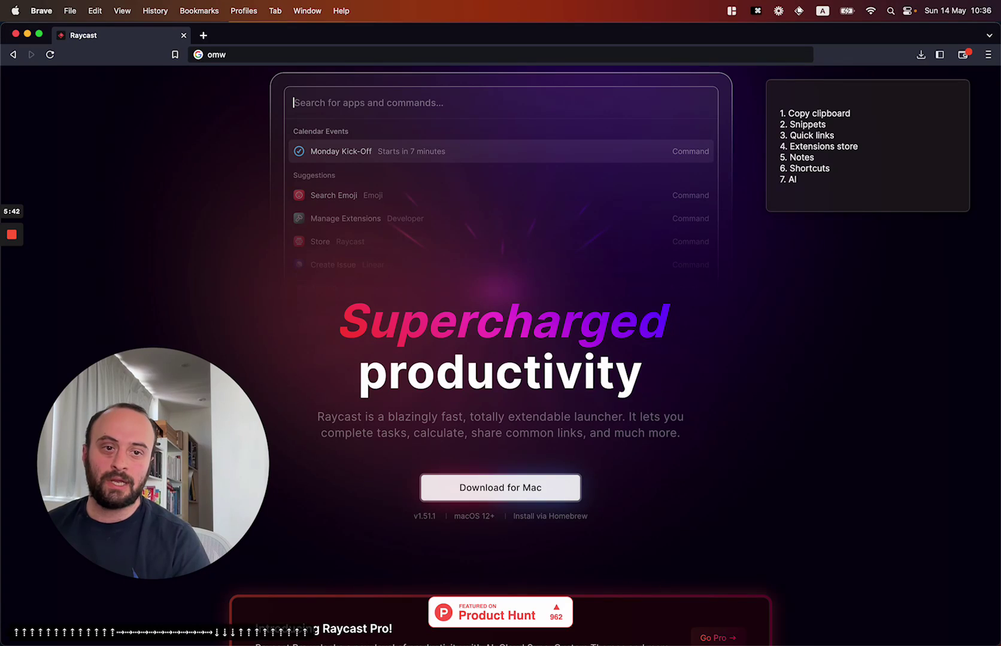
# - Try adding the line "asdadsads" below the floating note's list and remove it again
pyautogui.press('Down')
pyautogui.press('Down')
pyautogui.press('Down')
pyautogui.press('Down')
pyautogui.press('Down')
pyautogui.press('Down')
pyautogui.press('Down')
pyautogui.press('Return')
pyautogui.press('Return')
pyautogui.write('asdadsads')
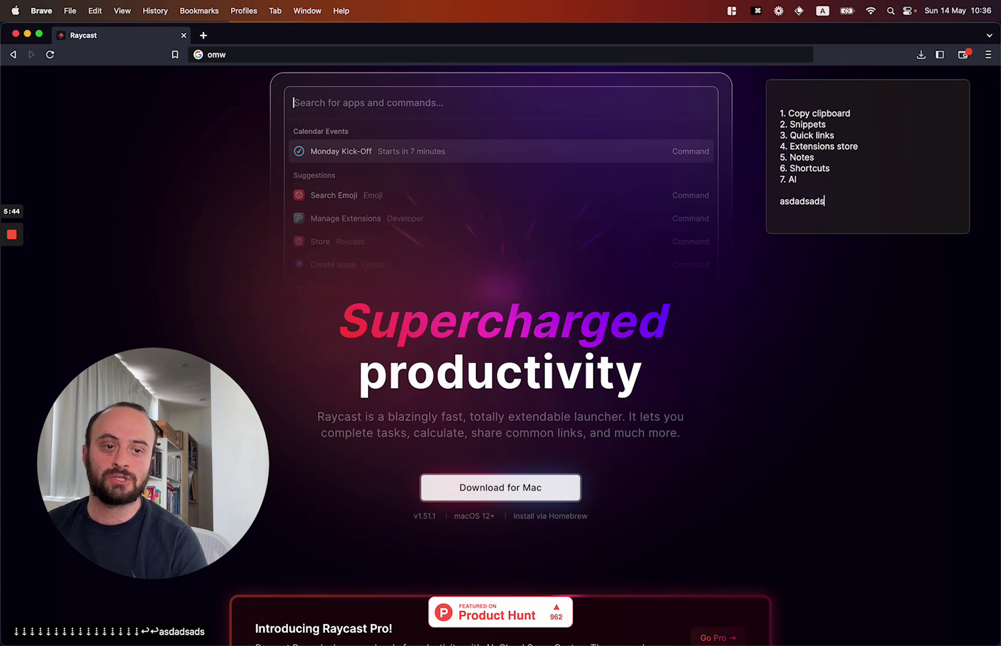
pyautogui.press('super+BackSpace')
pyautogui.press('super+BackSpace')
pyautogui.press('Up')
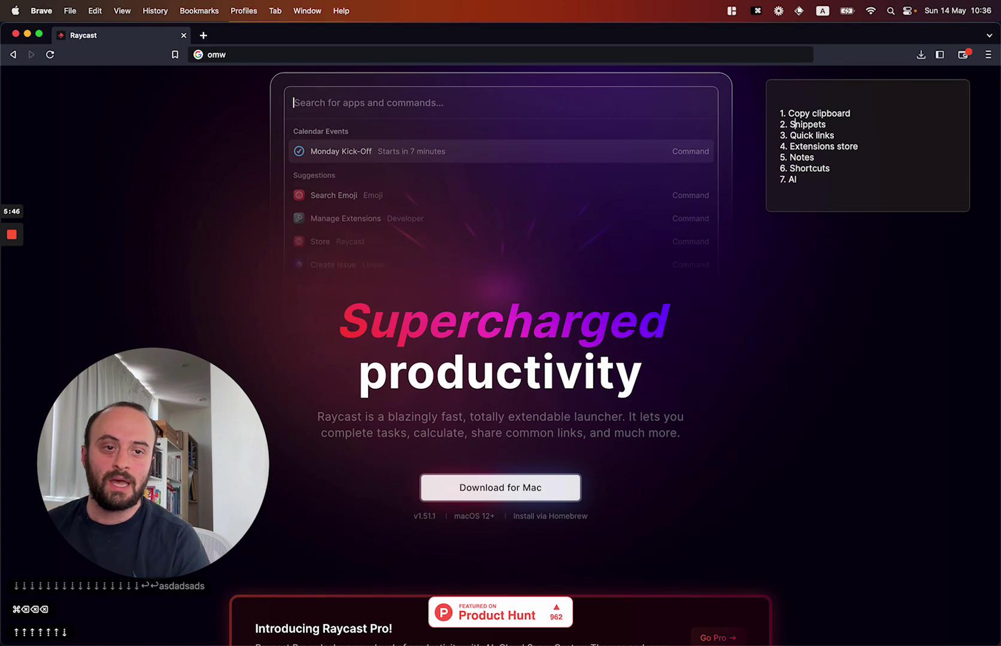
pyautogui.press('Up')
pyautogui.press('Down')
pyautogui.press('Down')
pyautogui.press('Down')
pyautogui.press('Down')
pyautogui.press('Down')
pyautogui.press('Down')
pyautogui.hotkey('shift', 'Up')
pyautogui.hotkey('shift', 'Up')
pyautogui.hotkey('shift', 'Up')
pyautogui.hotkey('shift', 'Up')
pyautogui.hotkey('shift', 'Up')
pyautogui.hotkey('shift', 'Up')
pyautogui.hotkey('shift', 'Down')
pyautogui.hotkey('shift', 'Down')
pyautogui.hotkey('shift', 'Down')
pyautogui.hotkey('shift', 'Down')
pyautogui.hotkey('shift', 'Down')
pyautogui.hotkey('shift', 'Down')
pyautogui.press('Up')
pyautogui.press('Up')
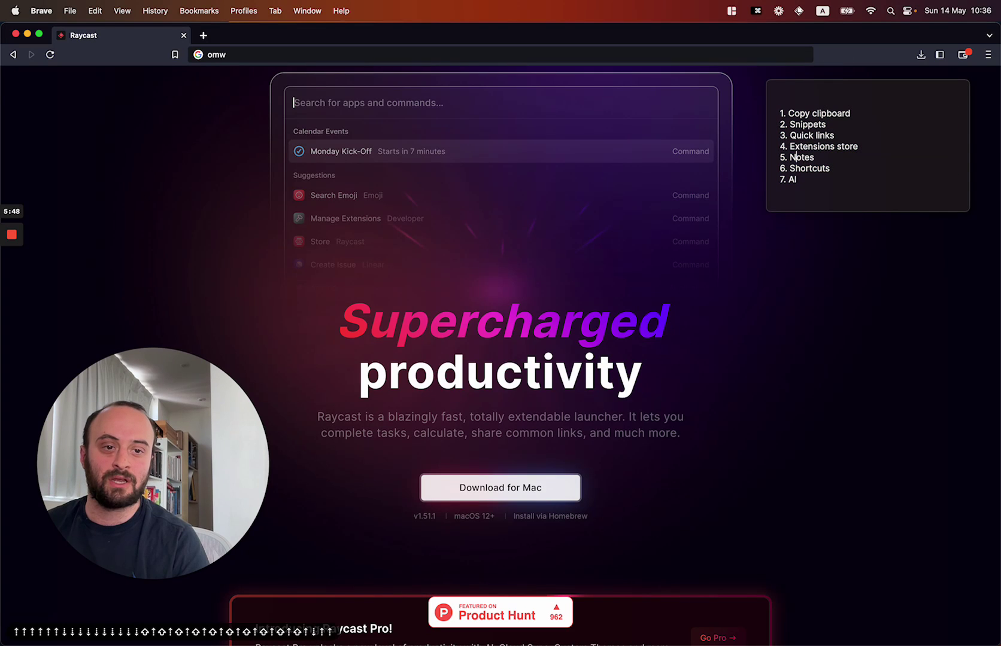
pyautogui.press('super+Right')
pyautogui.press('shift+super+Left')
pyautogui.press('Right')
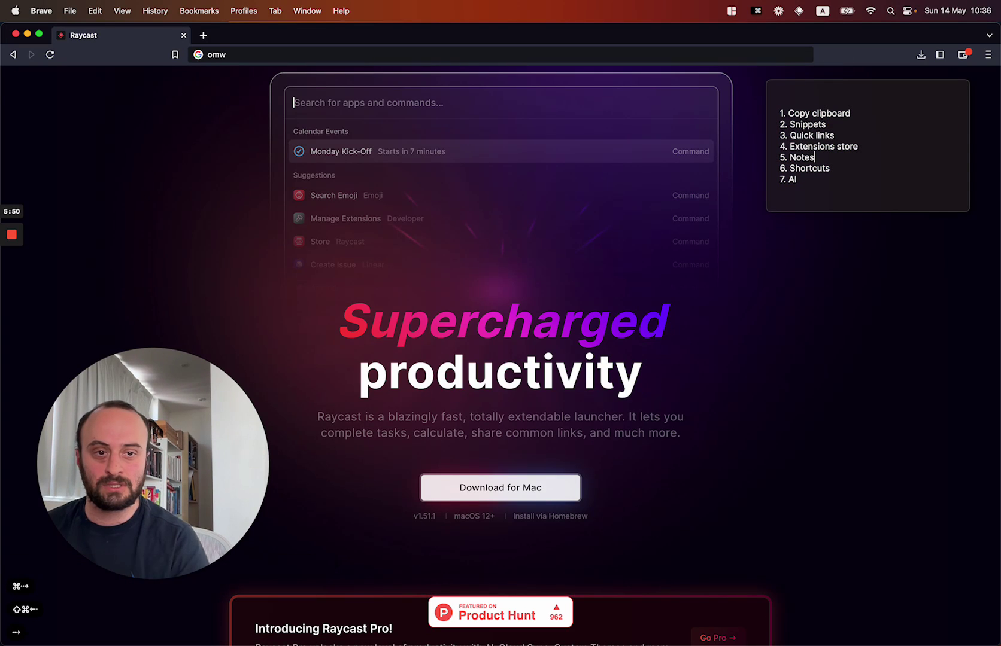
# - Search the launcher for "note" and look through the matching commands and applications
pyautogui.hotkey('alt', 'space')
pyautogui.write('note')
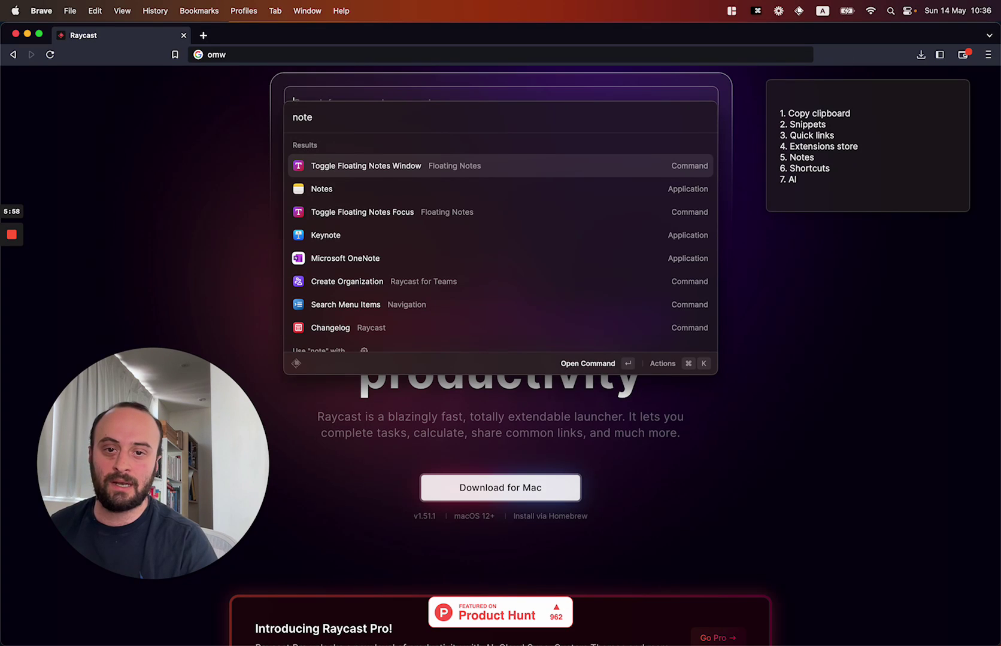
pyautogui.press('Down')
pyautogui.press('Down')
pyautogui.press('Down')
pyautogui.press('Down')
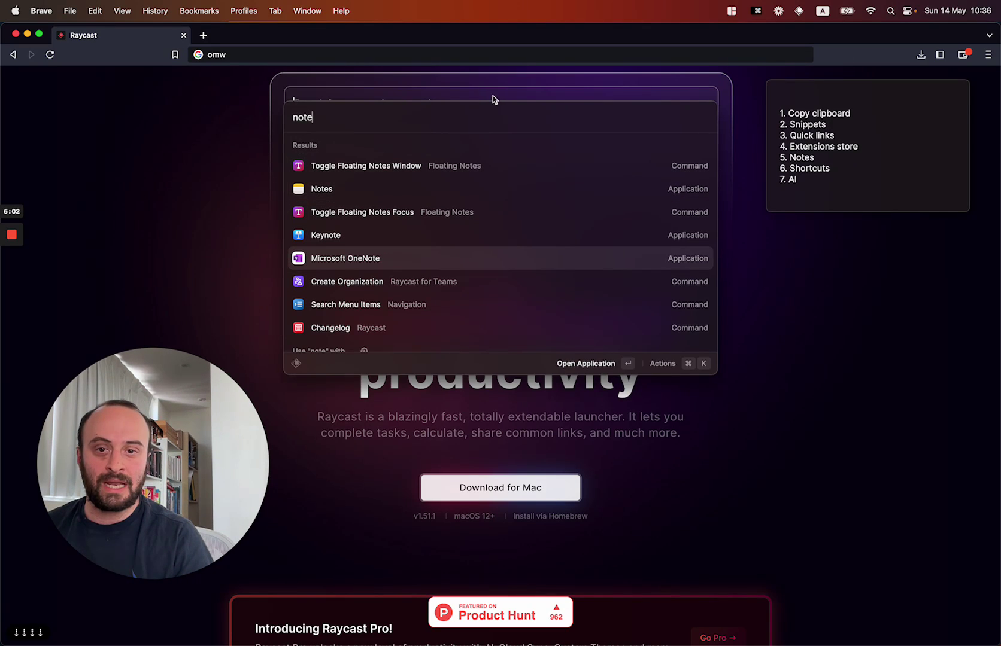
# - Search the launcher for "quick" and open the Create Quicklink form
pyautogui.write('quick')
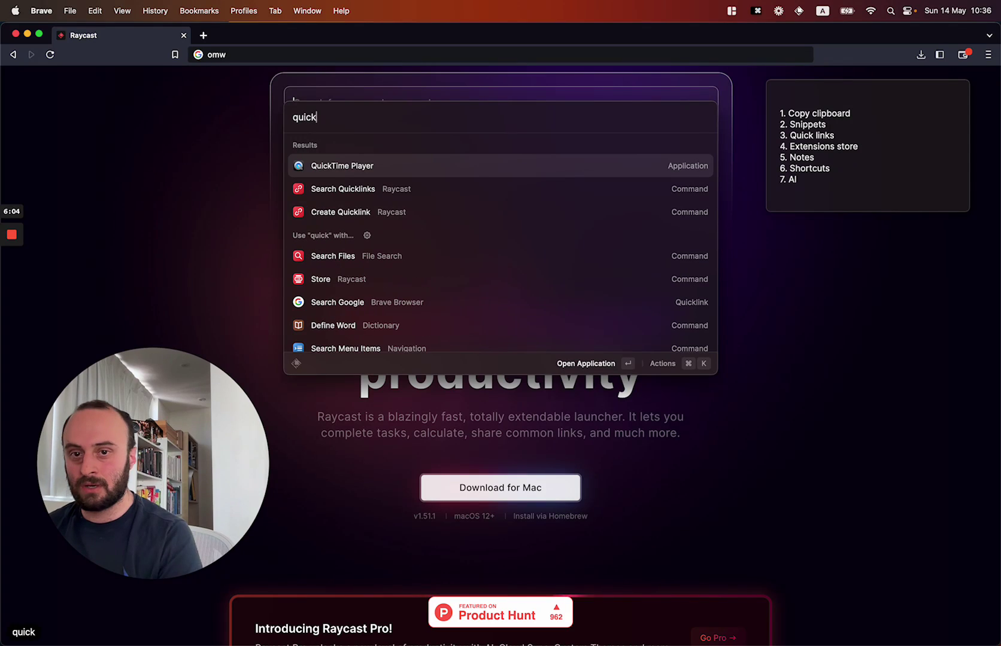
pyautogui.press('Down')
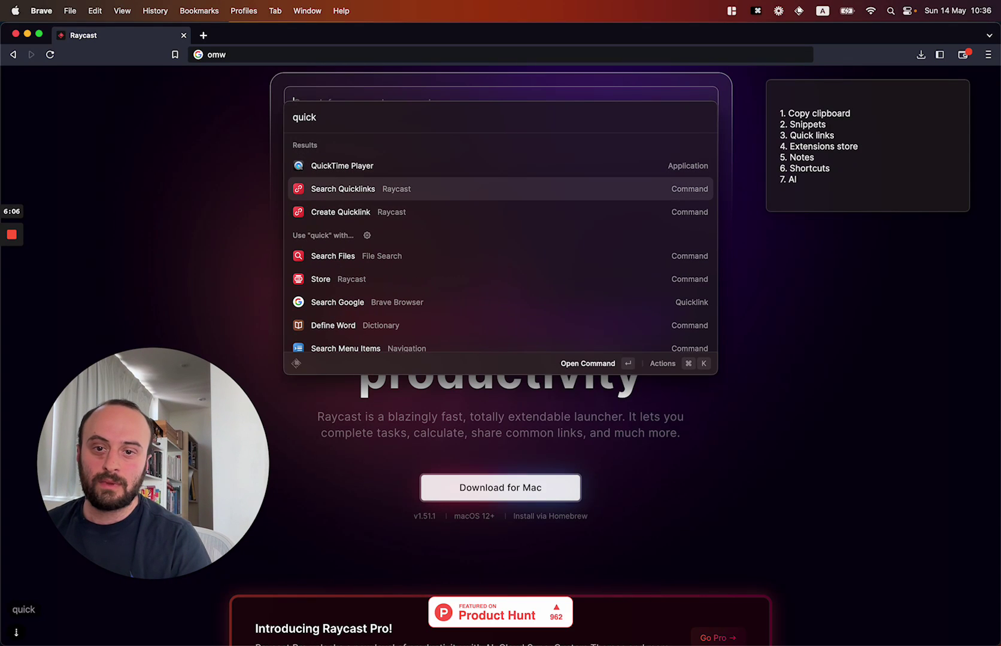
pyautogui.press('Down')
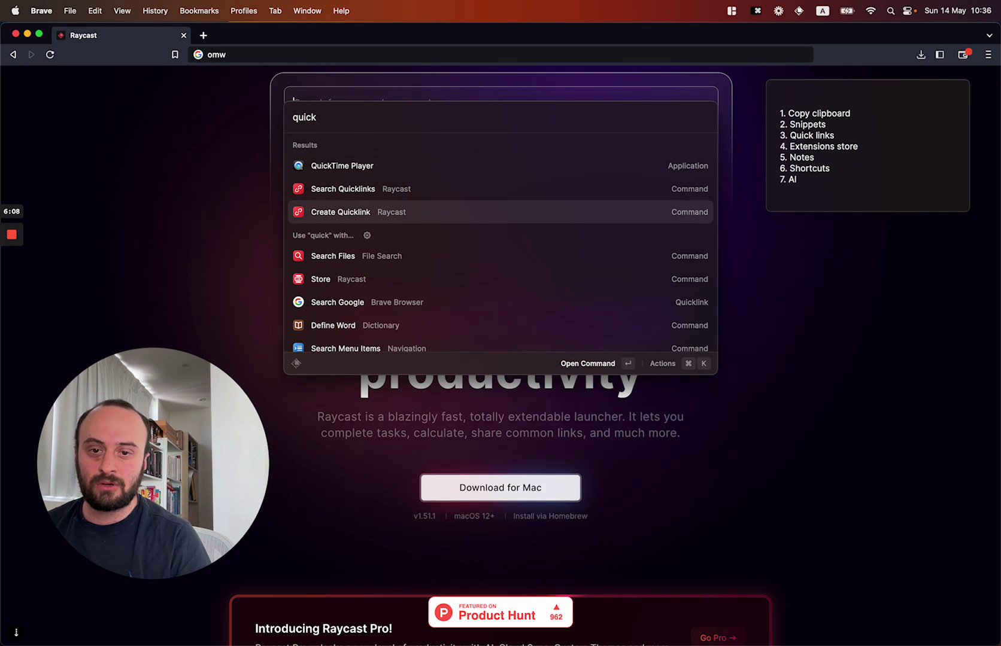
pyautogui.press('Return')
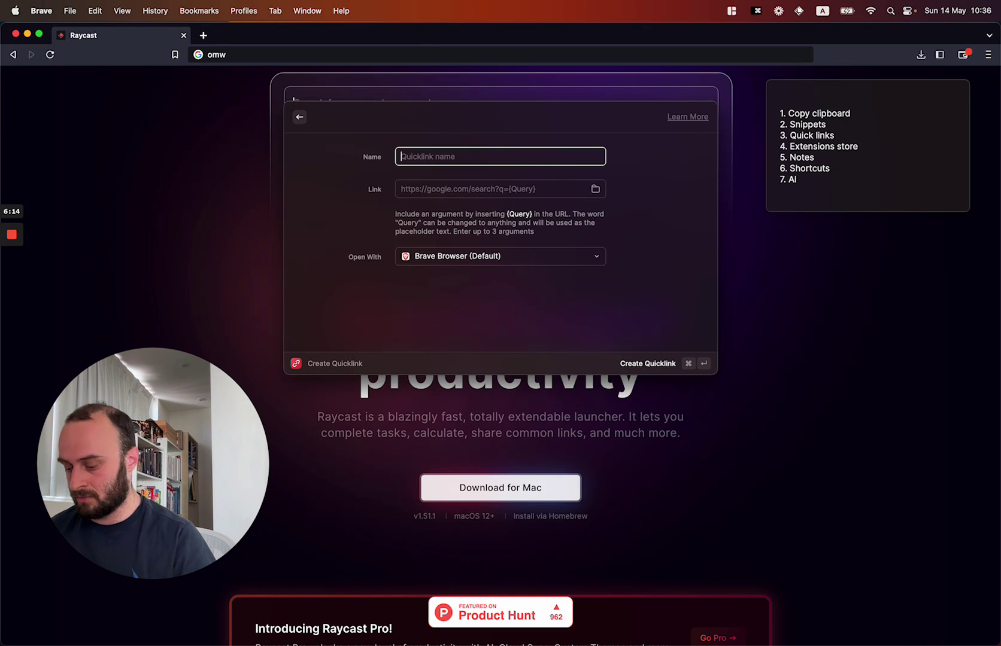
# - Search the web for "google" in the browser and open the About Google result
pyautogui.doubleClick(279, 55)
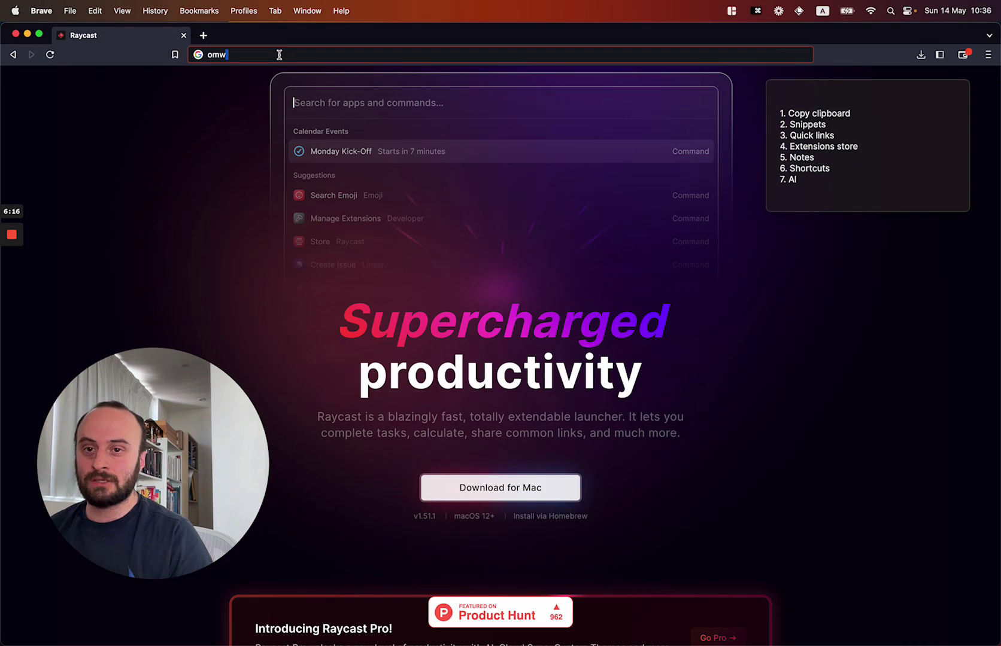
pyautogui.press('super+BackSpace')
pyautogui.press('super+BackSpace')
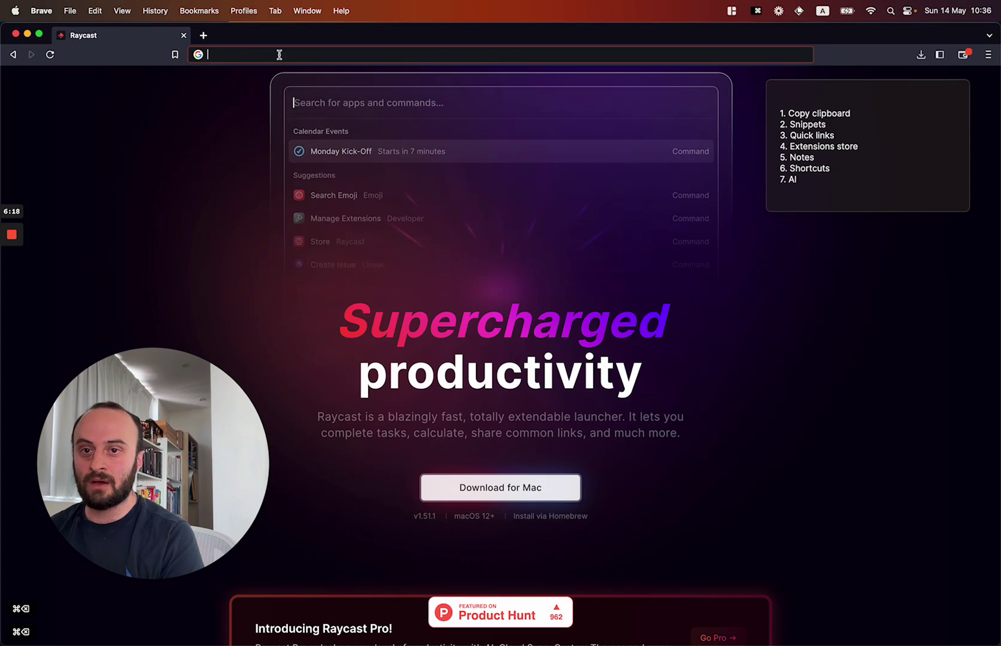
pyautogui.write('google')
pyautogui.press('Return')
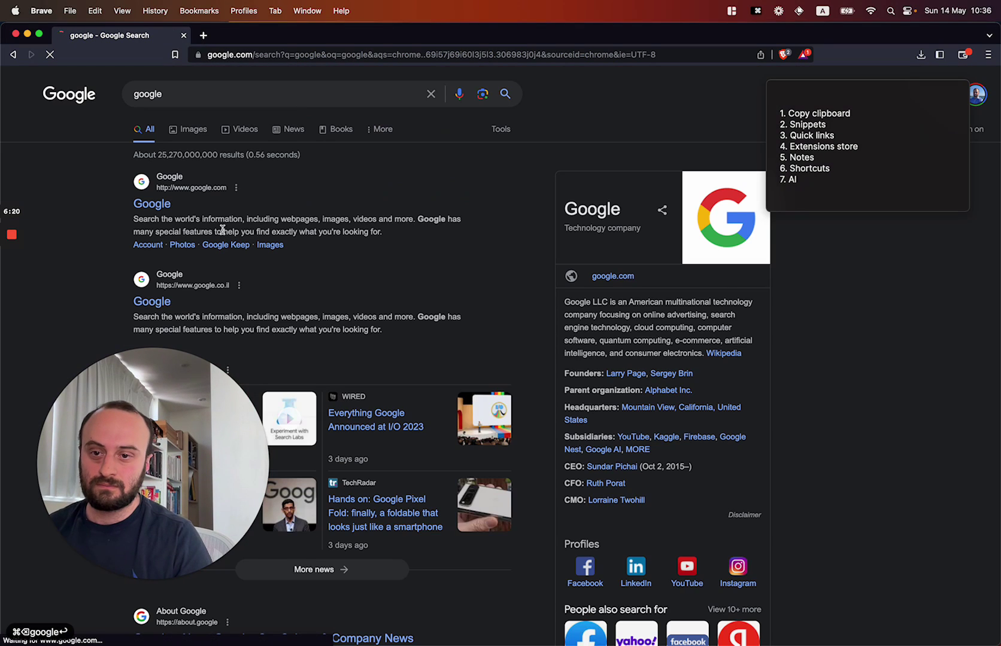
pyautogui.scroll(-10, 282, 219)
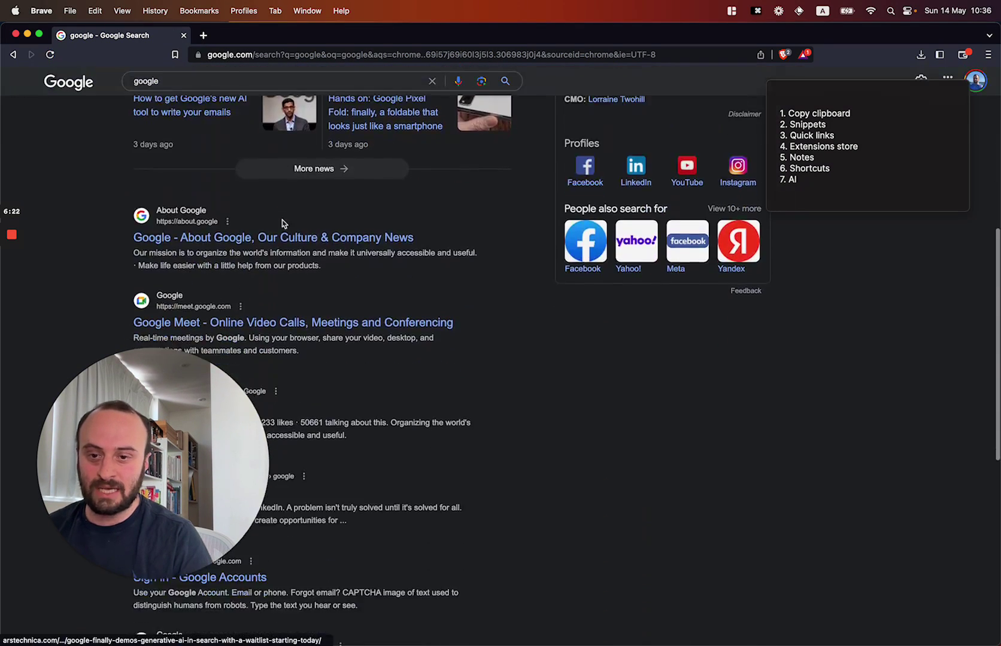
pyautogui.click(247, 238)
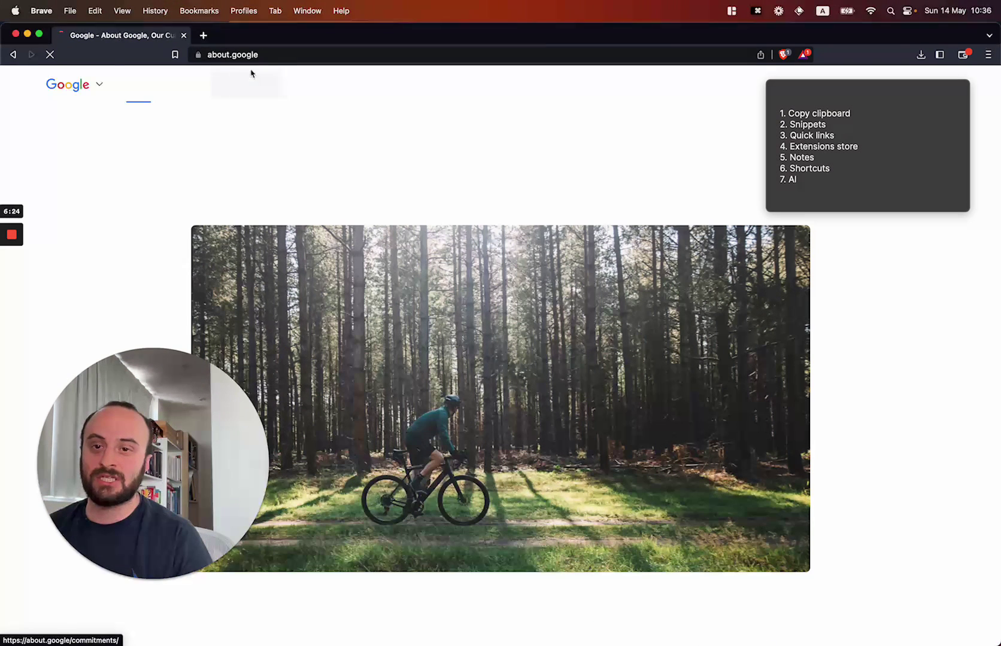
# - Copy the About Google address, open the site's Products page and copy that page's address instead
pyautogui.click(263, 56)
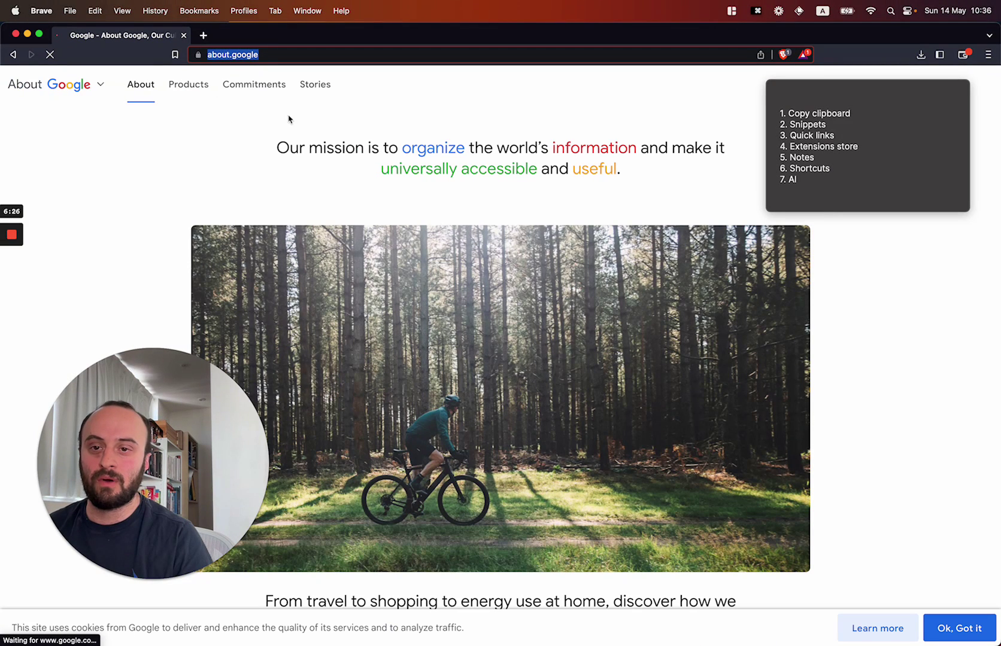
pyautogui.press('super+c')
pyautogui.click(197, 90)
pyautogui.click(285, 57)
pyautogui.press('super+c')
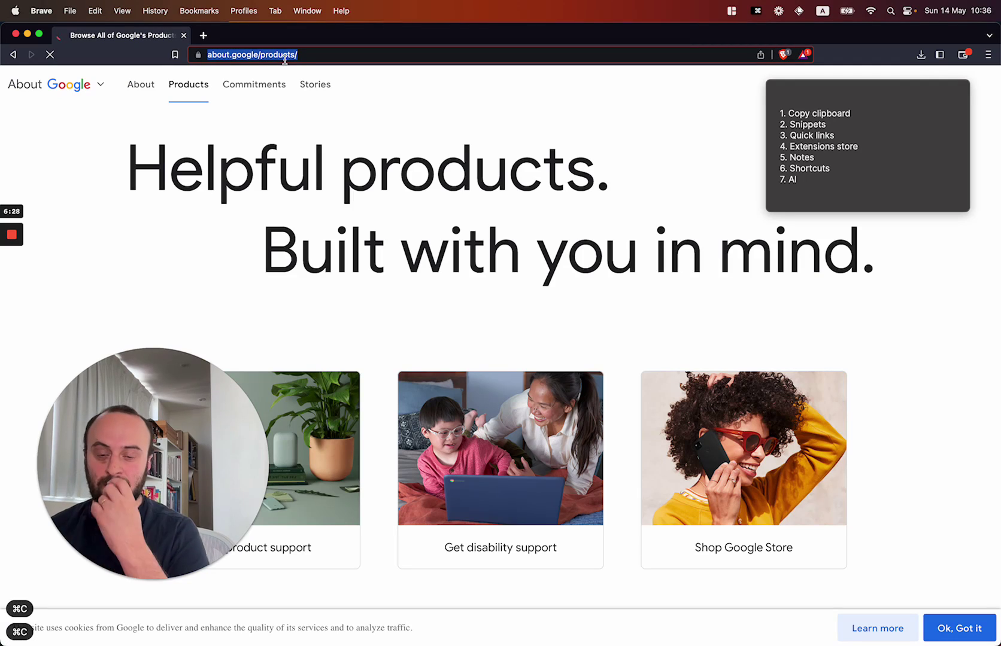
pyautogui.hotkey('alt', 'space')
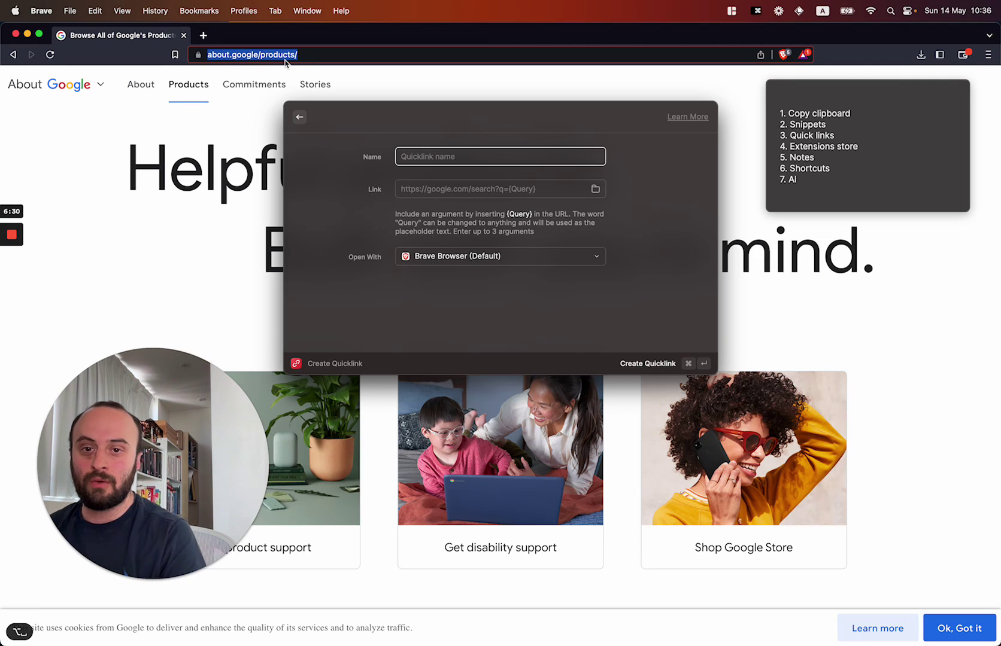
pyautogui.write('Google Products')
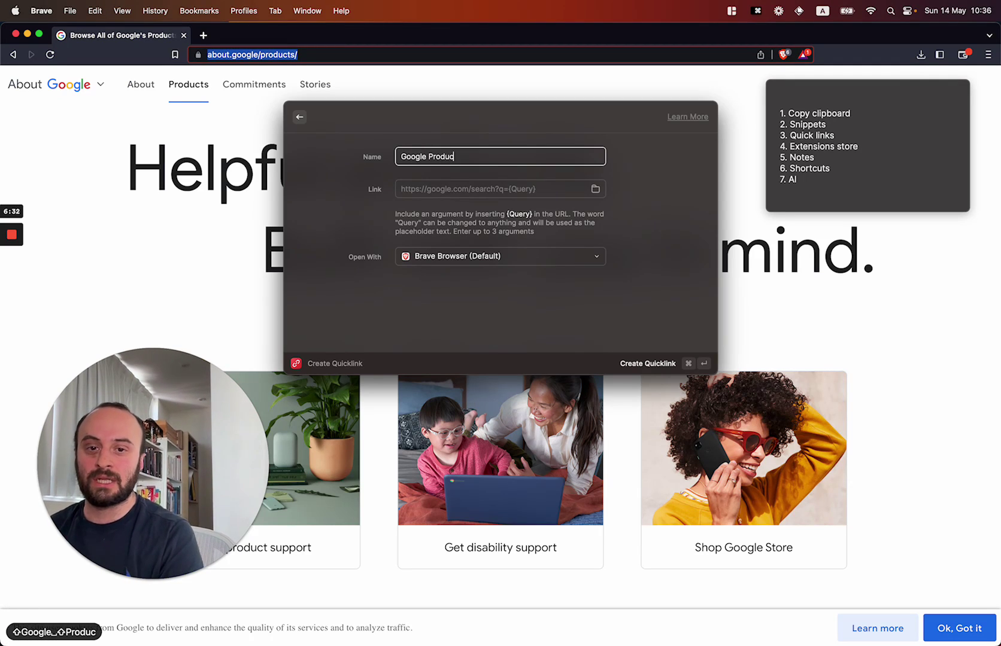
pyautogui.press('Tab')
pyautogui.press('super+v')
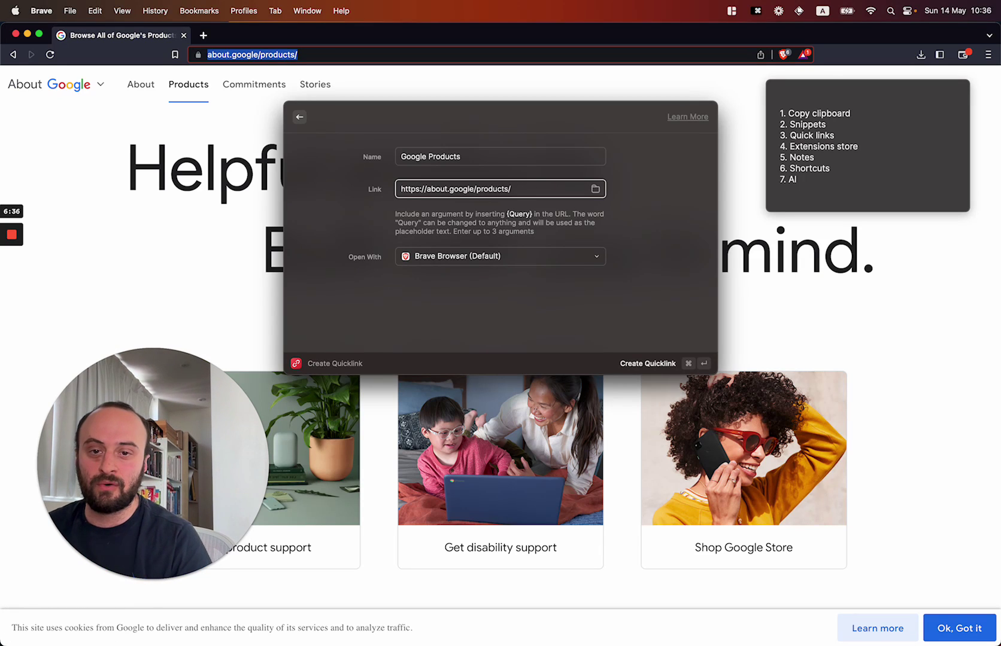
pyautogui.press('super+Return')
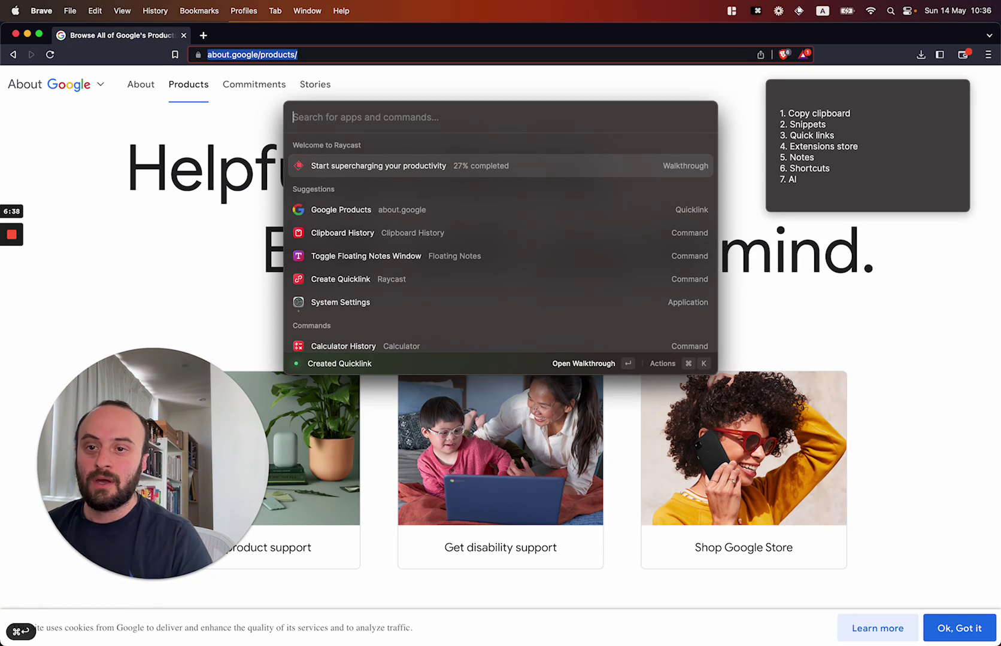
# - Close the launcher and go to the Belonging page of the About Google site
pyautogui.press('Escape')
pyautogui.click(102, 84)
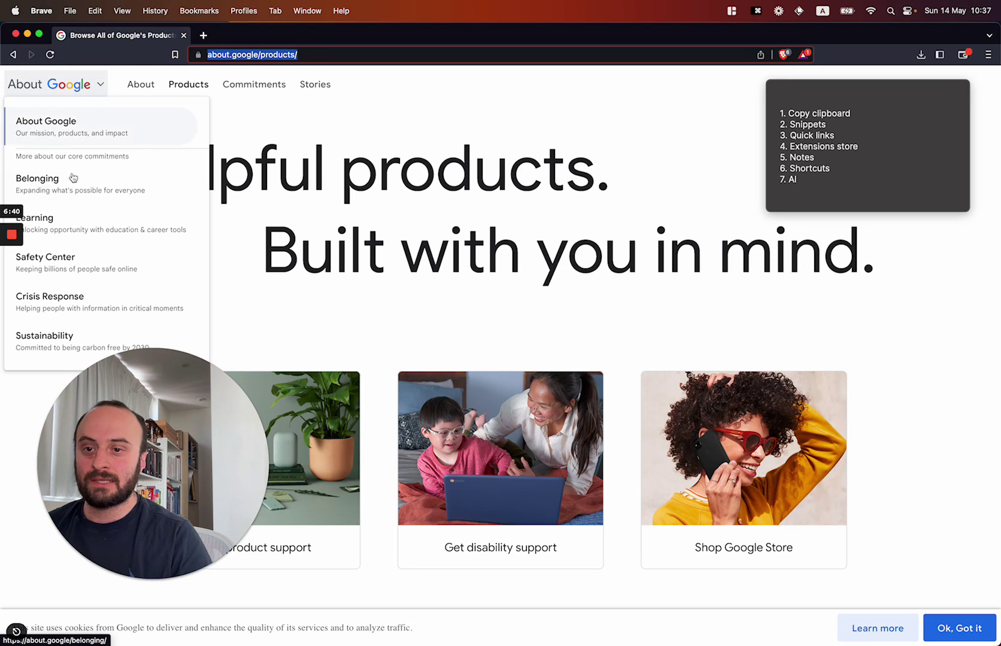
pyautogui.click(99, 195)
# - Find the Search Quicklinks command in the launcher with "quic" and open it
pyautogui.hotkey('alt', 'space')
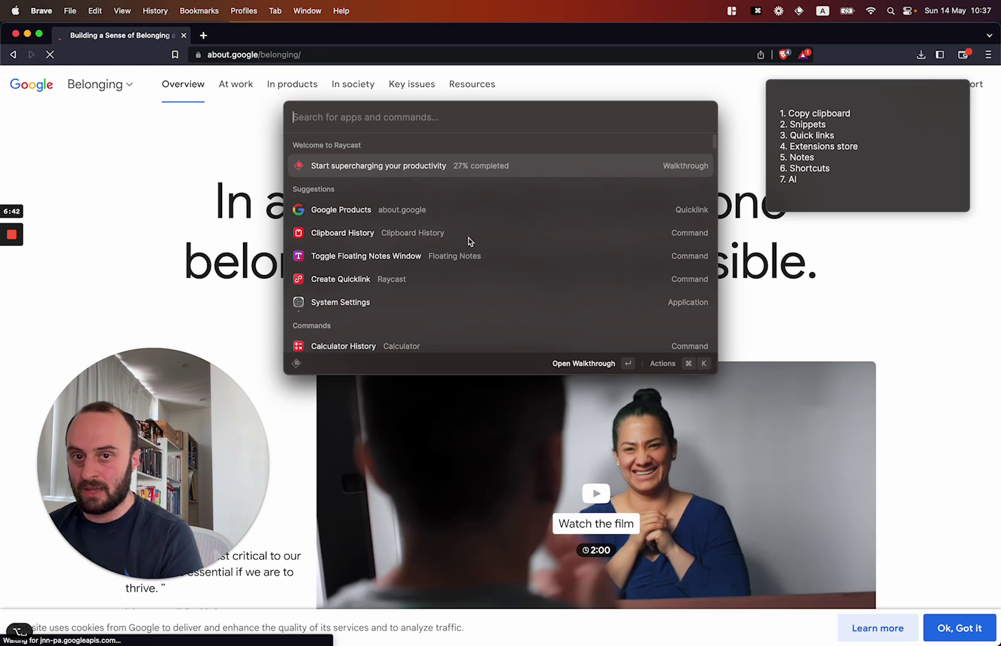
pyautogui.write('quic')
pyautogui.press('Down')
pyautogui.press('Down')
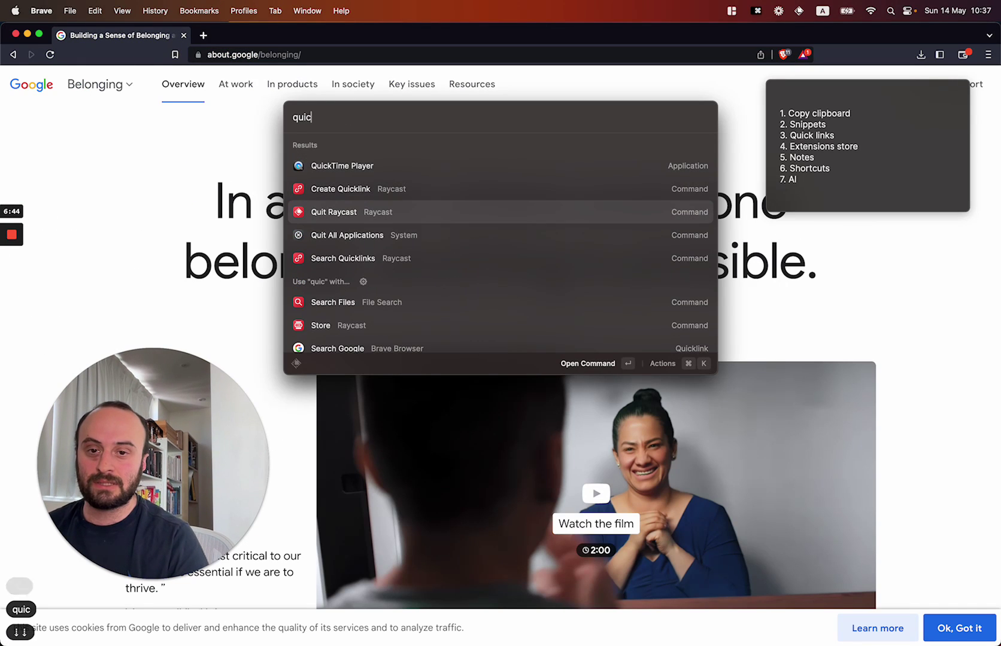
pyautogui.press('Up')
pyautogui.press('Down')
pyautogui.press('Down')
pyautogui.press('Down')
pyautogui.press('Return')
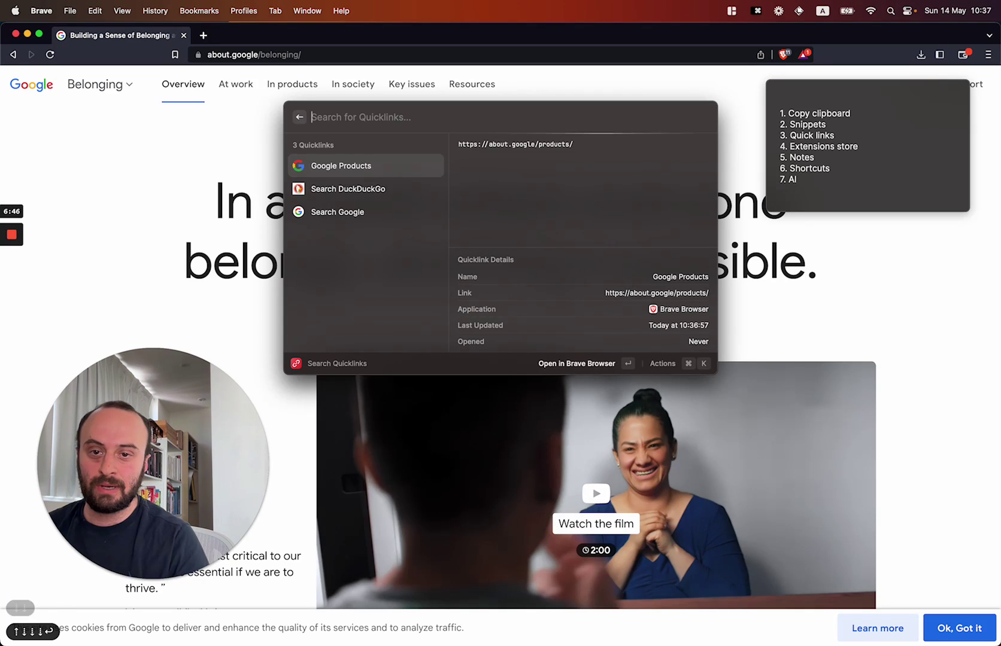
# - Look through the saved quicklinks and open Google Products in the browser
pyautogui.press('Down')
pyautogui.press('Down')
pyautogui.press('Up')
pyautogui.press('Up')
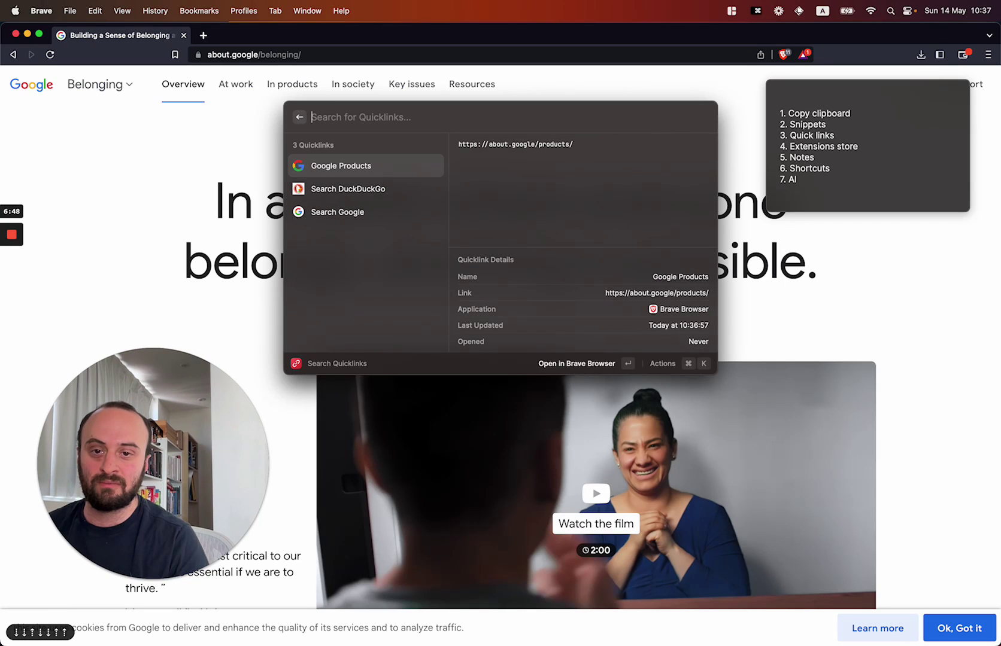
pyautogui.press('Return')
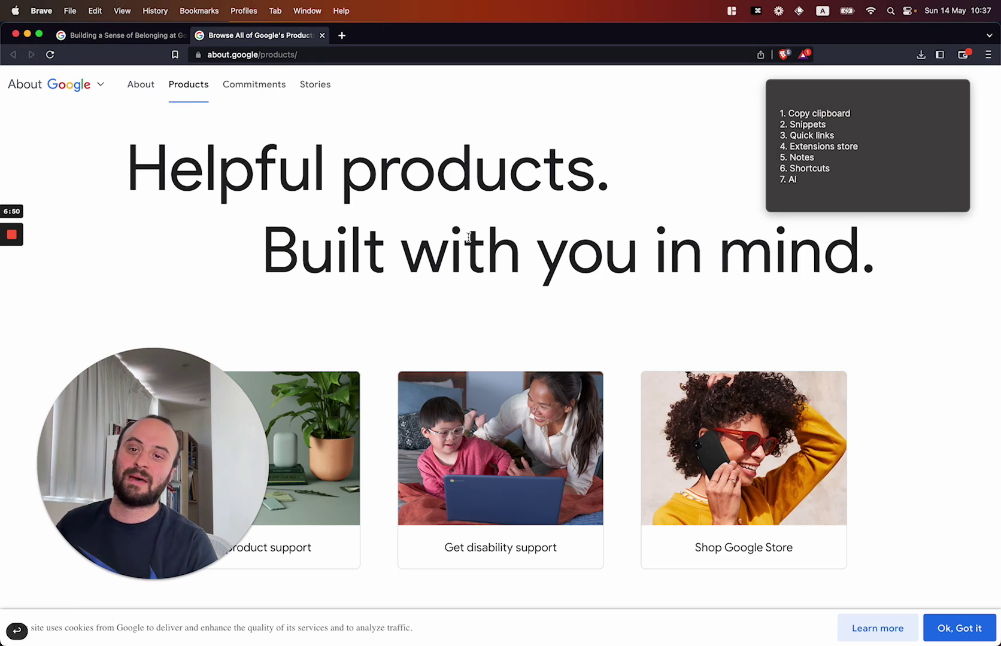
pyautogui.click(429, 54)
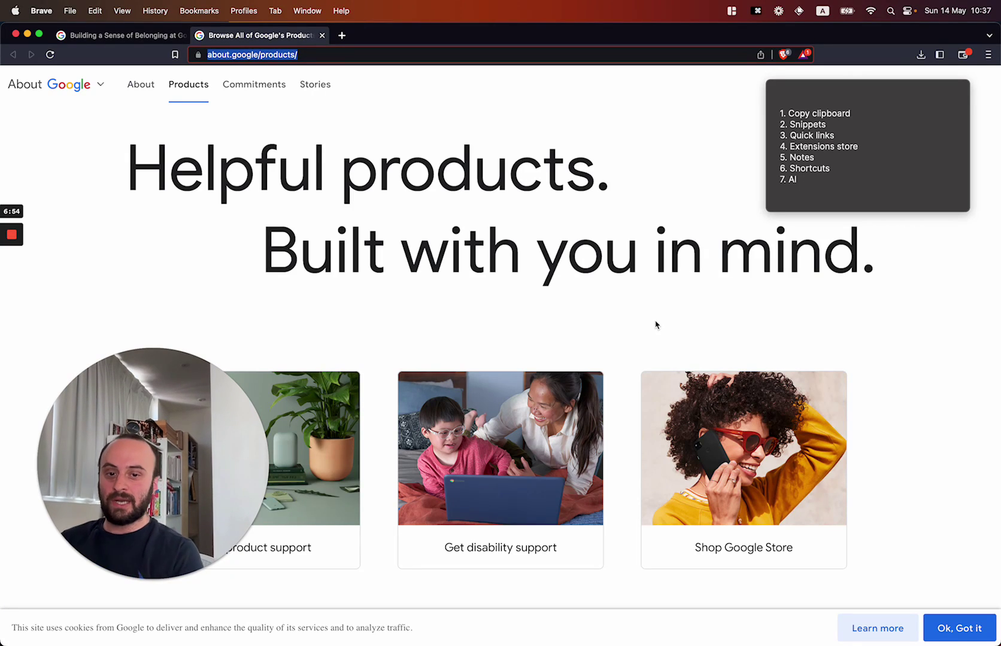
pyautogui.press('super+t')
pyautogui.write('chatgpt')
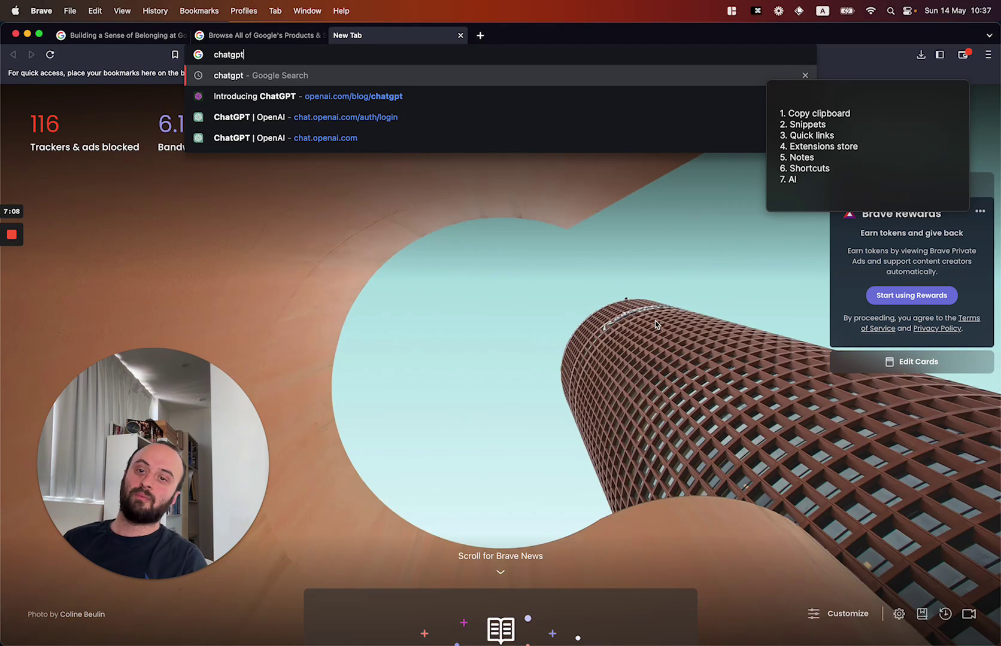
pyautogui.press('Down')
pyautogui.press('Down')
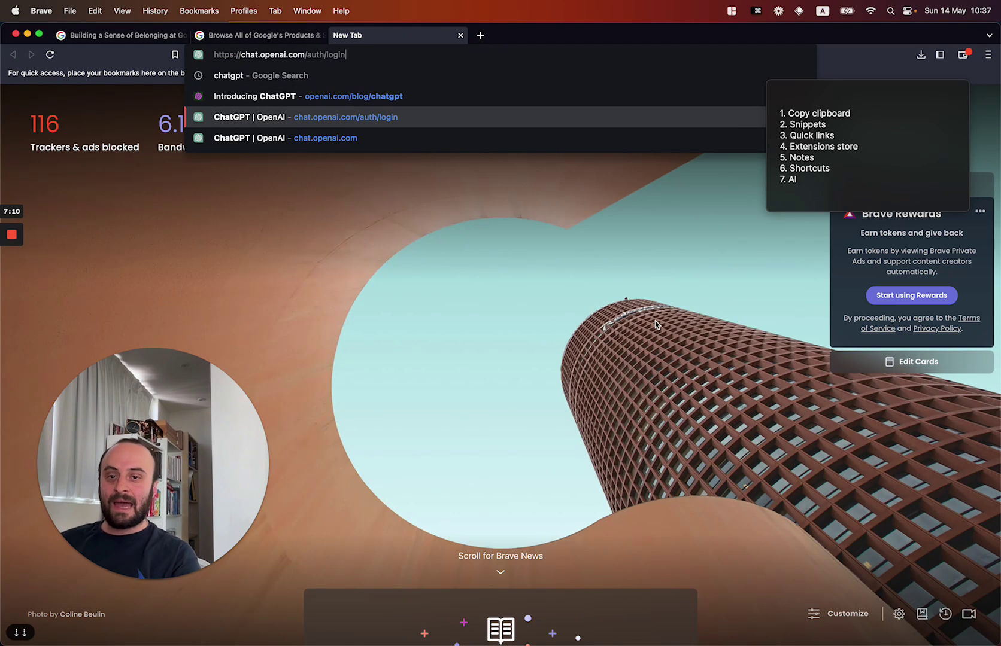
pyautogui.press('Down')
pyautogui.press('Up')
pyautogui.press('super+a')
pyautogui.press('super+c')
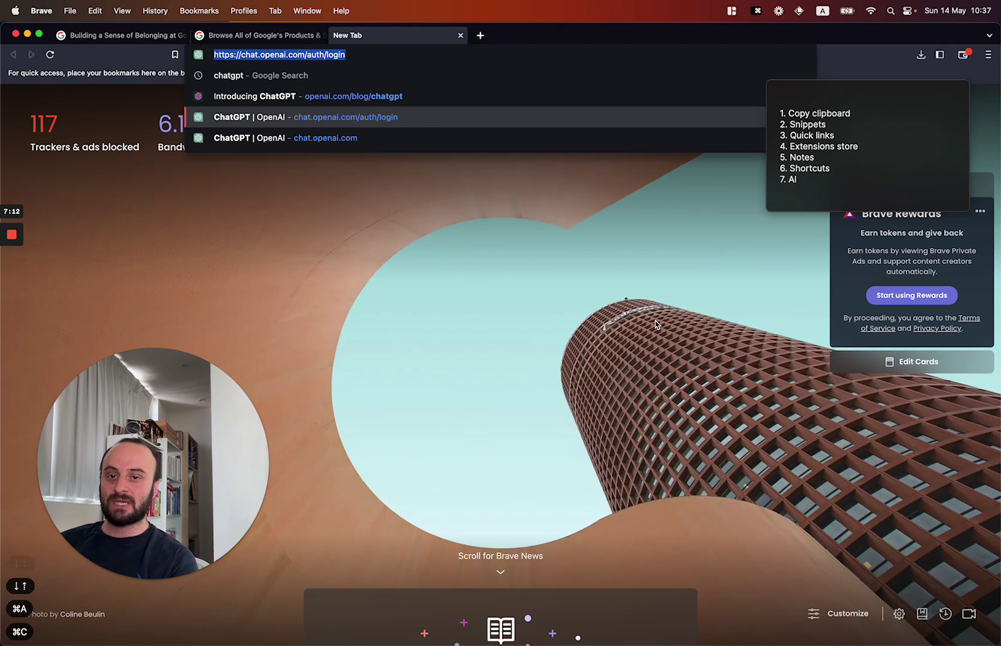
pyautogui.hotkey('alt', 'space')
pyautogui.write('crea')
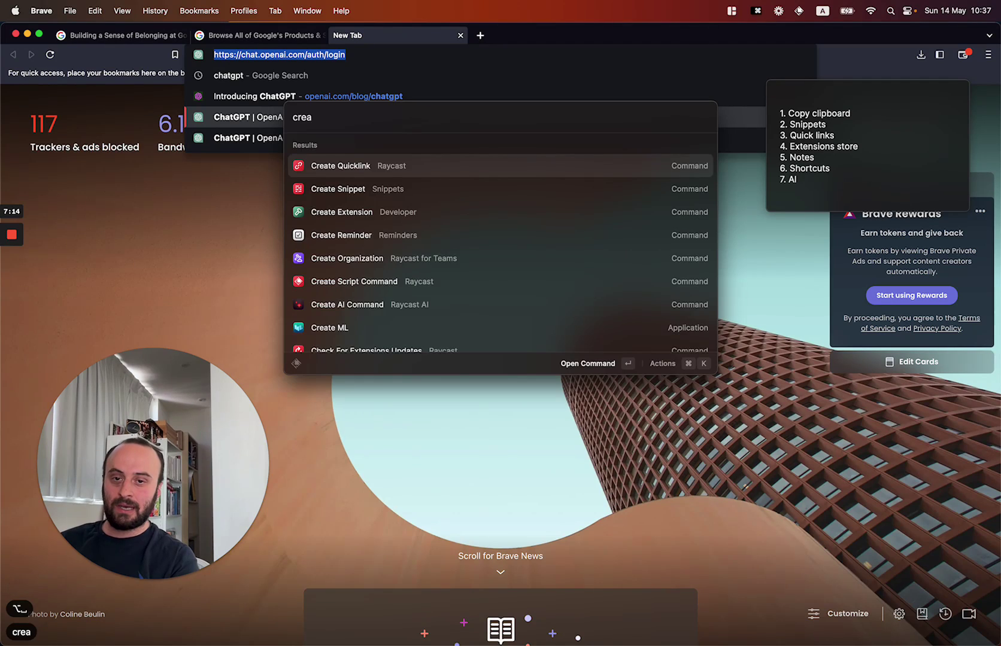
pyautogui.press('Return')
pyautogui.write('Chat GPT')
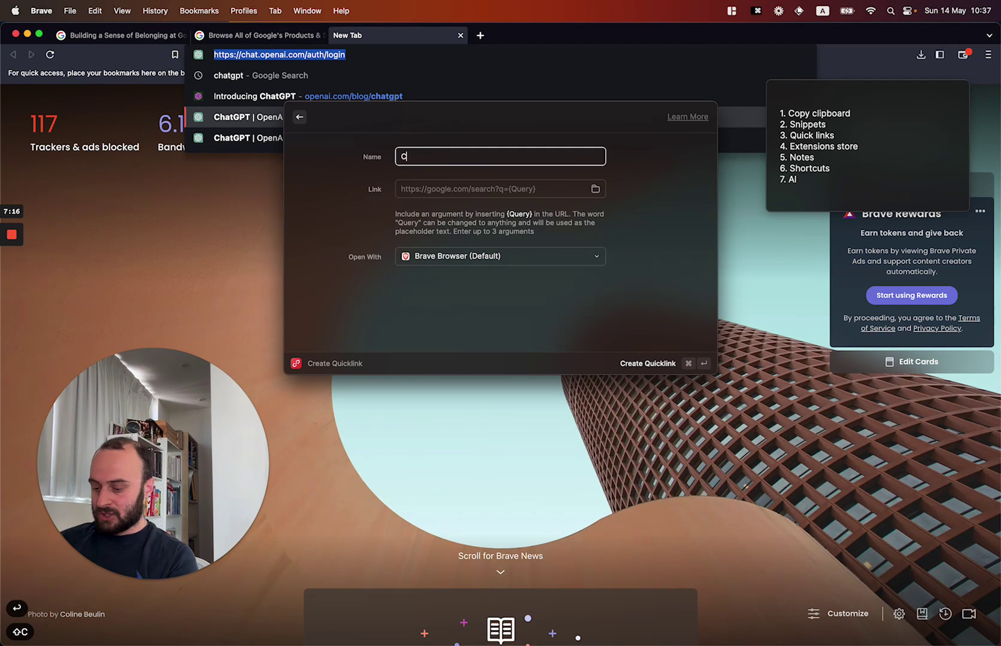
pyautogui.press('Tab')
pyautogui.press('super+v')
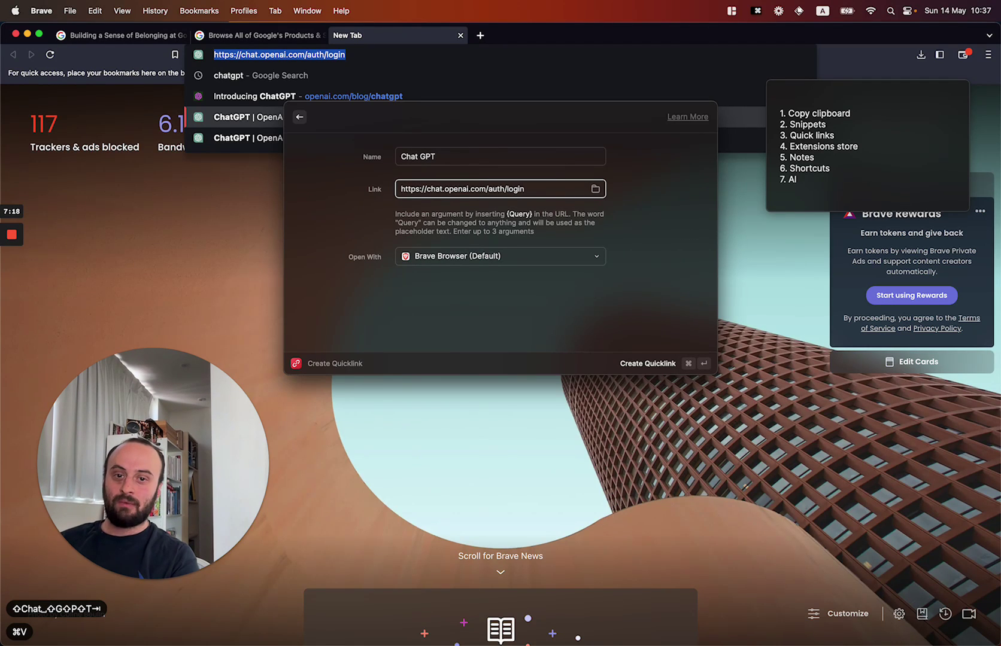
pyautogui.press('super+Return')
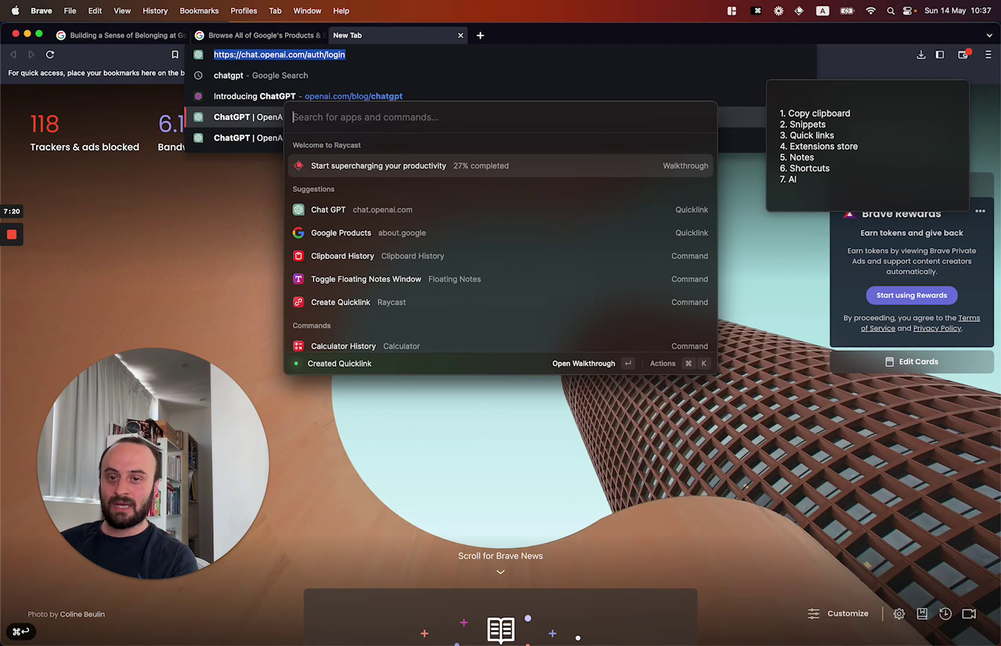
# - Open the saved quicklinks by searching "qui" and launch the Chat GPT quicklink in Brave Browser
pyautogui.write('qui')
pyautogui.press('Down')
pyautogui.press('Return')
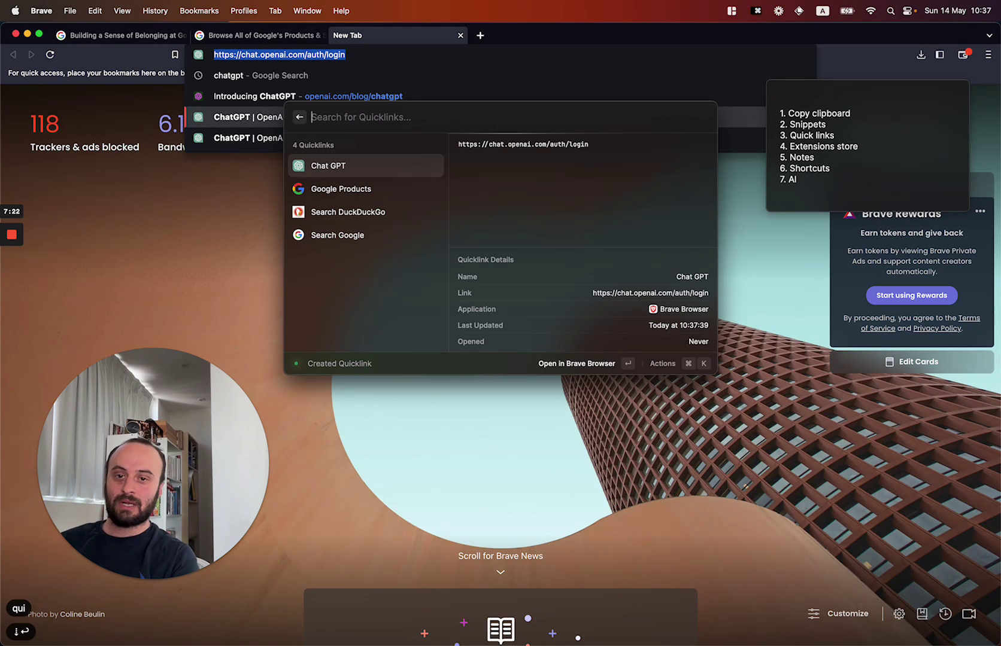
pyautogui.press('Down')
pyautogui.press('Down')
pyautogui.press('Up')
pyautogui.press('Up')
pyautogui.press('Return')
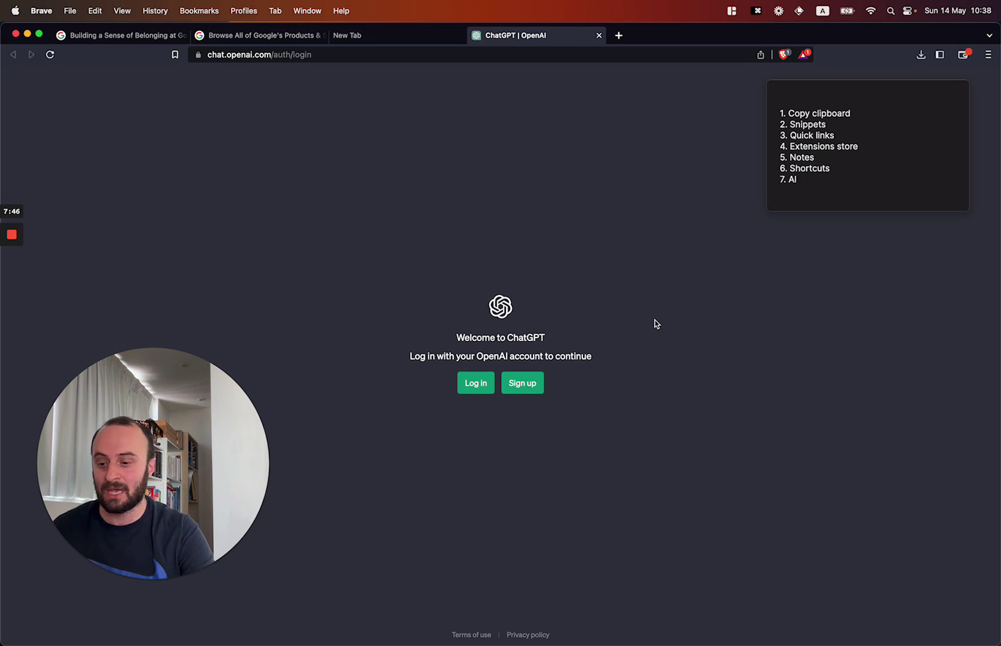
# - Reopen the Search Quicklinks command with "qui" and look through the saved quicklinks
pyautogui.hotkey('alt', 'space')
pyautogui.write('qui')
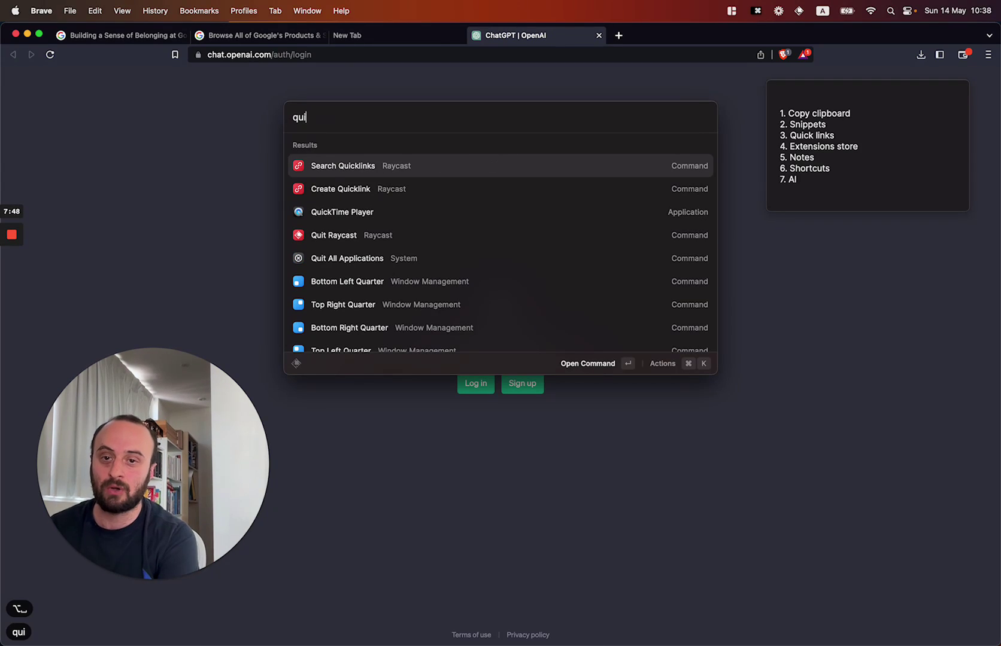
pyautogui.press('Return')
pyautogui.press('Down')
pyautogui.press('Down')
pyautogui.press('Down')
pyautogui.press('Up')
pyautogui.press('Up')
pyautogui.press('Up')
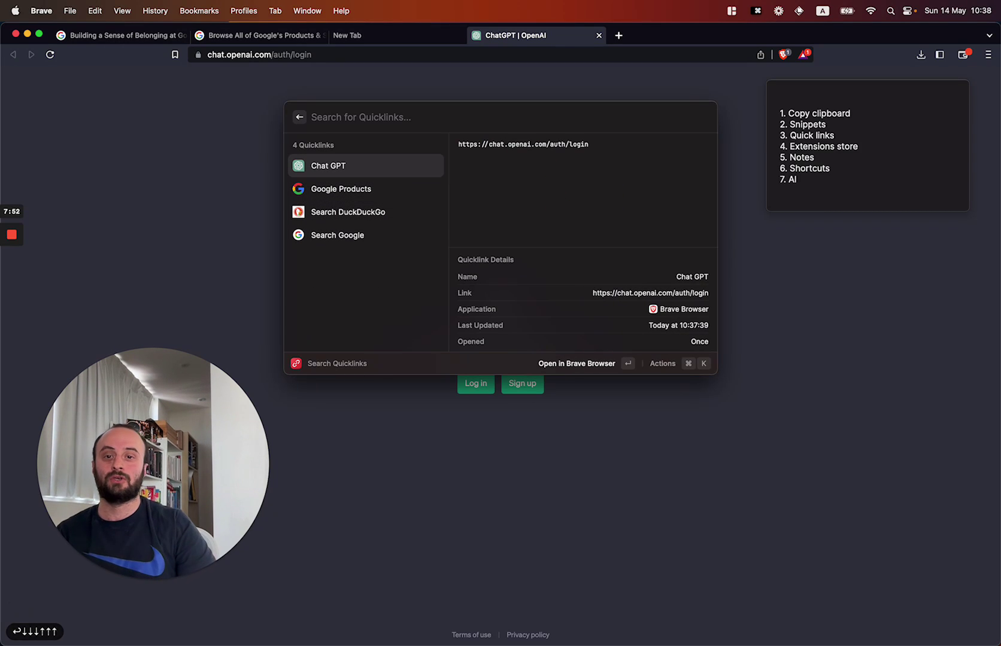
pyautogui.press('Escape')
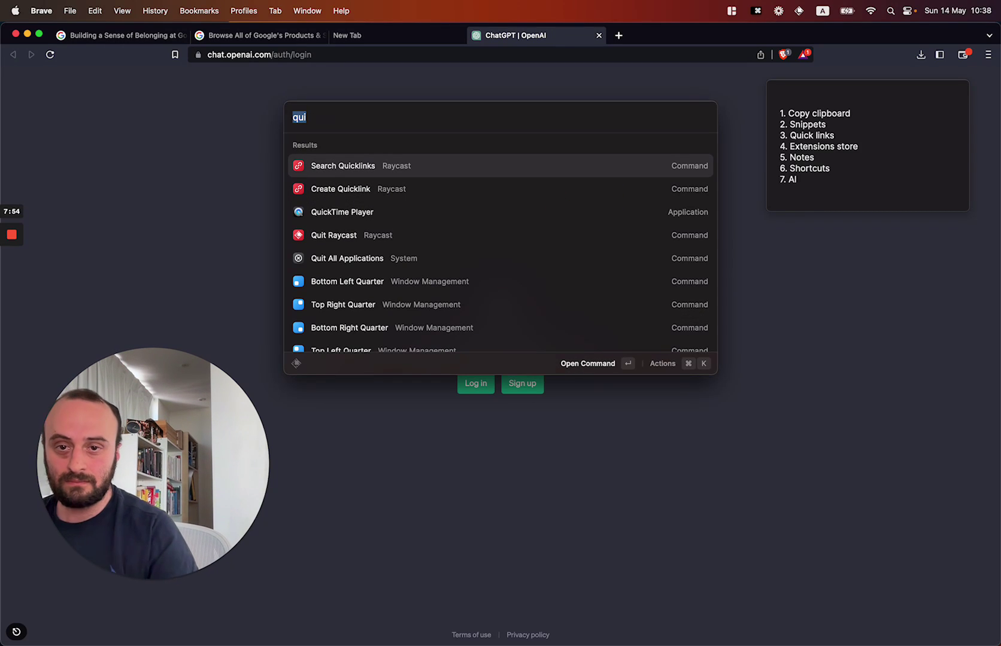
# - Find the Raycast Store command with "store" and continue past its welcome page to the extension list
pyautogui.write('ex')
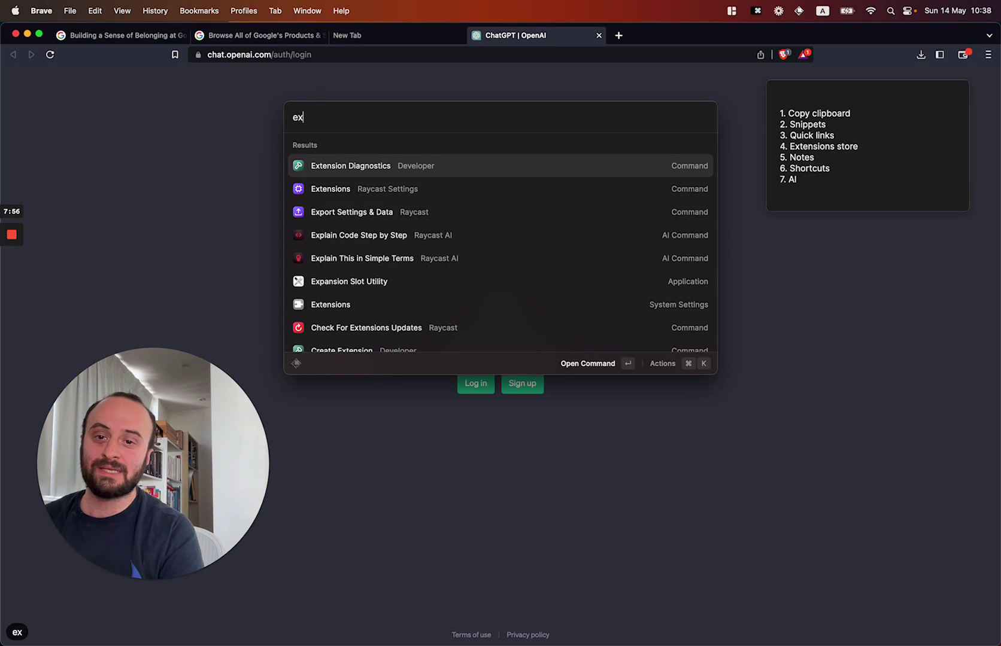
pyautogui.write('tens')
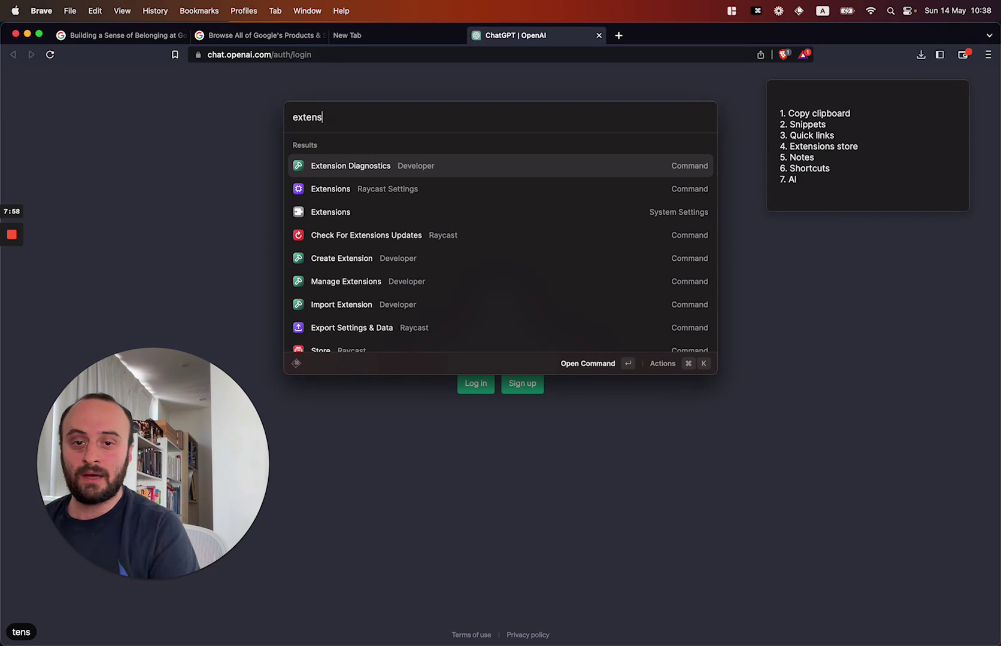
pyautogui.press('super+BackSpace')
pyautogui.write('store')
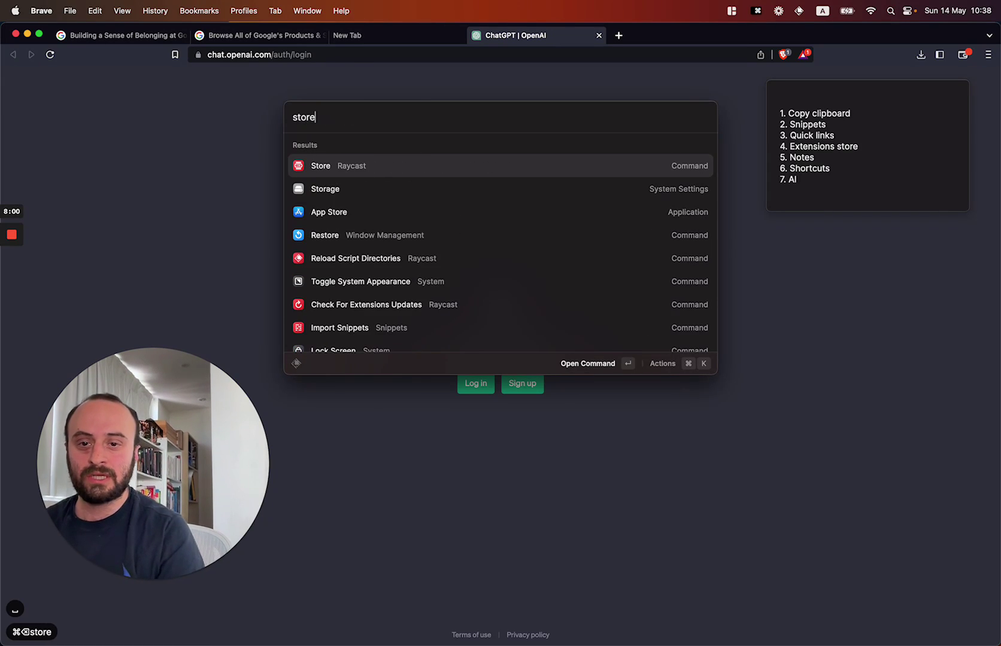
pyautogui.press('Return')
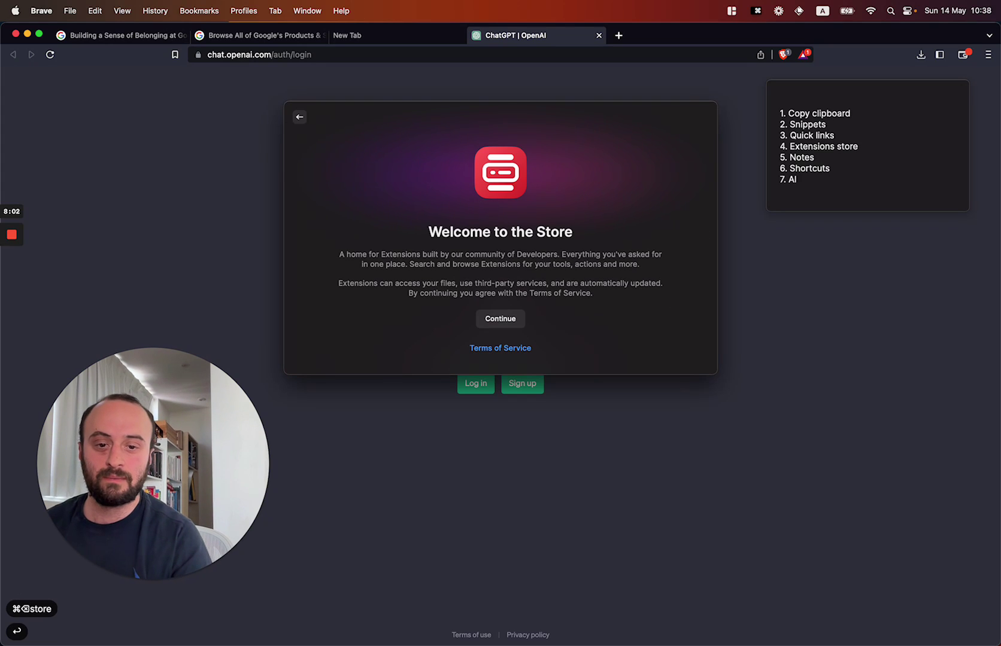
pyautogui.click(502, 319)
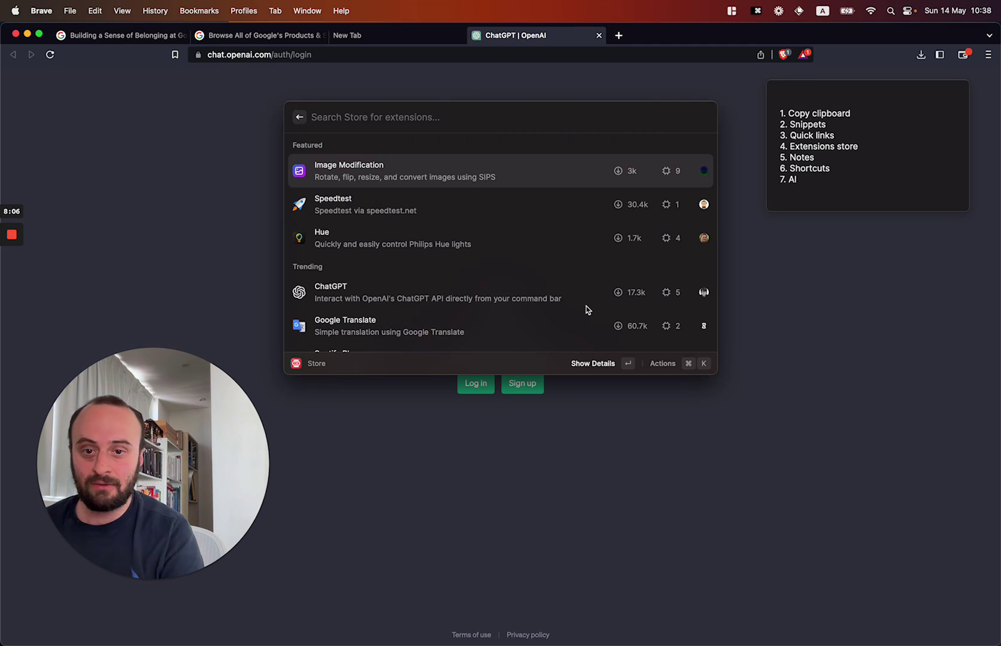
# - Look through the featured and trending extensions in the Store
pyautogui.press('Down')
pyautogui.press('Down')
pyautogui.press('Down')
pyautogui.press('Down')
pyautogui.press('Down')
pyautogui.press('Up')
pyautogui.press('Up')
pyautogui.press('Down')
pyautogui.press('Down')
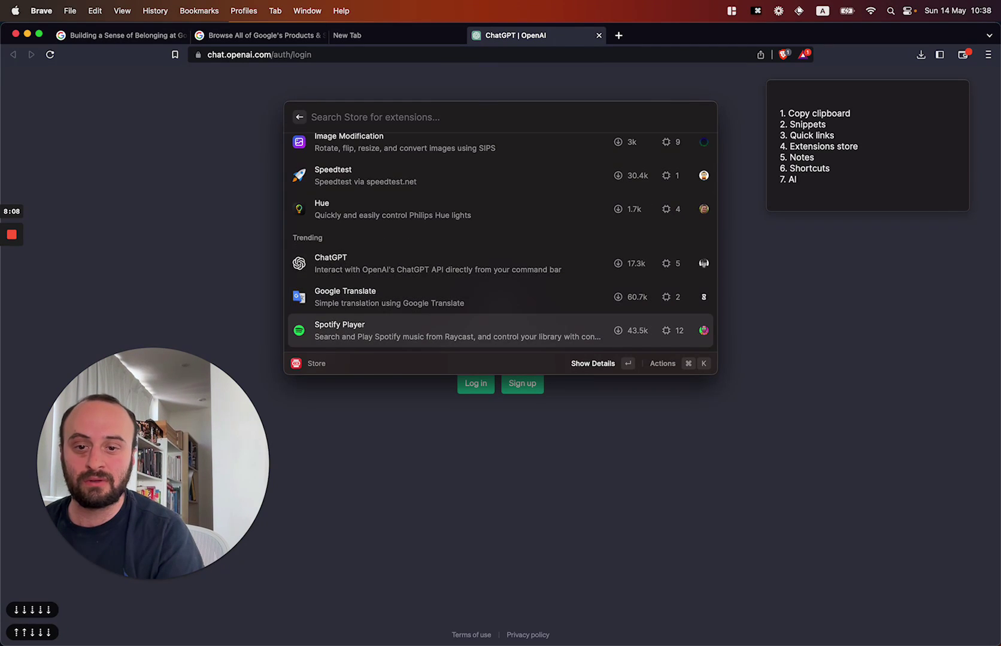
pyautogui.press('Down')
pyautogui.press('Down')
pyautogui.press('Up')
pyautogui.press('Up')
pyautogui.press('Up')
pyautogui.press('Up')
pyautogui.press('Up')
pyautogui.press('Up')
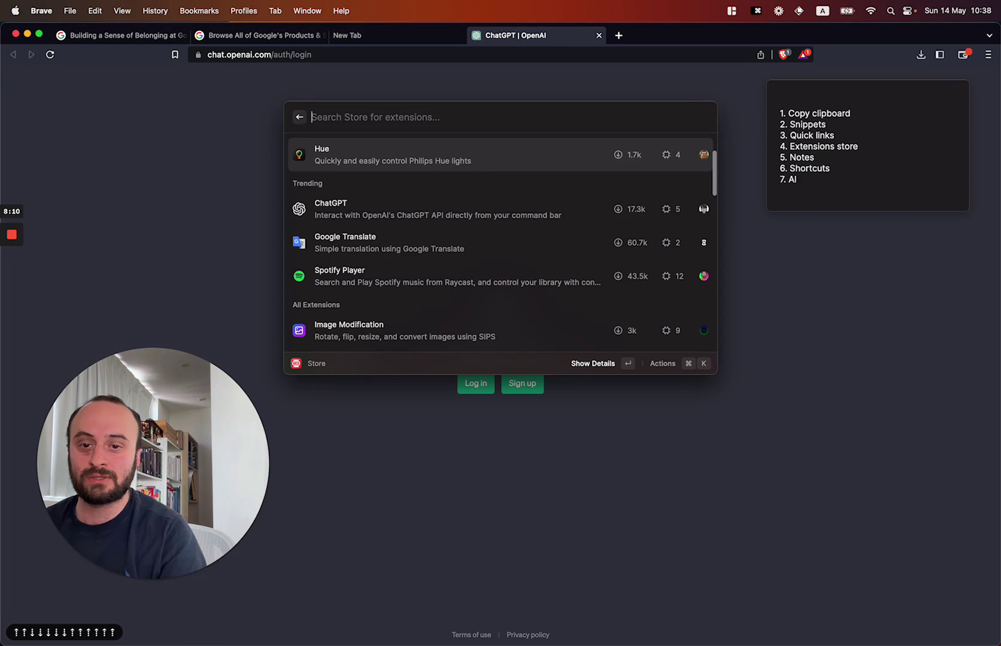
# - Browse the beginning of the All Extensions list, from Image Modification to Google Search
pyautogui.press('Down')
pyautogui.press('Down')
pyautogui.press('Down')
pyautogui.press('Down')
pyautogui.press('Down')
pyautogui.press('Down')
pyautogui.press('Down')
pyautogui.press('Down')
pyautogui.press('Down')
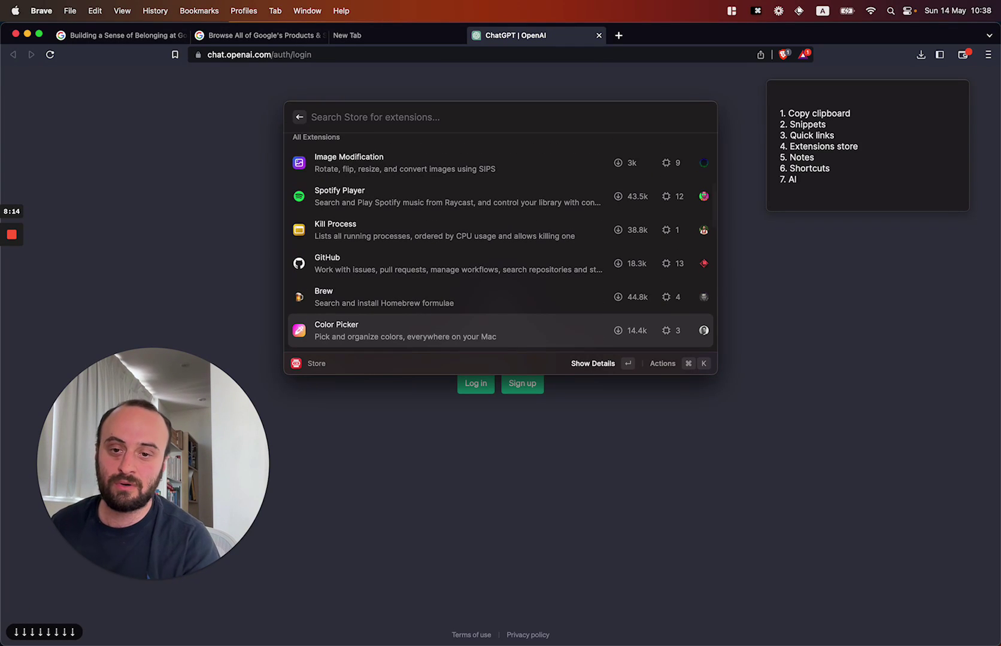
pyautogui.press('Down')
pyautogui.press('Down')
pyautogui.press('Up')
pyautogui.press('Up')
pyautogui.press('Up')
pyautogui.press('Up')
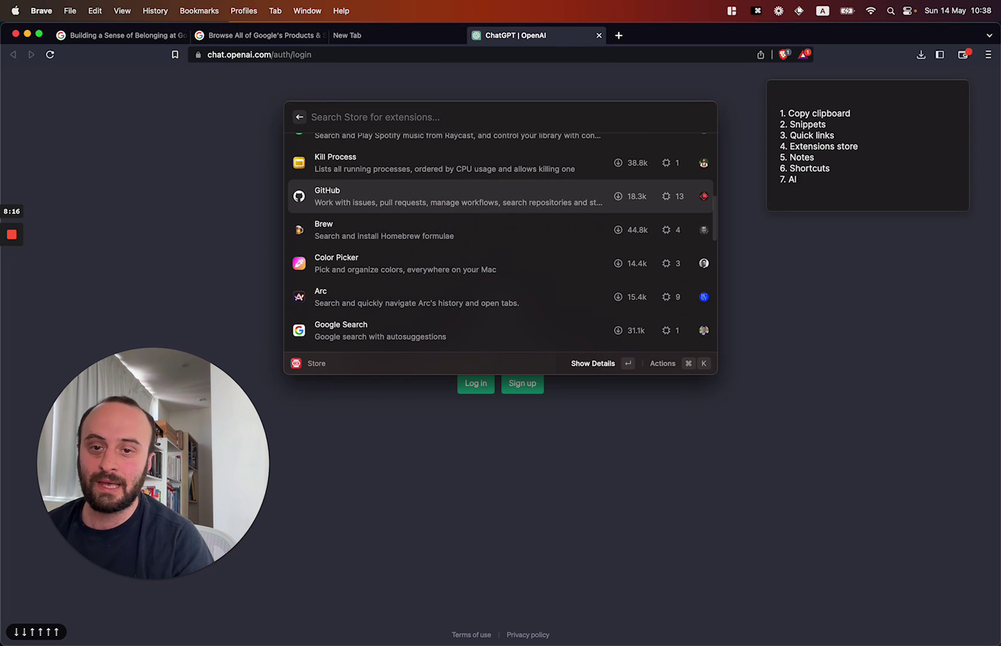
pyautogui.press('Down')
pyautogui.press('Down')
pyautogui.press('Up')
pyautogui.press('Up')
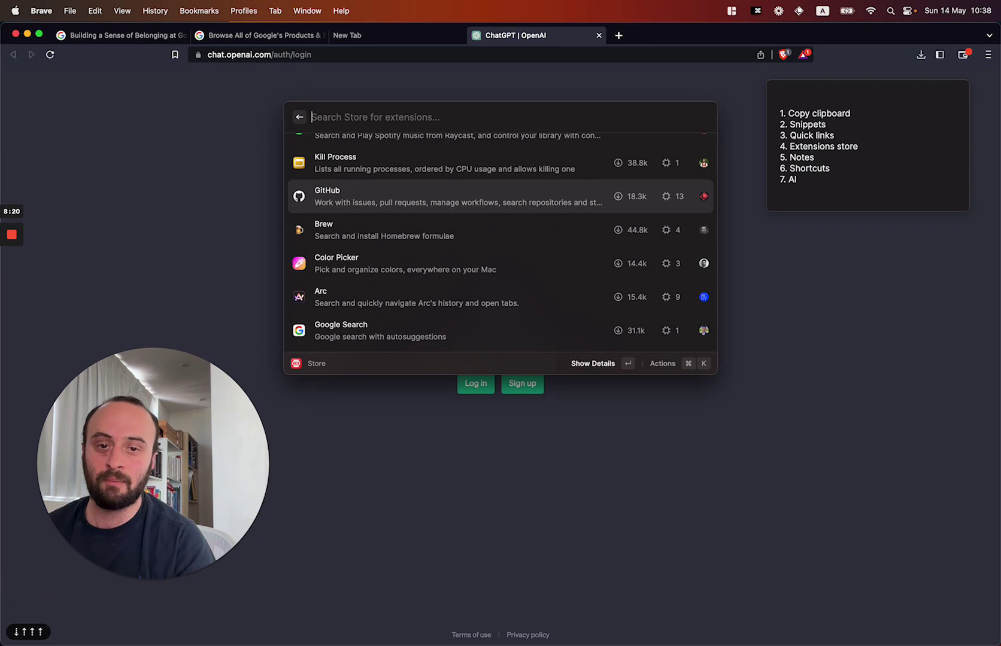
# - Browse further down the All Extensions list, from Color Picker to OpenAI GPT
pyautogui.press('Down')
pyautogui.press('Down')
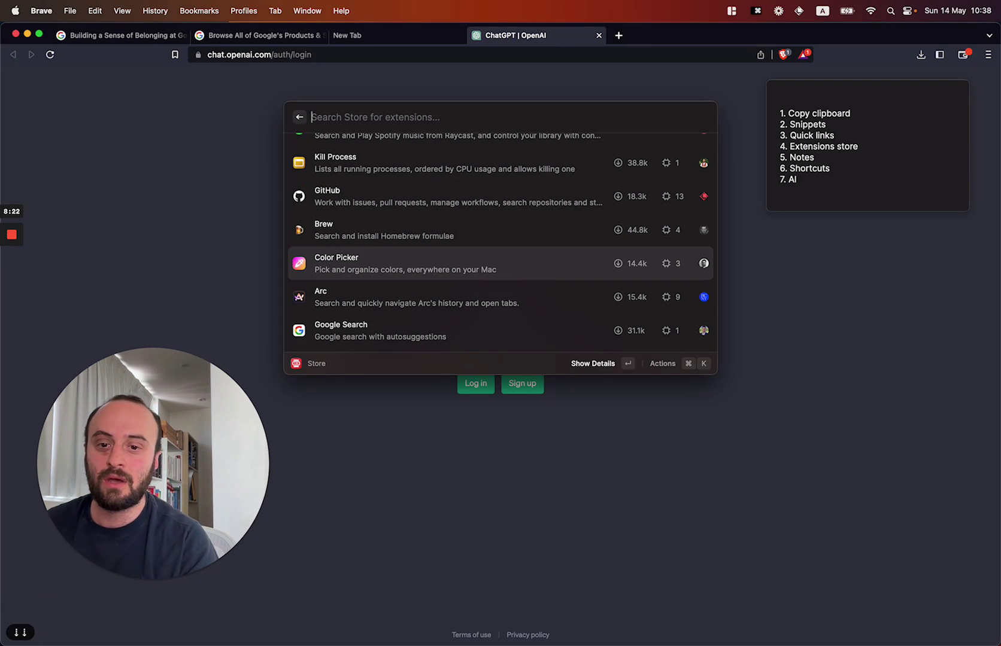
pyautogui.press('Down')
pyautogui.press('Down')
pyautogui.press('Down')
pyautogui.press('Down')
pyautogui.press('Down')
pyautogui.press('Down')
pyautogui.press('Up')
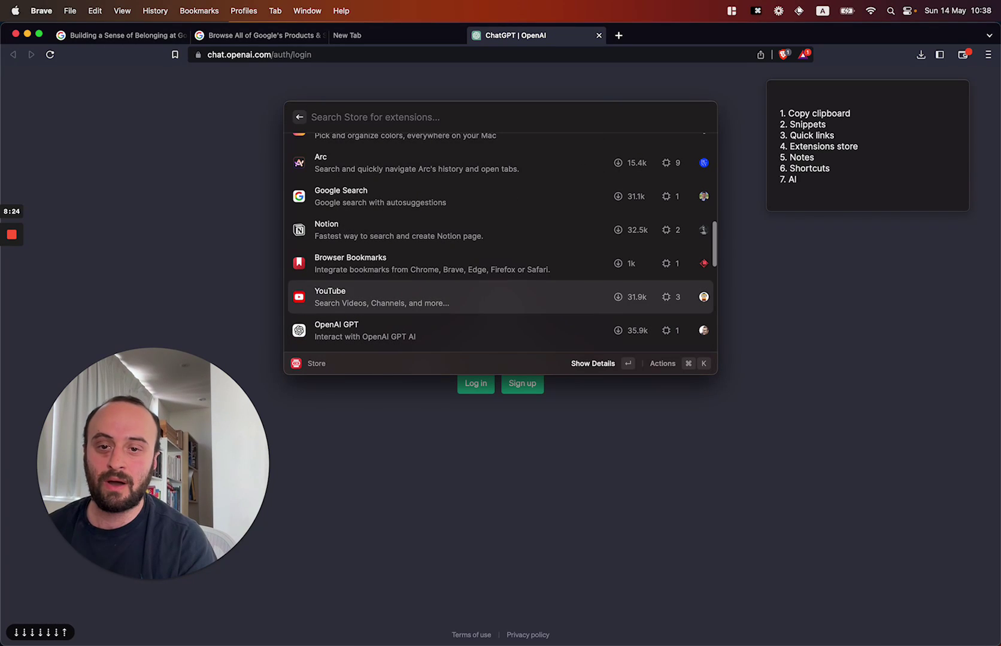
pyautogui.press('Up')
pyautogui.press('Up')
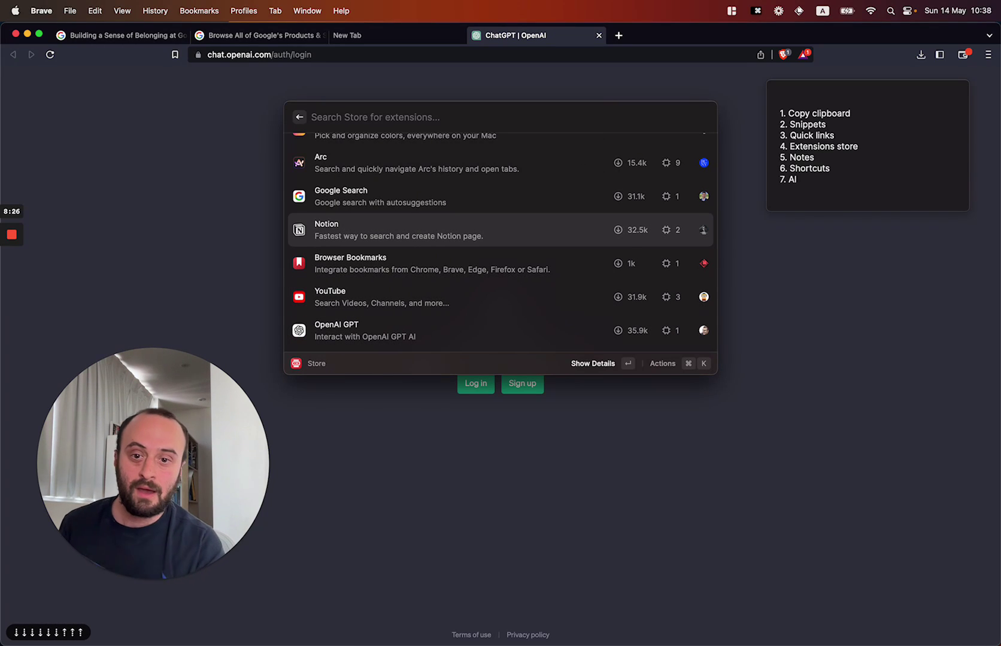
# - Browse the next extensions in the All Extensions list, from Visual Studio Code to CleanShot X
pyautogui.press('Down')
pyautogui.press('Down')
pyautogui.press('Down')
pyautogui.press('Down')
pyautogui.press('Down')
pyautogui.press('Down')
pyautogui.press('Down')
pyautogui.press('Down')
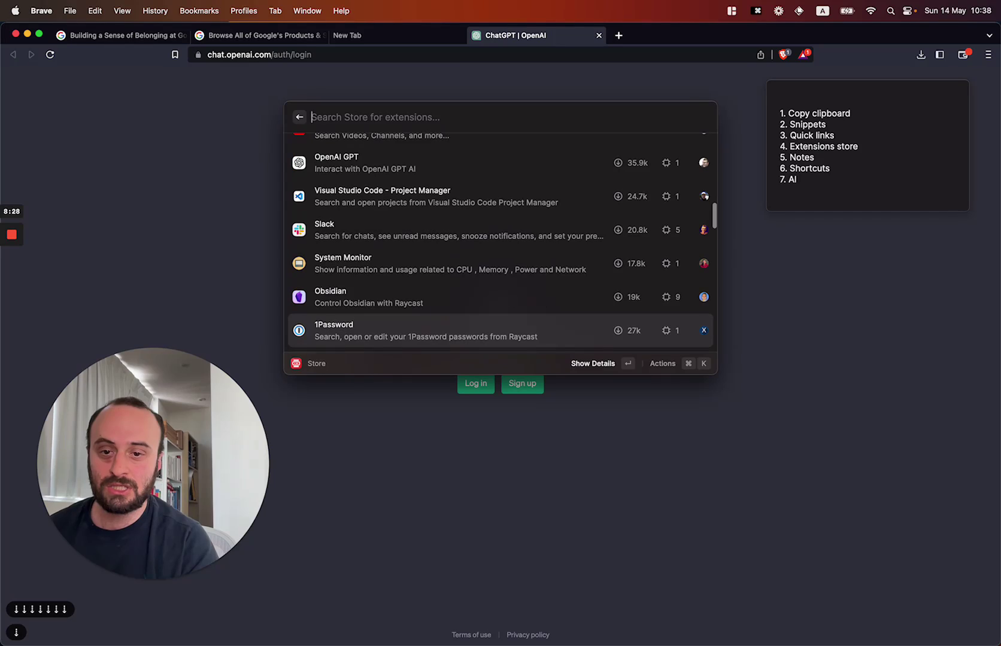
pyautogui.press('Up')
pyautogui.press('Up')
pyautogui.press('Down')
pyautogui.press('Down')
pyautogui.press('Down')
pyautogui.press('Down')
pyautogui.press('Down')
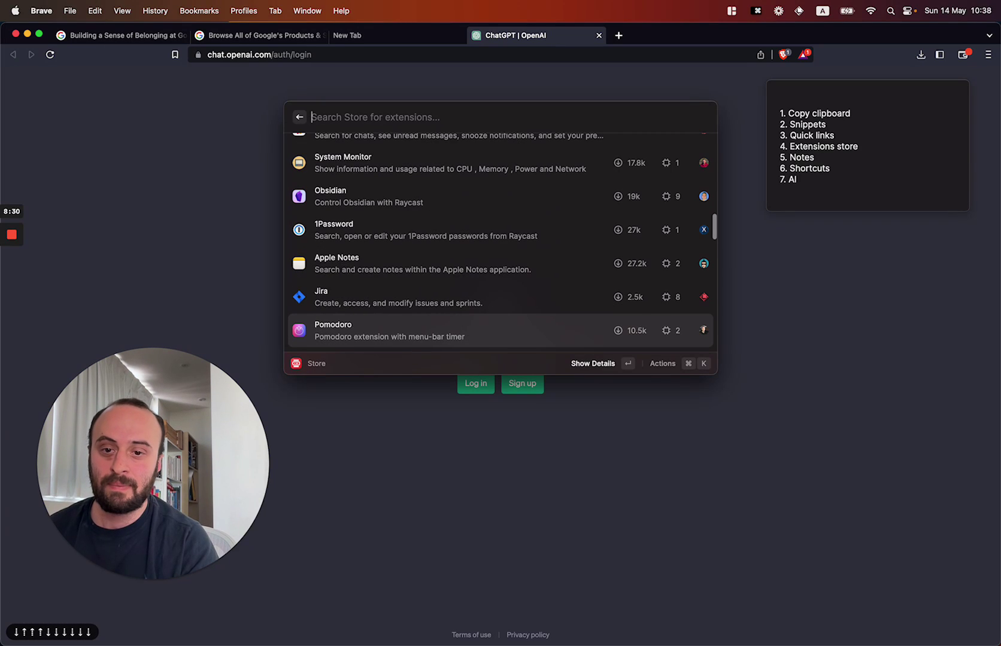
pyautogui.press('Down')
pyautogui.press('Down')
pyautogui.press('Down')
# - Open the Pomodoro extension's details, review its description and commands, and install it
pyautogui.press('Up')
pyautogui.press('Up')
pyautogui.press('Up')
pyautogui.press('Up')
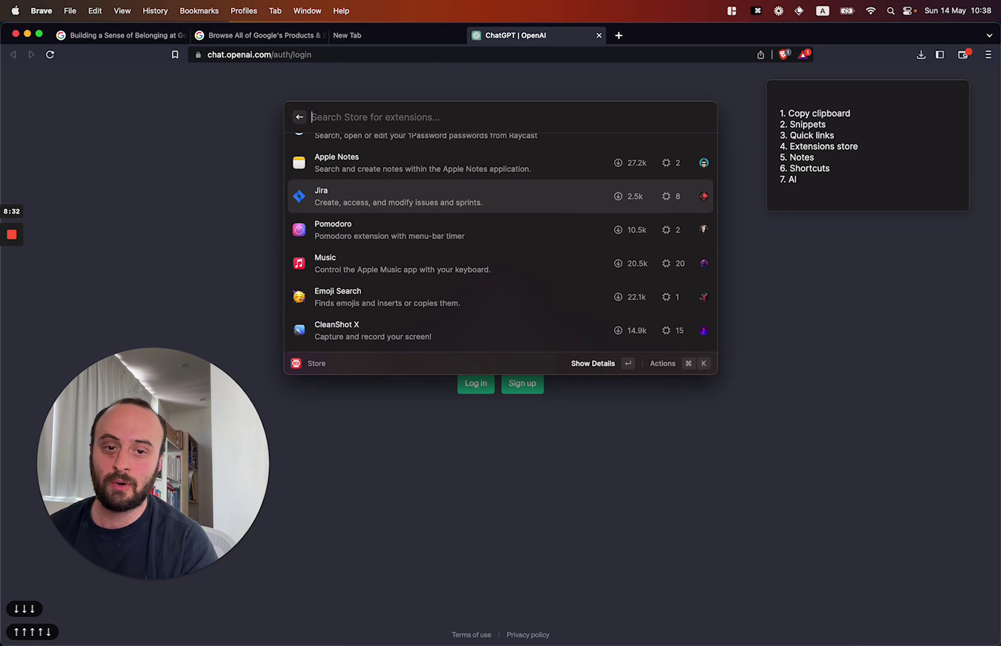
pyautogui.press('Down')
pyautogui.press('Return')
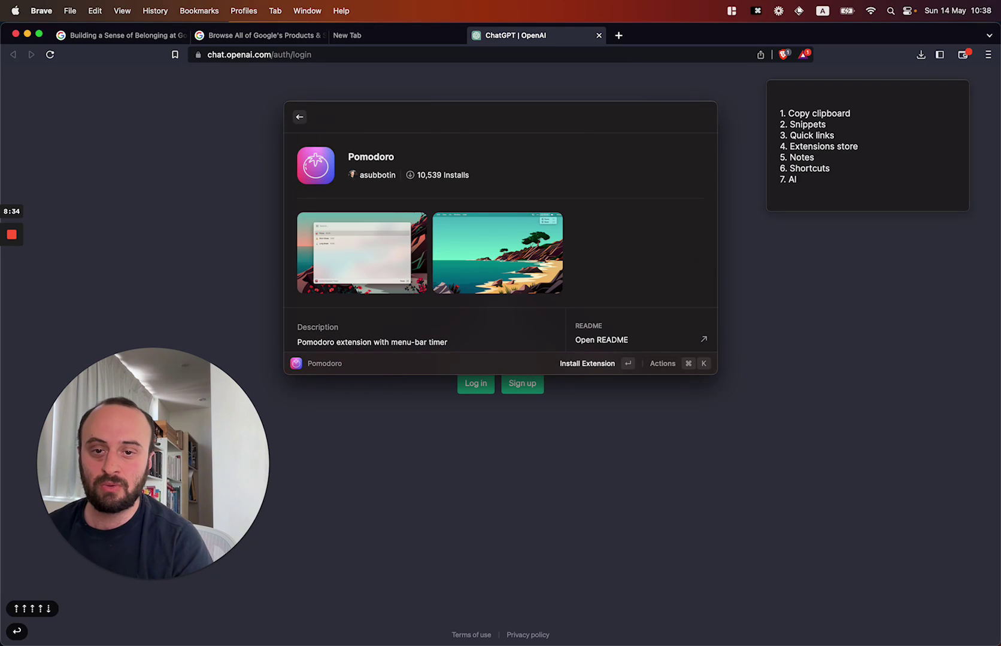
pyautogui.scroll(-5, 539, 247)
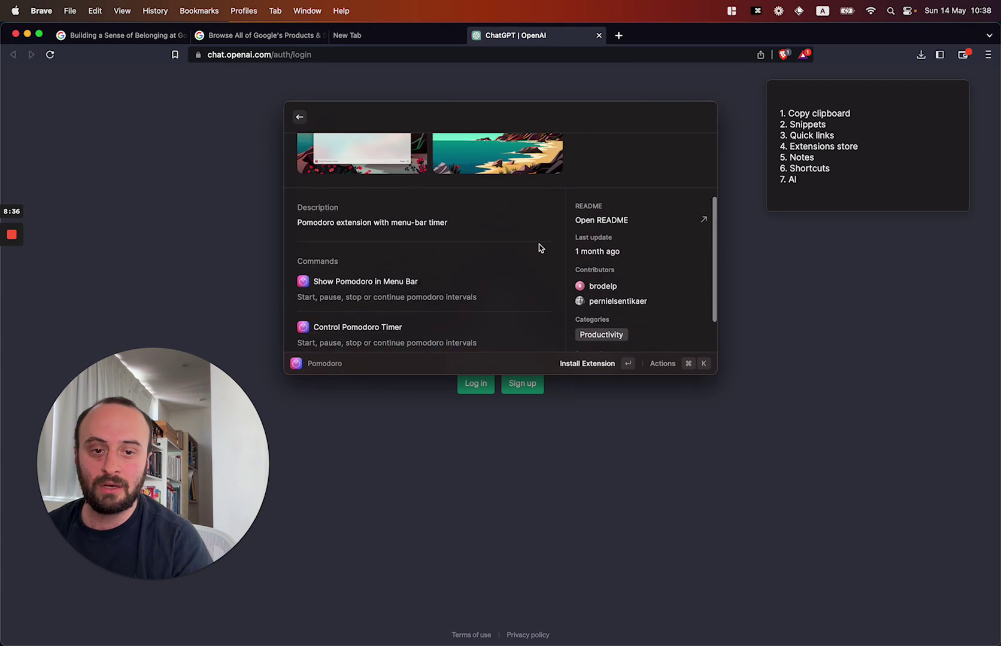
pyautogui.scroll(5, 539, 245)
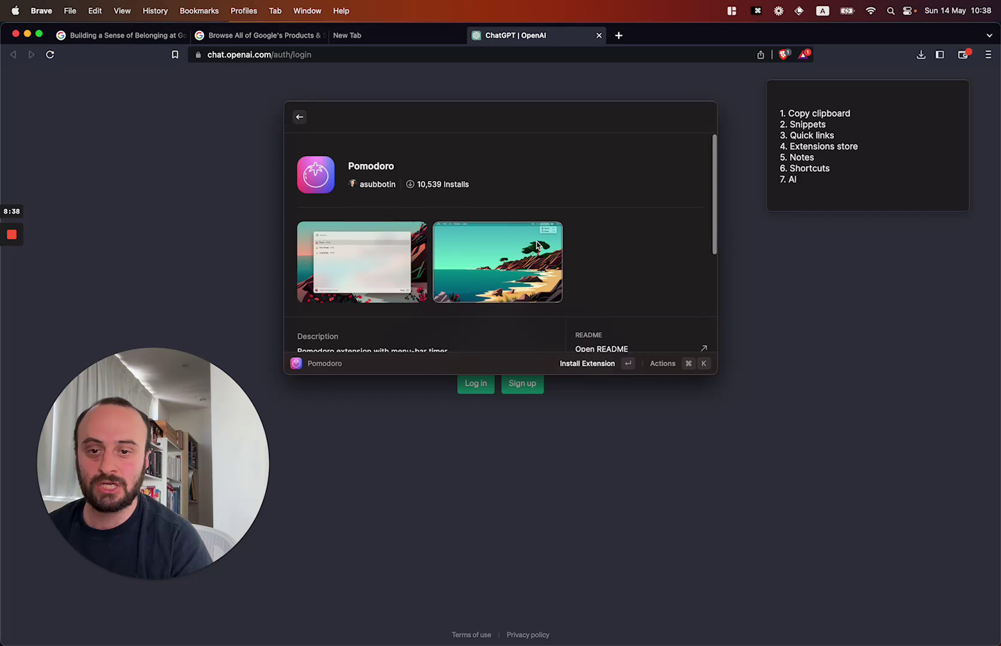
pyautogui.press('super+Return')
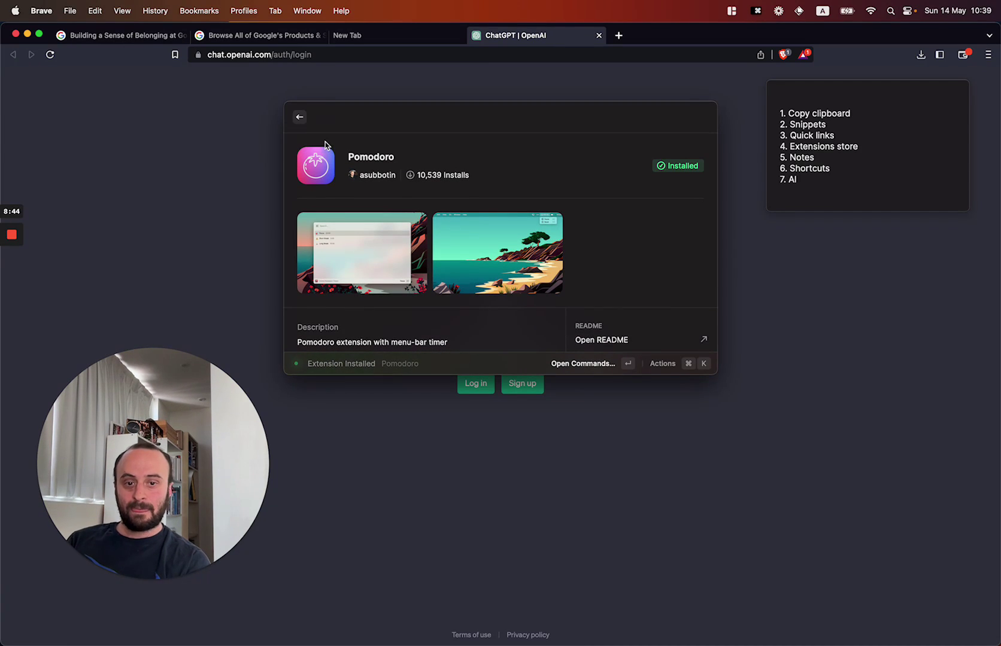
# - Activate Show Pomodoro in Menu Bar, found with "pomod", accepting 25:00 focus, 5:00 short break and 20:00 long break, and check its timer menu
pyautogui.click(299, 117)
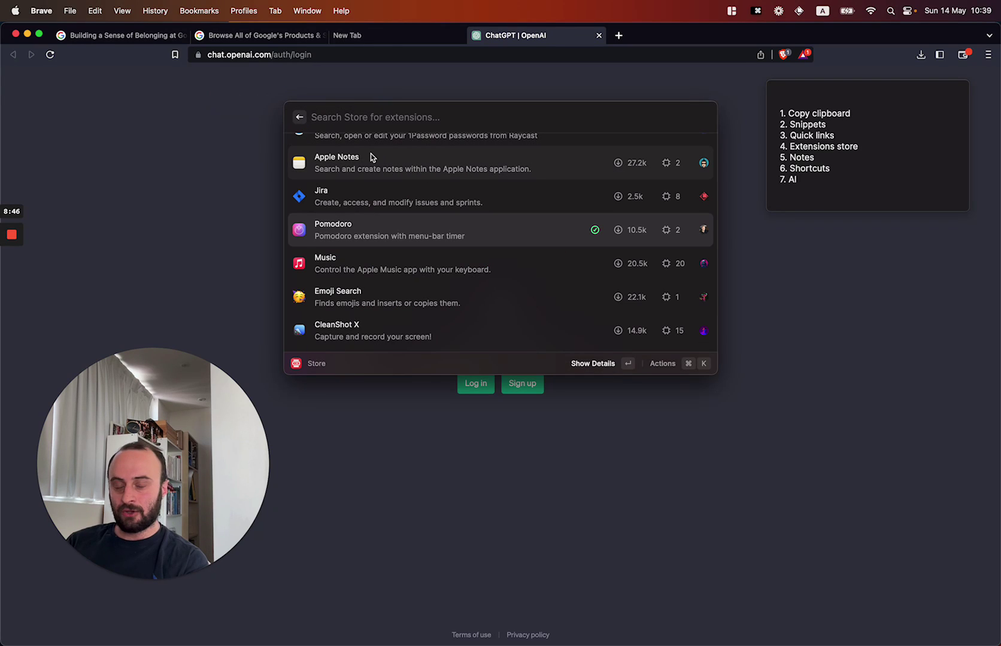
pyautogui.press('Escape')
pyautogui.write('pomod')
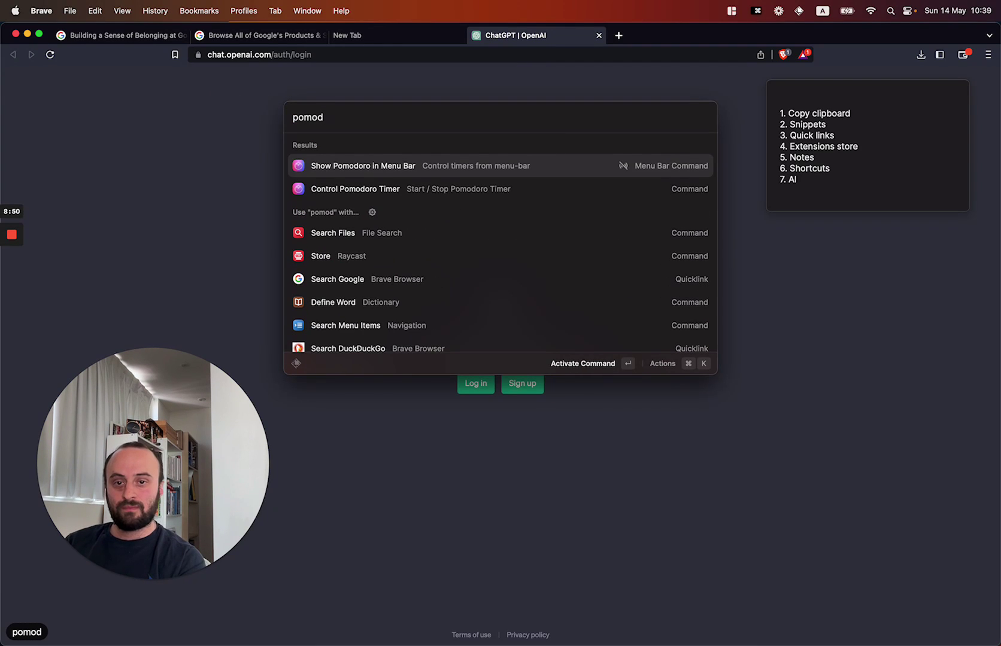
pyautogui.press('Return')
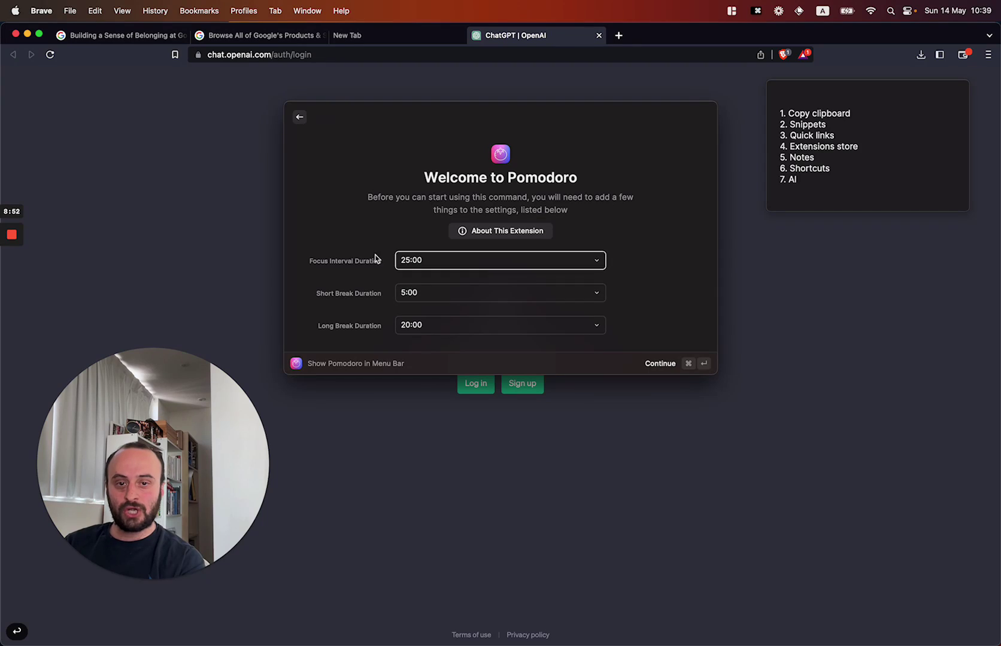
pyautogui.press('super+Return')
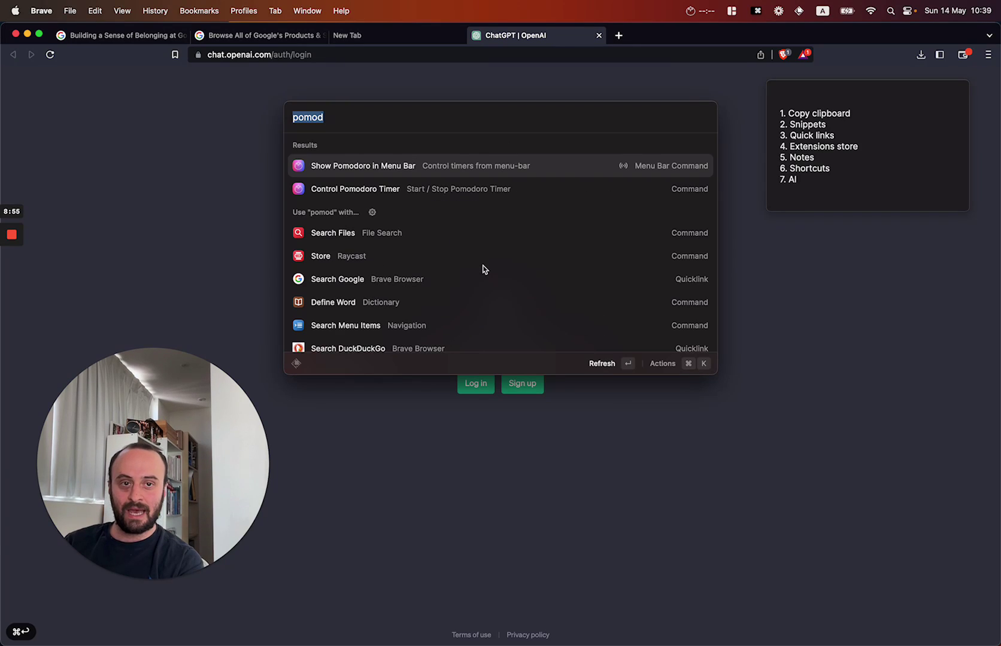
pyautogui.click(700, 12)
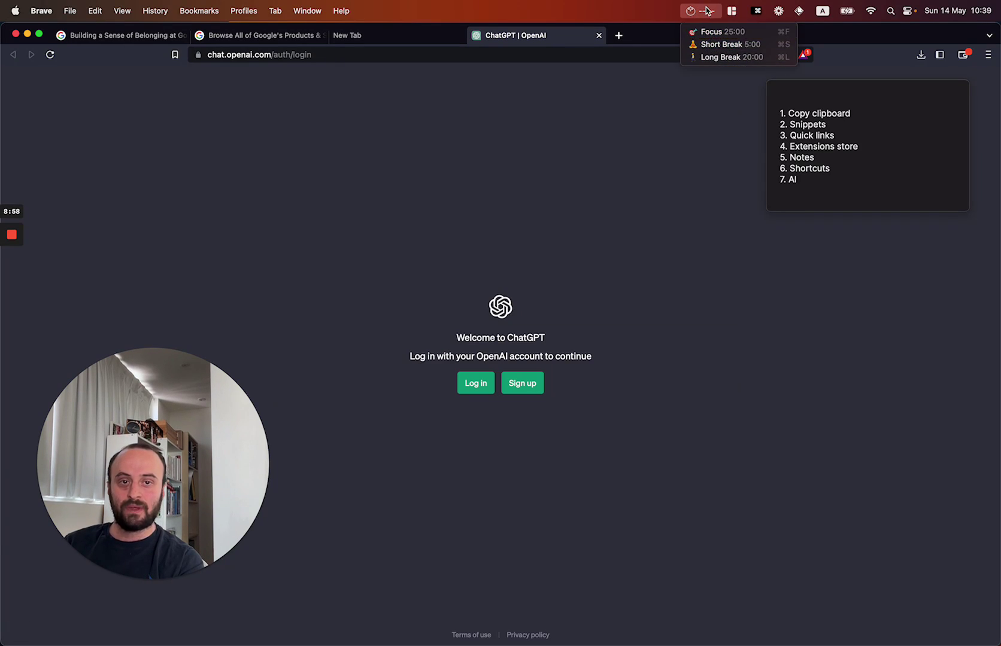
pyautogui.click(628, 122)
# - Find the Control Pomodoro Timer command with "pom" and start the 25:00 Focus timer
pyautogui.hotkey('alt', 'space')
pyautogui.write('pom')
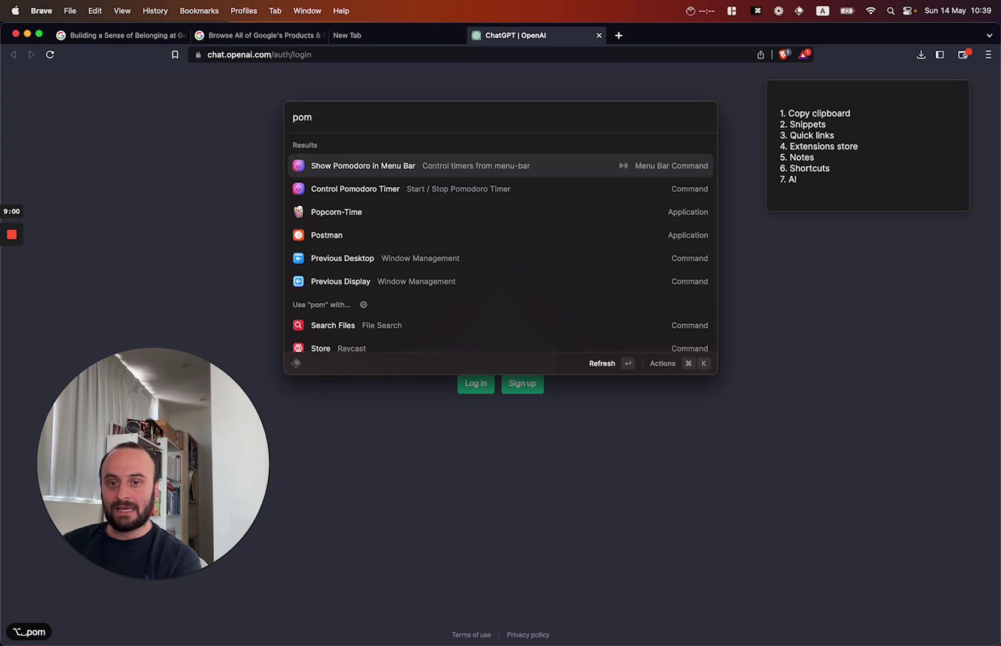
pyautogui.press('Down')
pyautogui.press('Return')
pyautogui.press('Down')
pyautogui.press('Down')
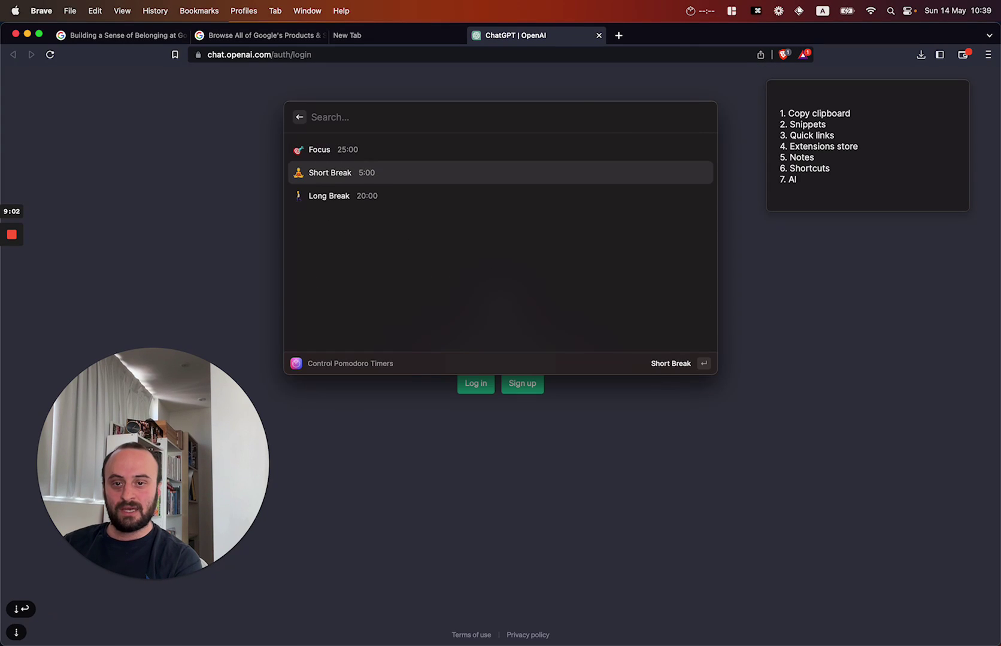
pyautogui.press('Up')
pyautogui.press('Up')
pyautogui.press('Return')
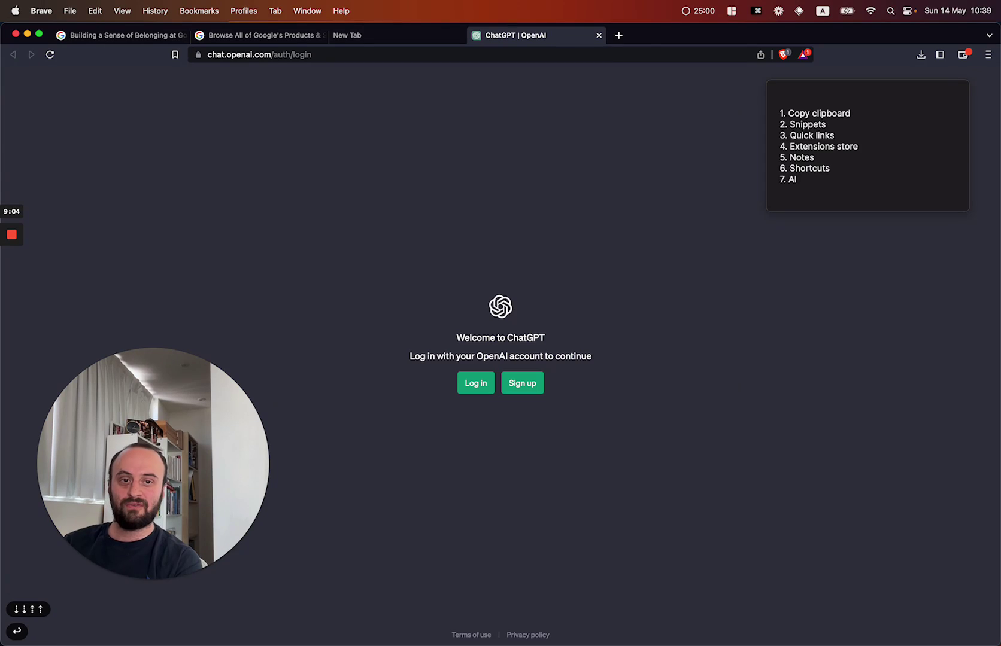
# - View the running Pomodoro timer's menu bar options, close them and reopen the launcher
pyautogui.click(705, 12)
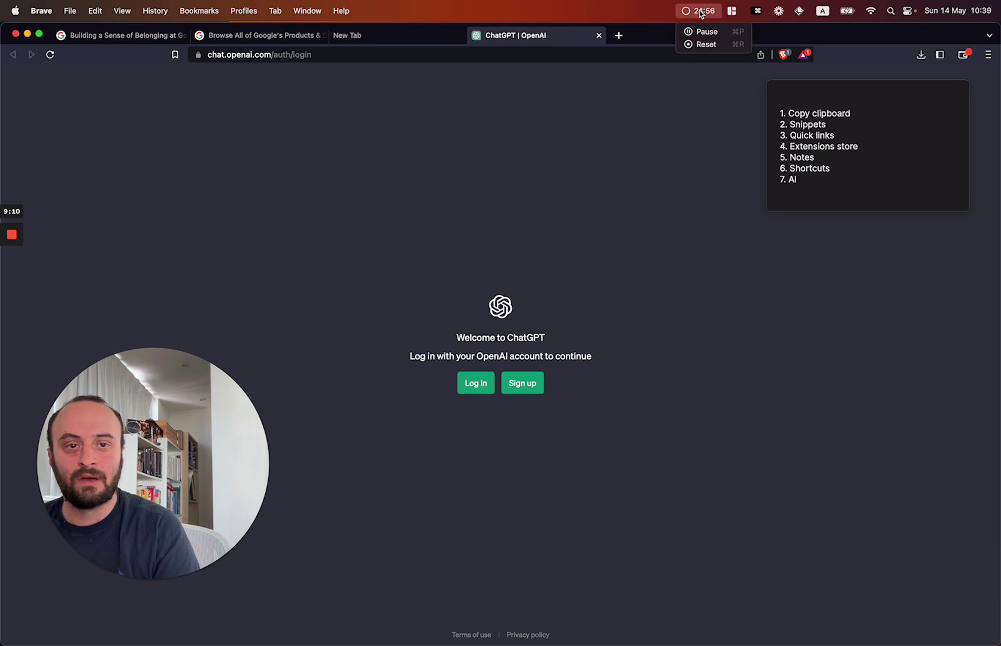
pyautogui.click(700, 13)
pyautogui.hotkey('alt', 'space')
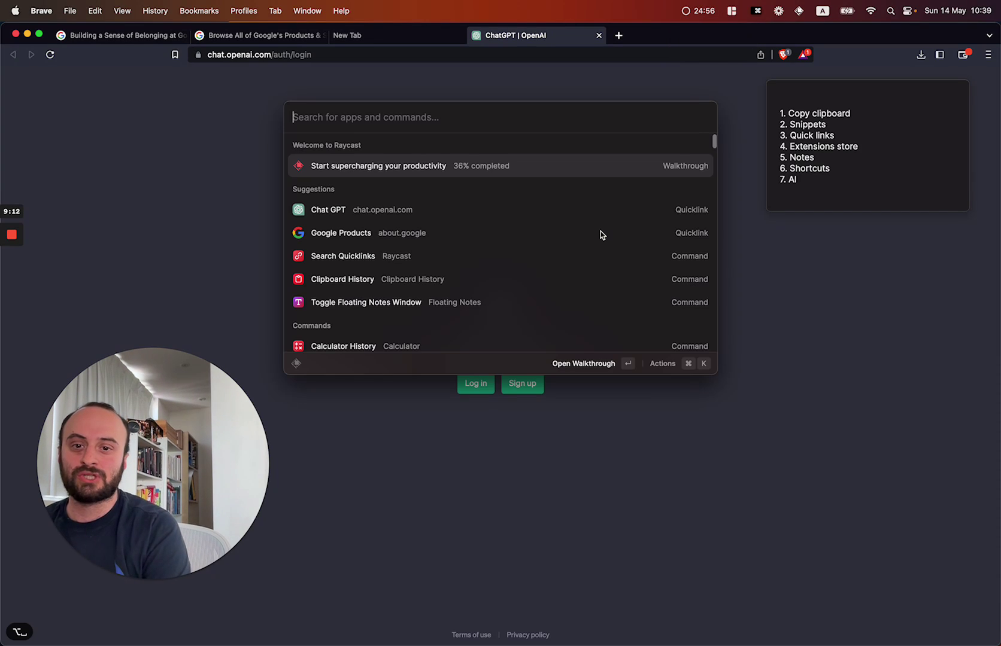
pyautogui.press('Down')
pyautogui.press('Down')
pyautogui.press('Down')
pyautogui.press('Down')
pyautogui.press('Down')
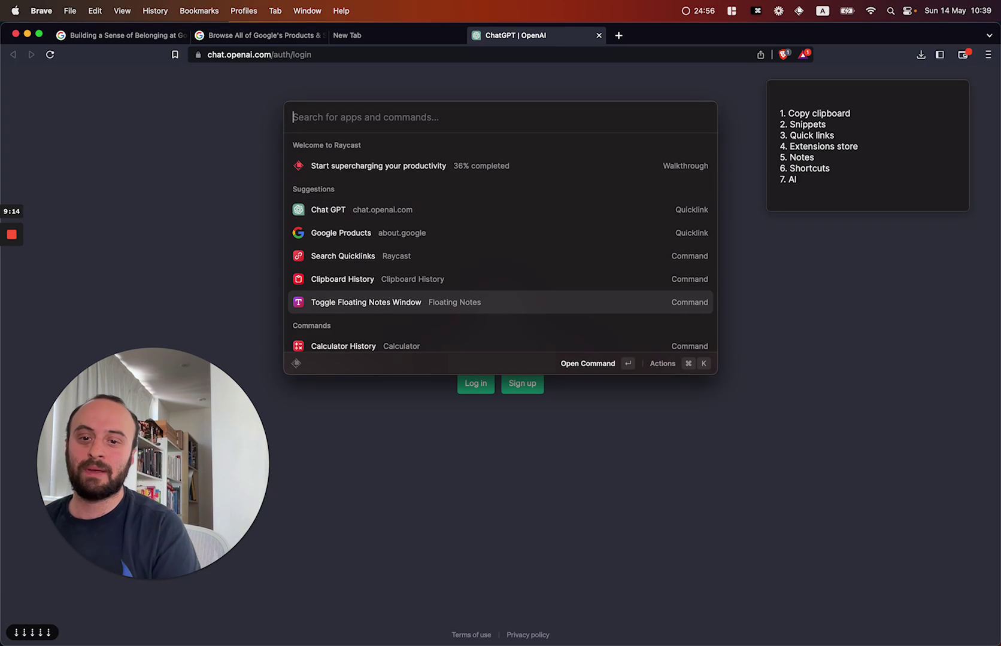
pyautogui.press('Down')
pyautogui.press('Down')
pyautogui.press('Down')
pyautogui.press('Down')
pyautogui.press('Up')
pyautogui.press('Up')
pyautogui.press('Up')
pyautogui.press('Up')
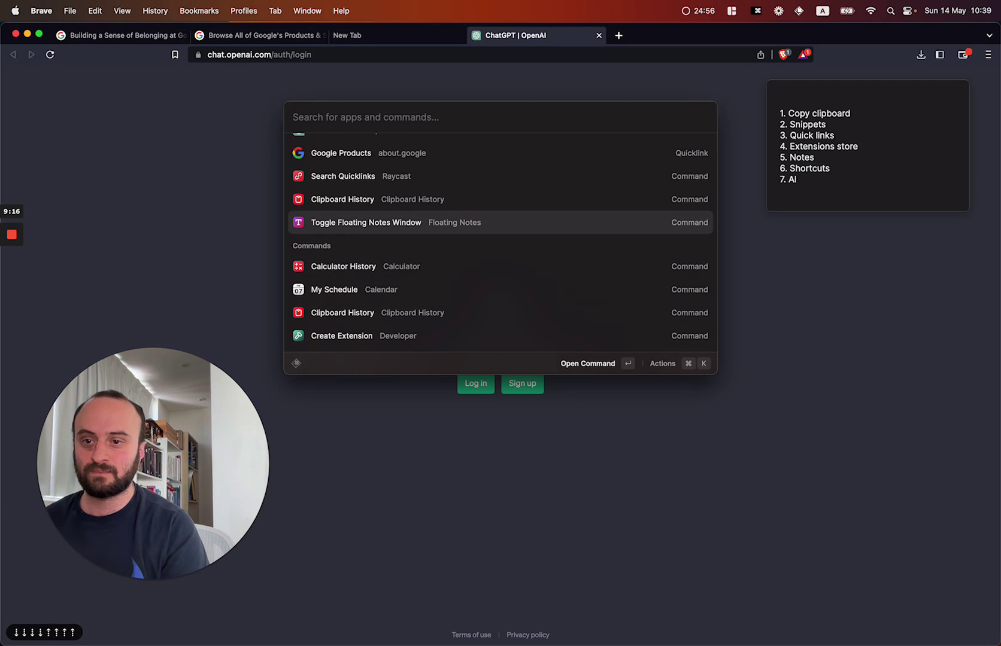
pyautogui.press('Escape')
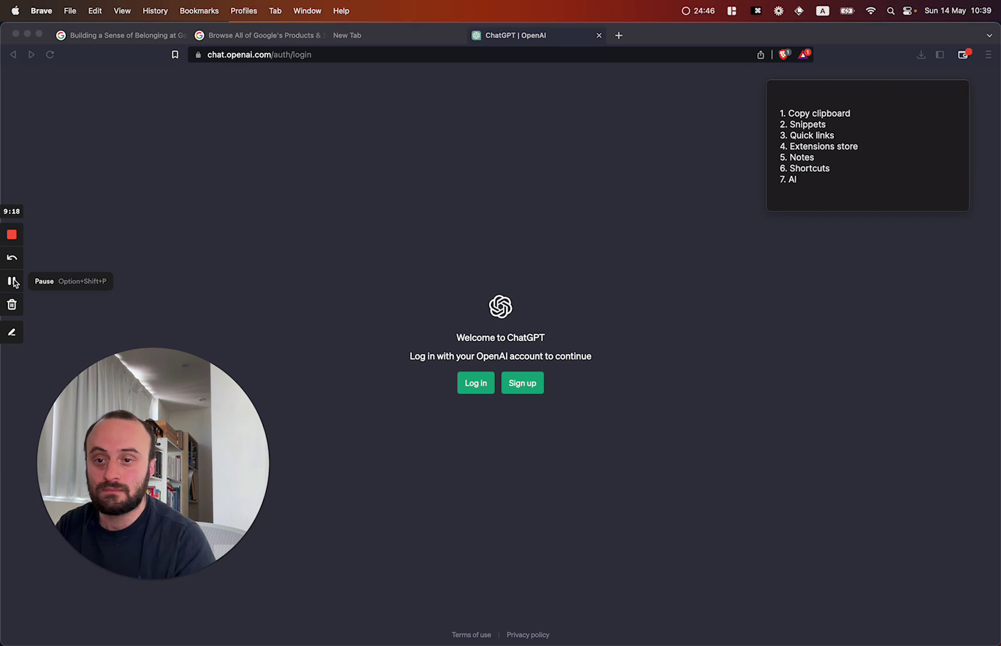
# - Reopen the launcher and open the extensions Store, found with "store"
pyautogui.hotkey('alt', 'space')
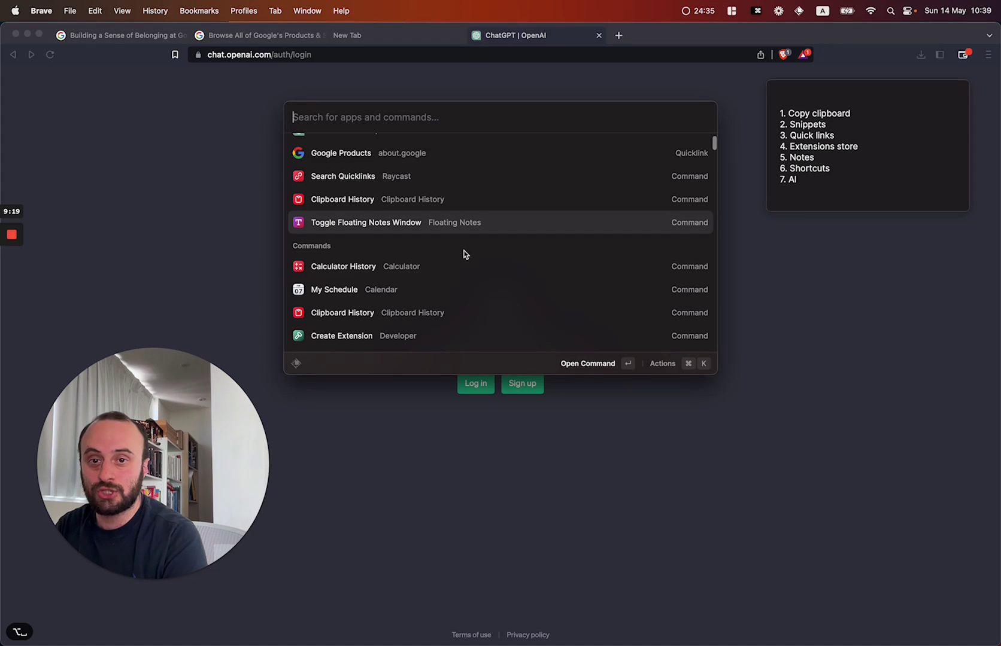
pyautogui.write('store')
pyautogui.press('Return')
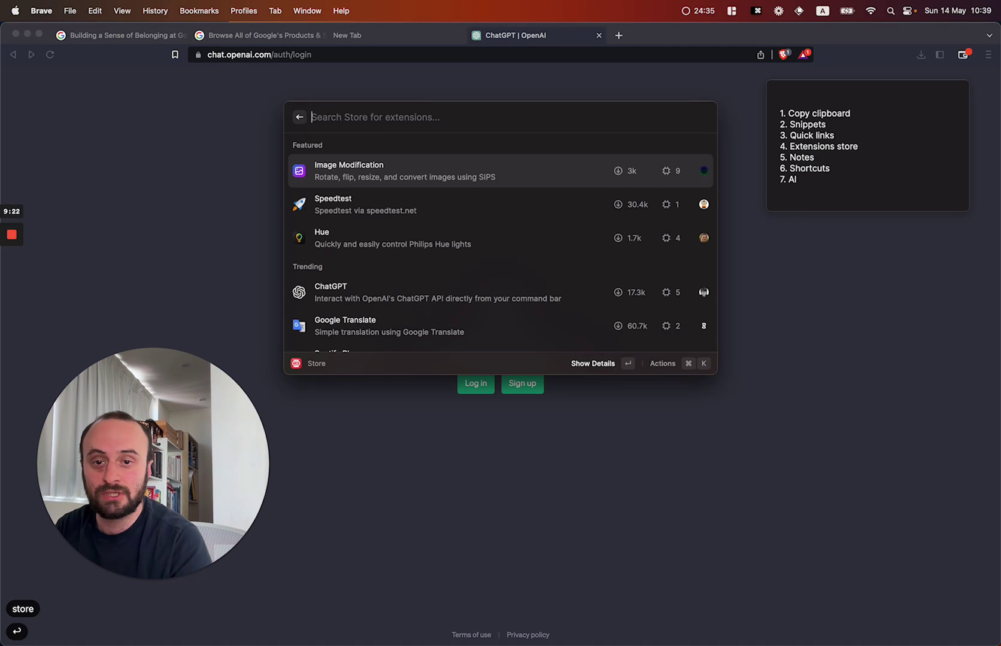
# - Open the Google Translate extension's details from the Trending list, install it and return to the Store list
pyautogui.press('Down')
pyautogui.press('Down')
pyautogui.press('Down')
pyautogui.press('Down')
pyautogui.press('Down')
pyautogui.press('Down')
pyautogui.press('Down')
pyautogui.press('Up')
pyautogui.press('Up')
pyautogui.press('Return')
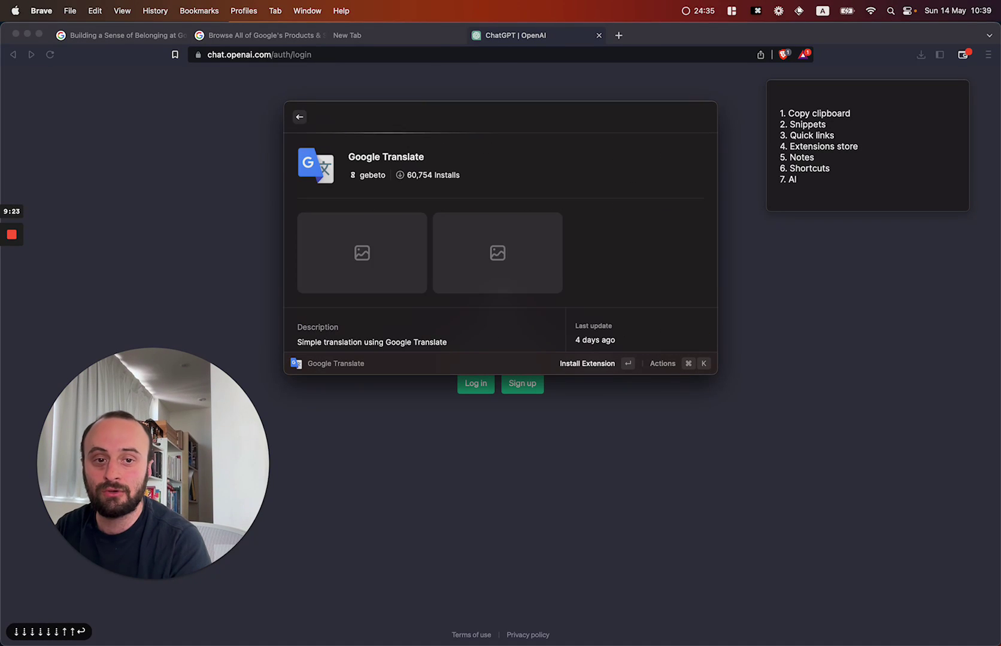
pyautogui.press('super+Return')
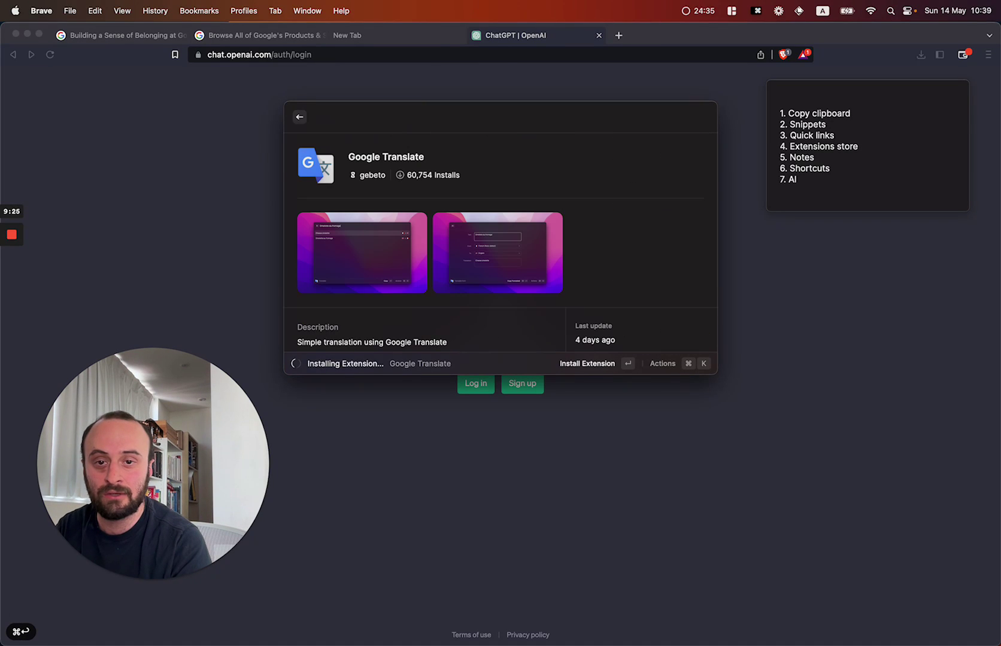
pyautogui.press('Escape')
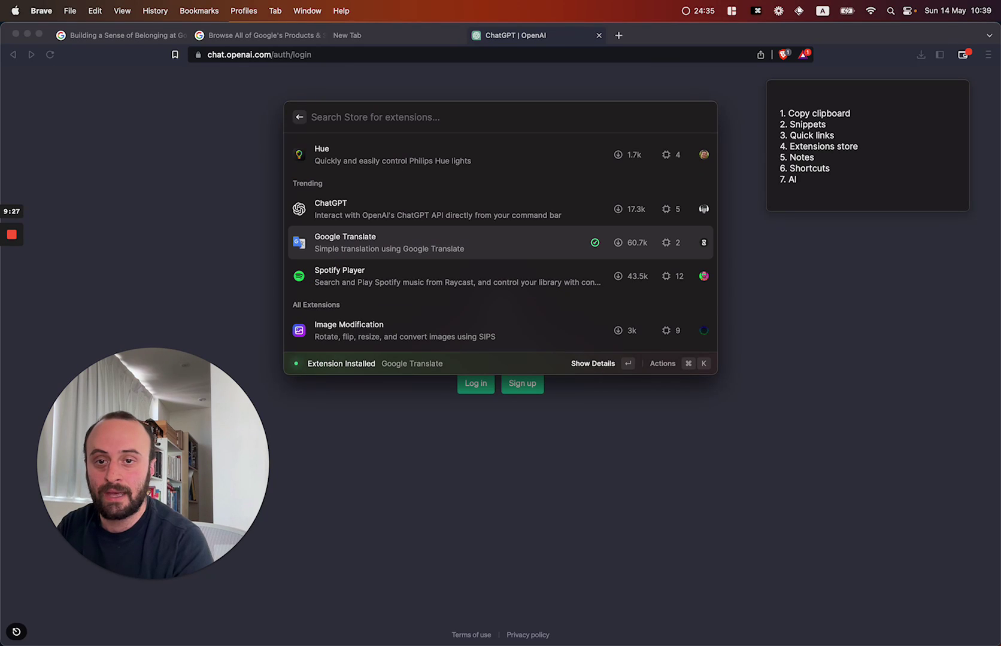
# - Launch the Google Translate Translate command, found with "trans", accepting Auto-detect as first language and German as second
pyautogui.write('ty')
pyautogui.press('BackSpace')
pyautogui.press('BackSpace')
pyautogui.press('Escape')
pyautogui.write('ttr')
pyautogui.press('BackSpace')
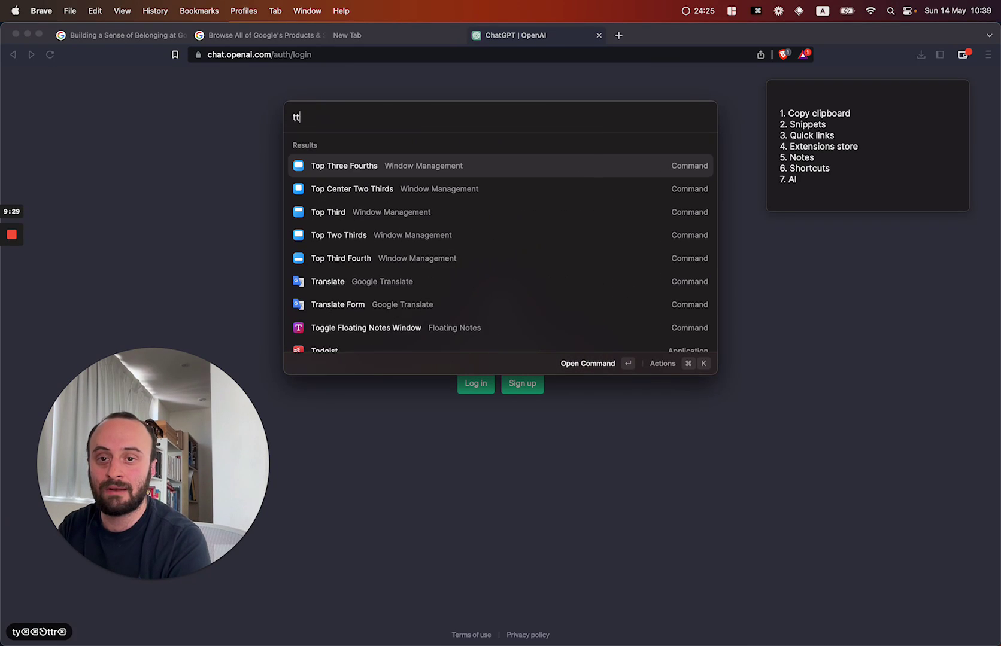
pyautogui.press('BackSpace')
pyautogui.write('rans')
pyautogui.press('Return')
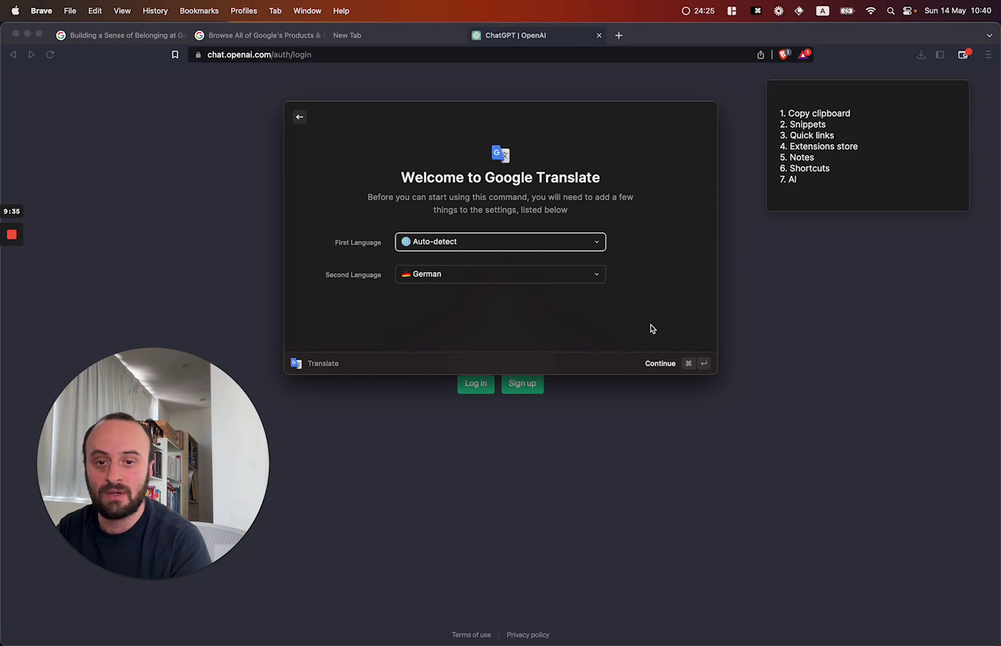
pyautogui.press('cmd+Return')
# - Translate "hello what is your name" into German and copy the German result to the clipboard
pyautogui.write('h')
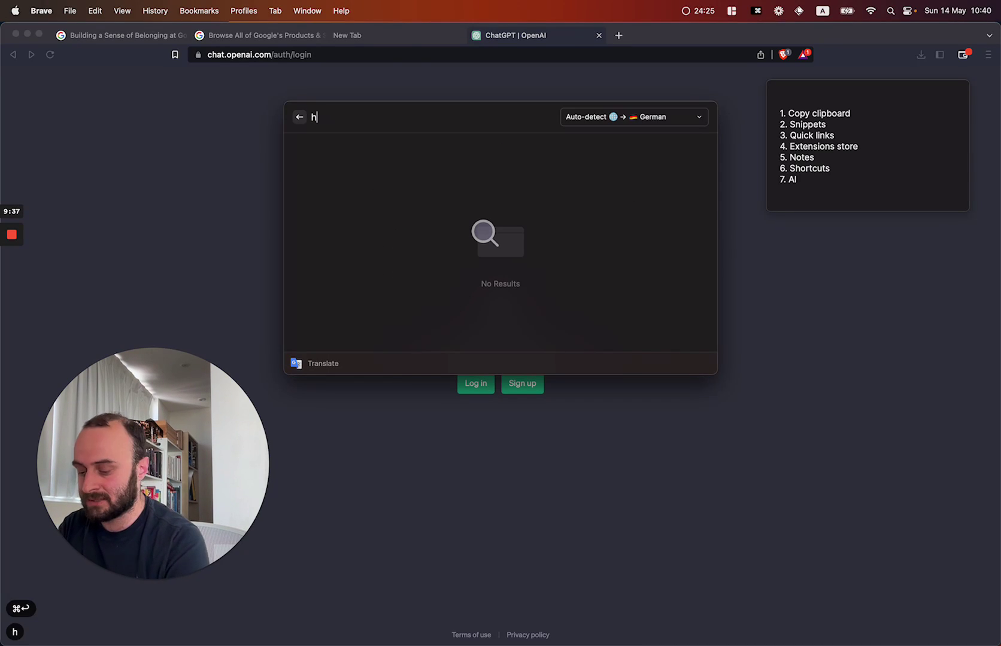
pyautogui.write('ello what is youi')
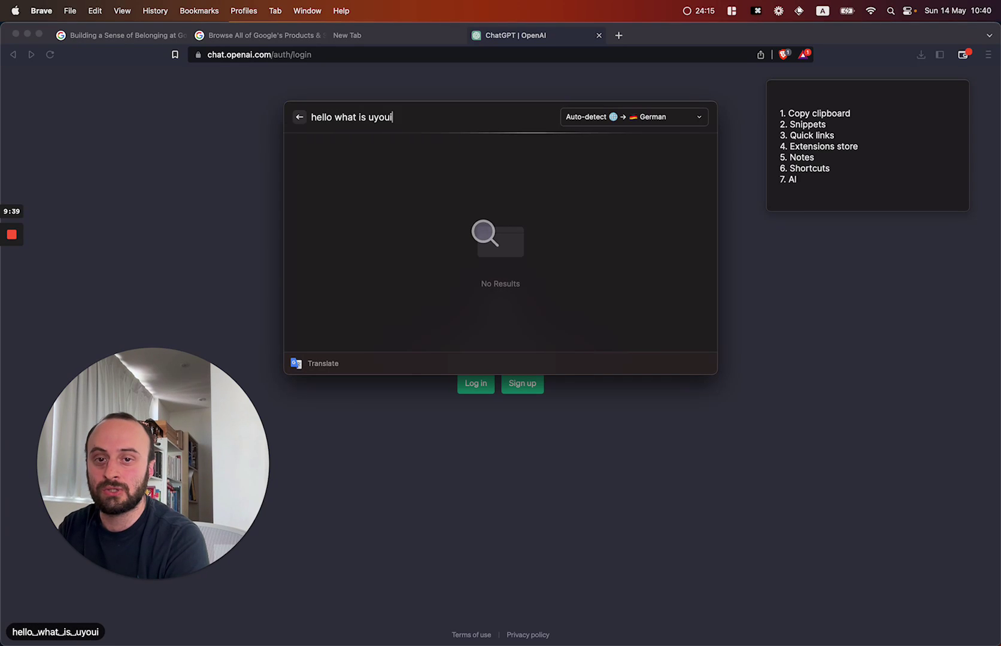
pyautogui.press('BackSpace')
pyautogui.press('BackSpace')
pyautogui.press('BackSpace')
pyautogui.press('BackSpace')
pyautogui.write('your name')
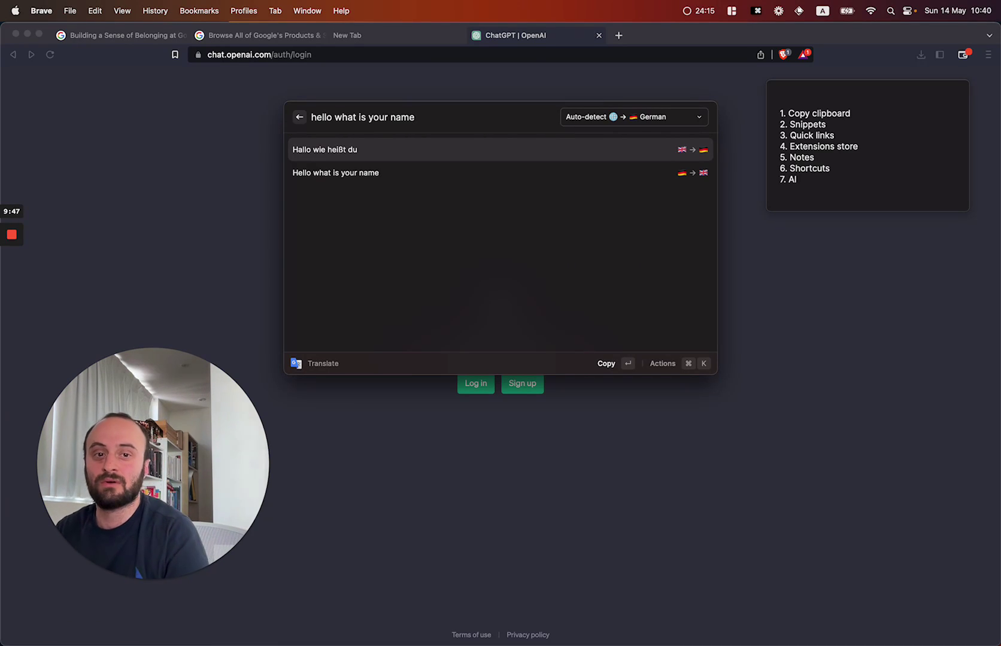
pyautogui.press('Down')
pyautogui.press('Up')
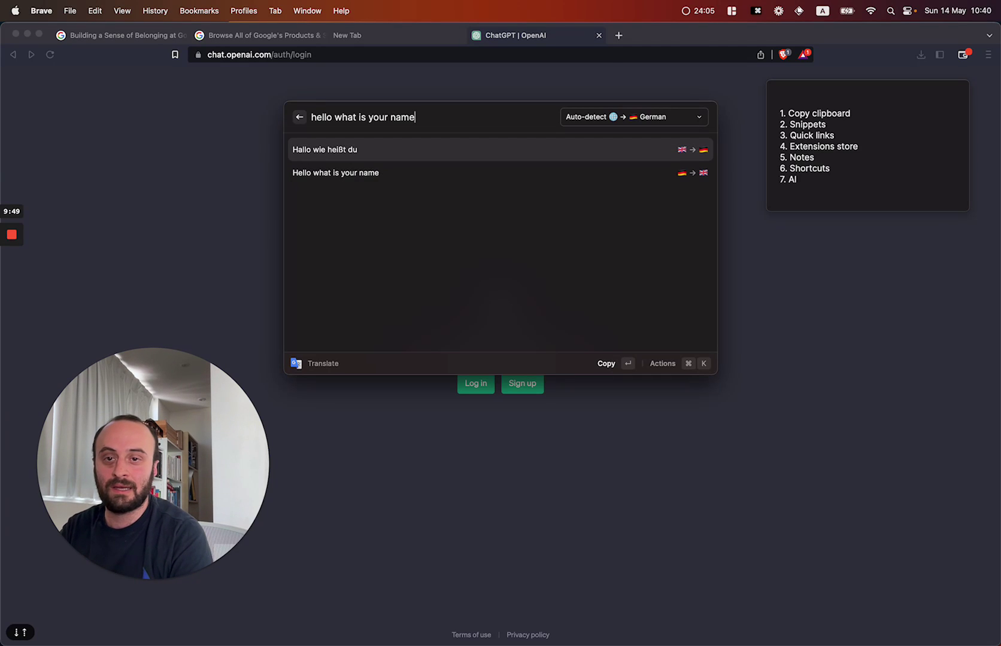
pyautogui.press('Return')
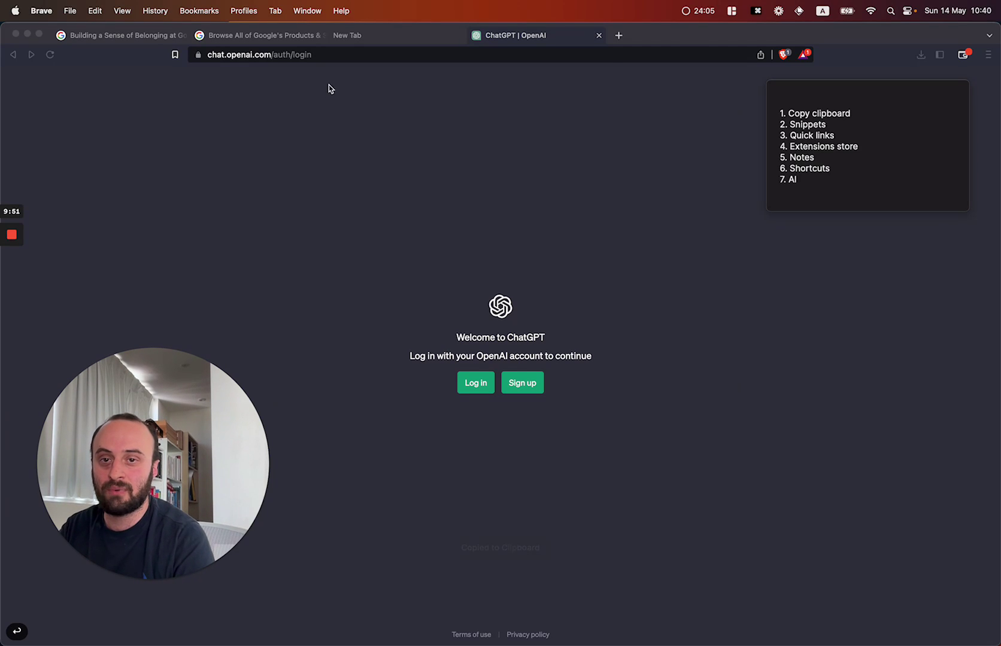
# - Paste the copied German translation into the browser's address bar without running a search
pyautogui.click(333, 55)
pyautogui.press('super+v')
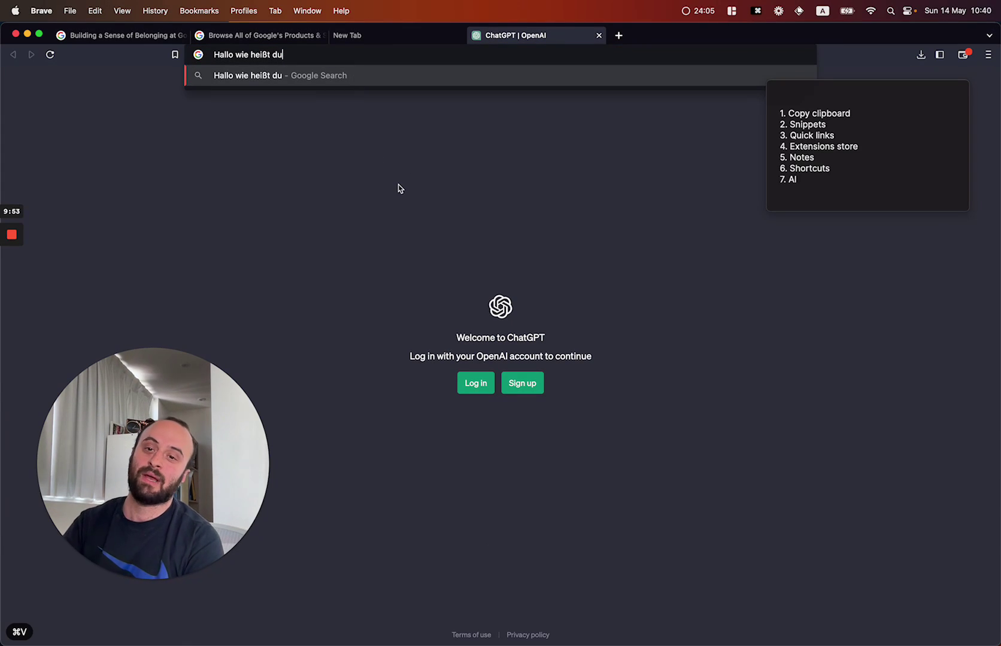
pyautogui.click(398, 185)
# - Reopen the launcher, look through the results for "trans" and clear the search
pyautogui.hotkey('alt', 'space')
pyautogui.press('Escape')
pyautogui.press('Escape')
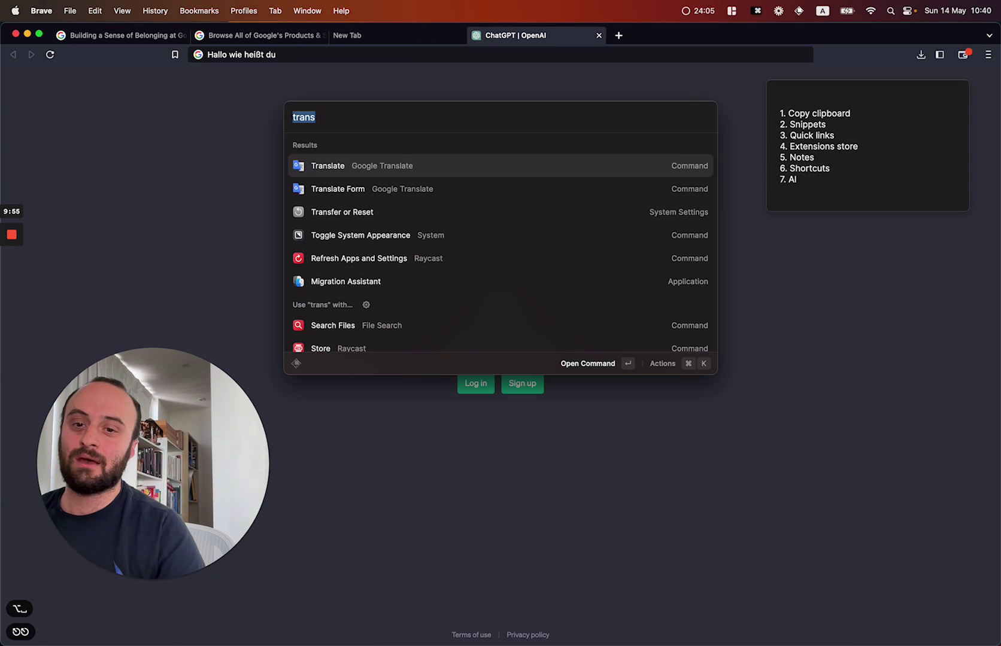
pyautogui.press('Down')
pyautogui.press('Down')
pyautogui.press('Down')
pyautogui.press('Down')
pyautogui.press('Down')
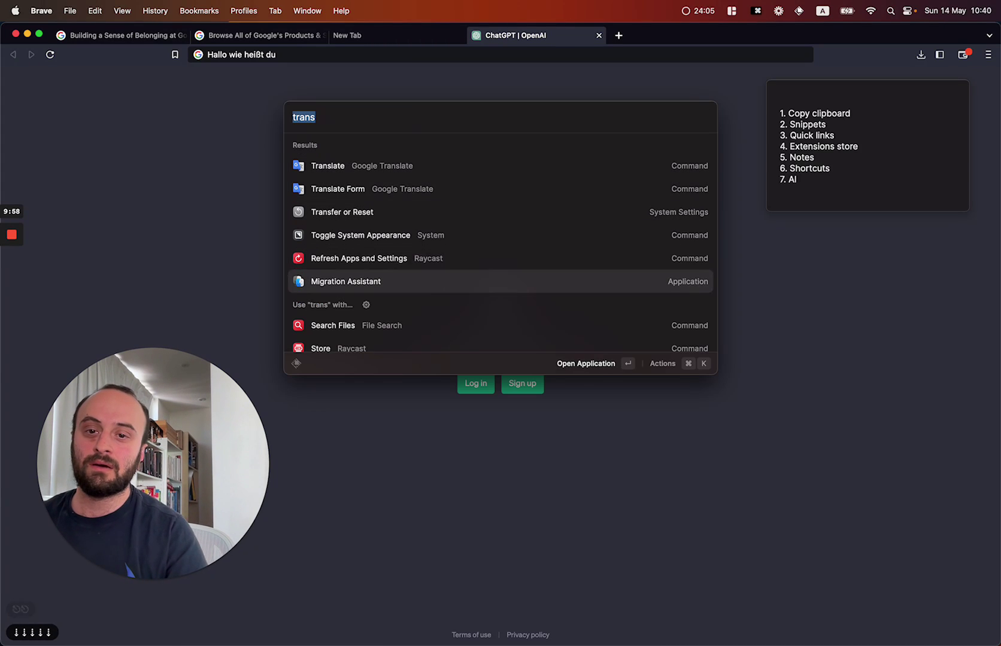
pyautogui.press('Up')
pyautogui.press('Up')
pyautogui.press('Up')
pyautogui.press('Up')
pyautogui.press('Up')
pyautogui.press('Escape')
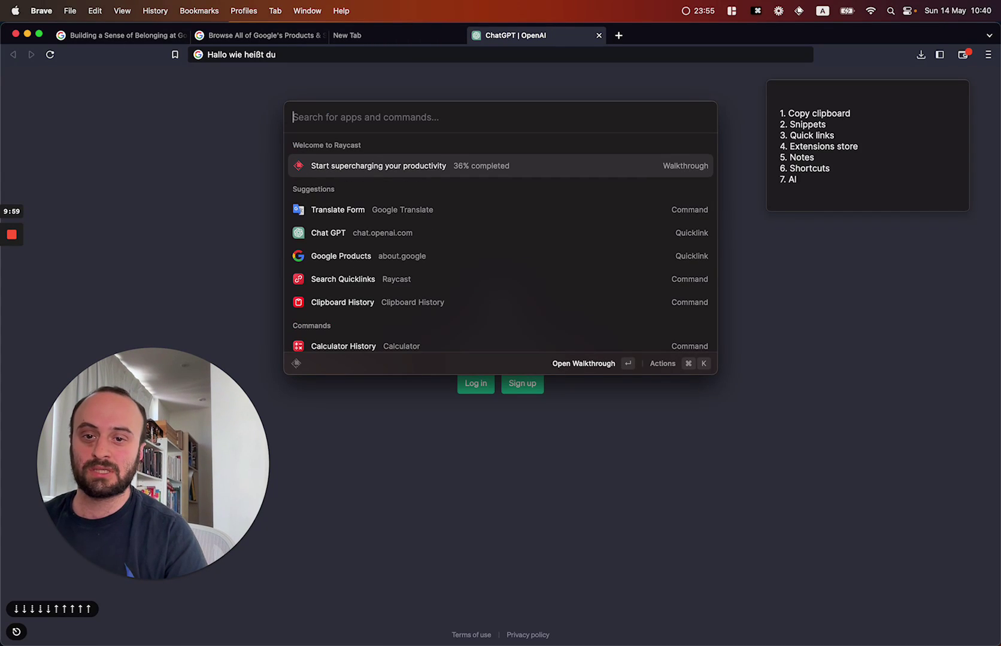
# - Open the Store, search for "cal.co" and install the Cal.com - Share Meeting Links extension
pyautogui.write('store')
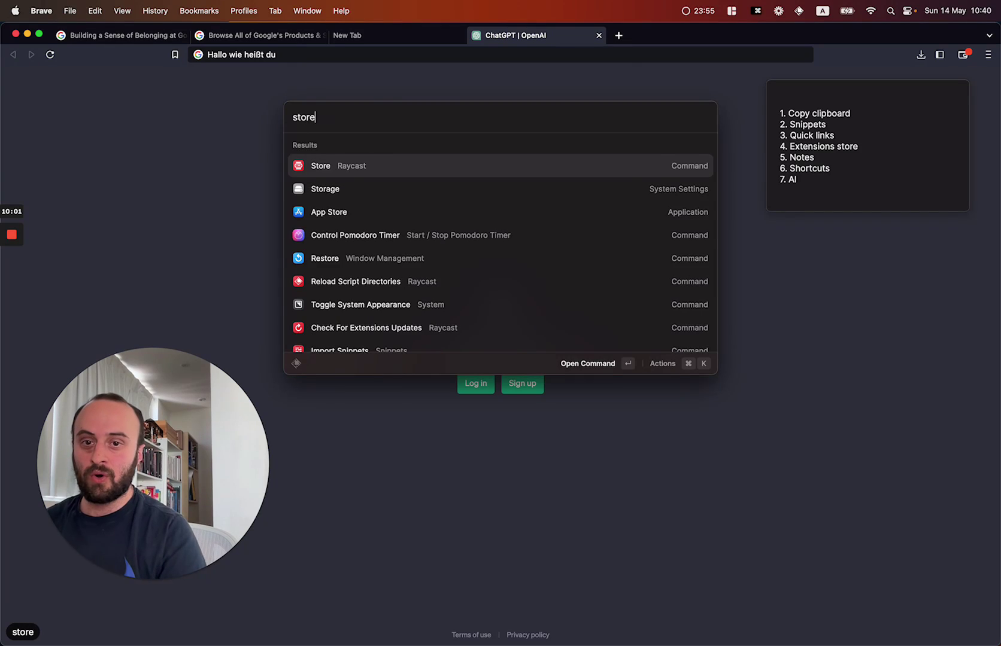
pyautogui.press('Return')
pyautogui.write('cal.co')
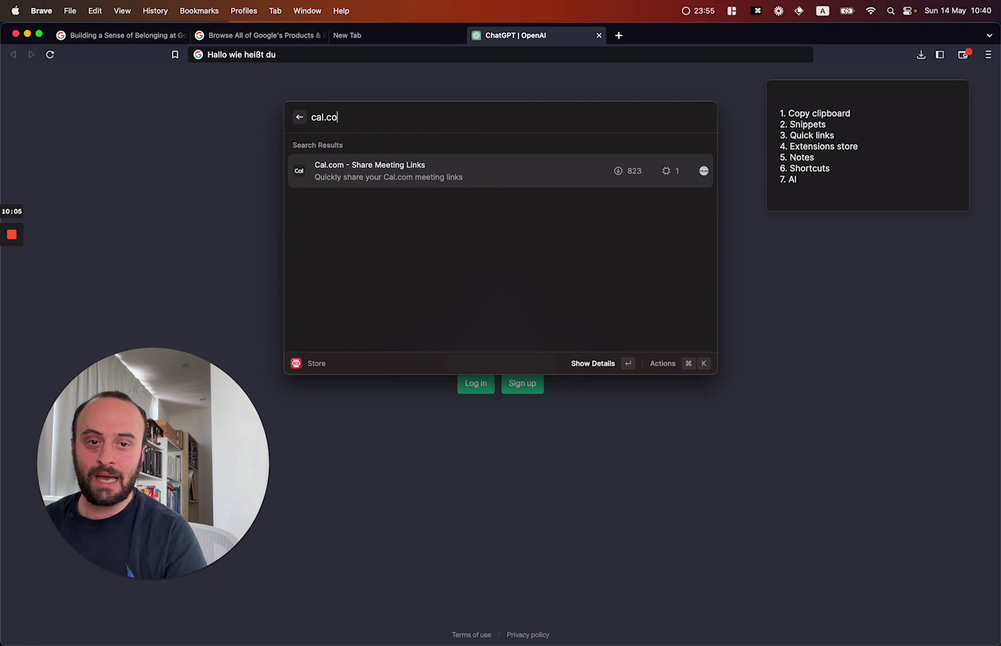
pyautogui.press('Return')
pyautogui.press('super+Return')
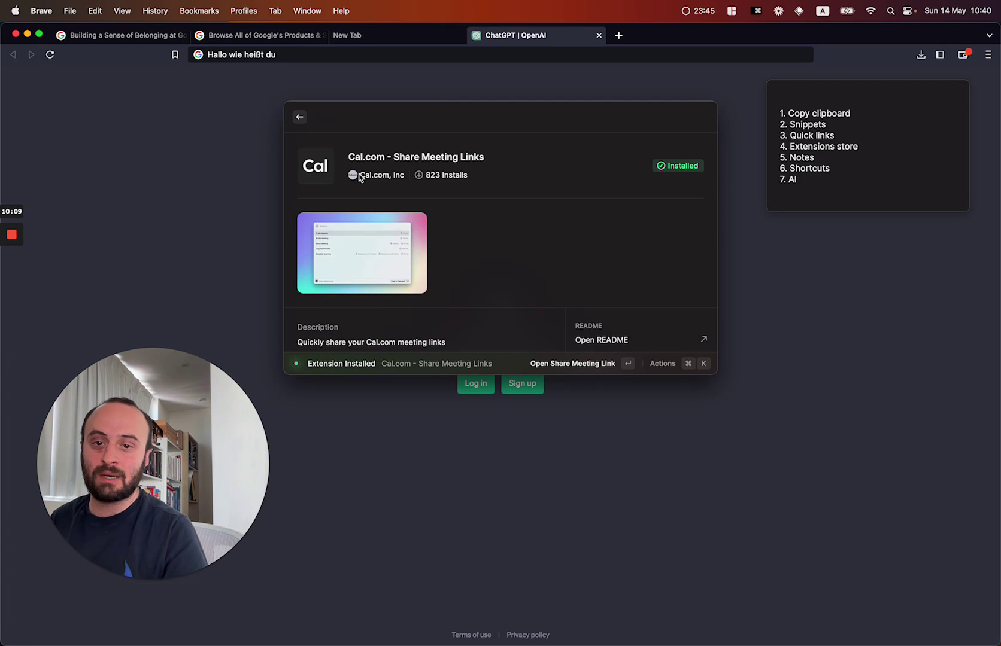
# - View the Cal.com extension's enlarged screenshot preview, then return to the Store search
pyautogui.click(375, 255)
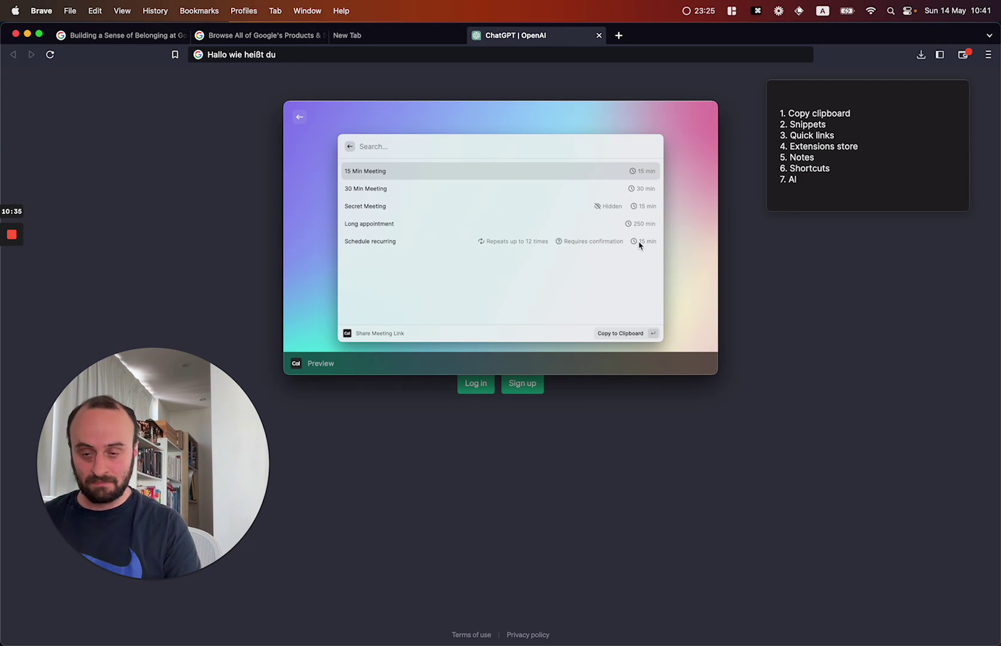
pyautogui.press('Escape')
pyautogui.press('Escape')
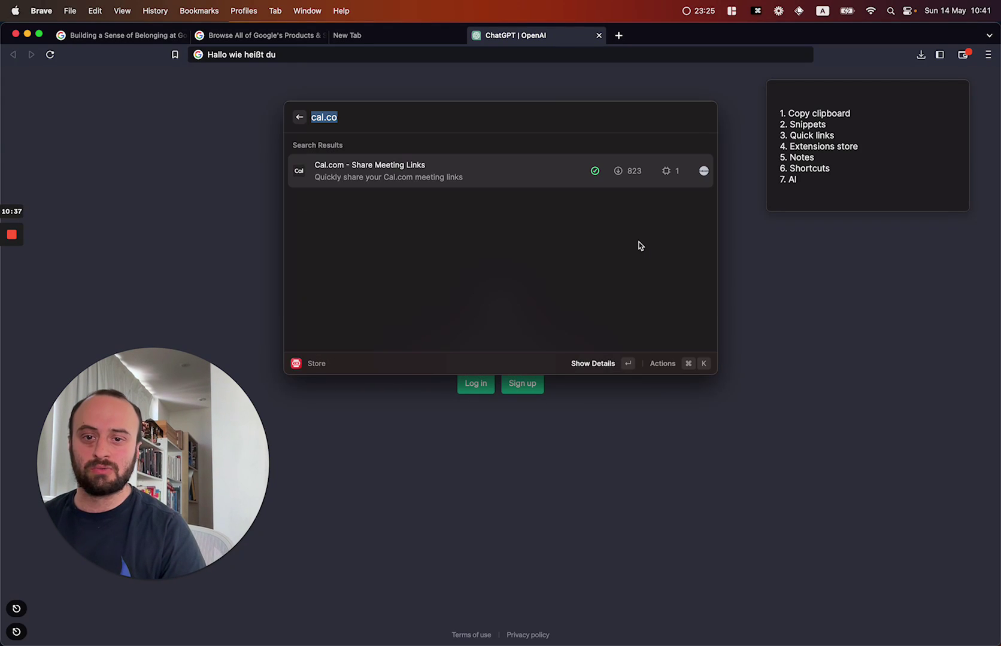
pyautogui.press('BackSpace')
pyautogui.write('cal')
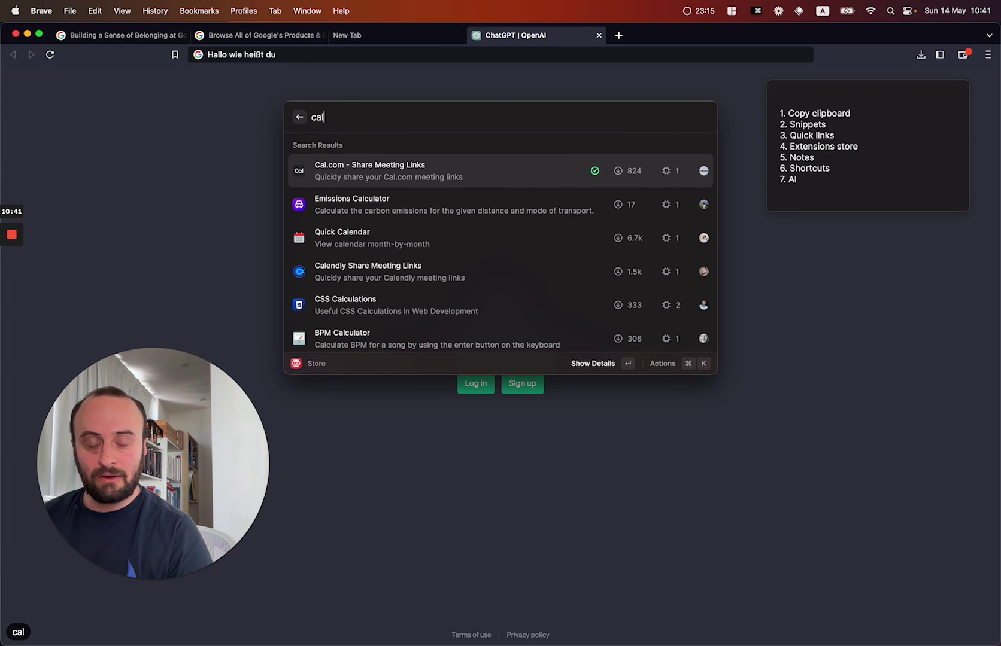
pyautogui.press('Return')
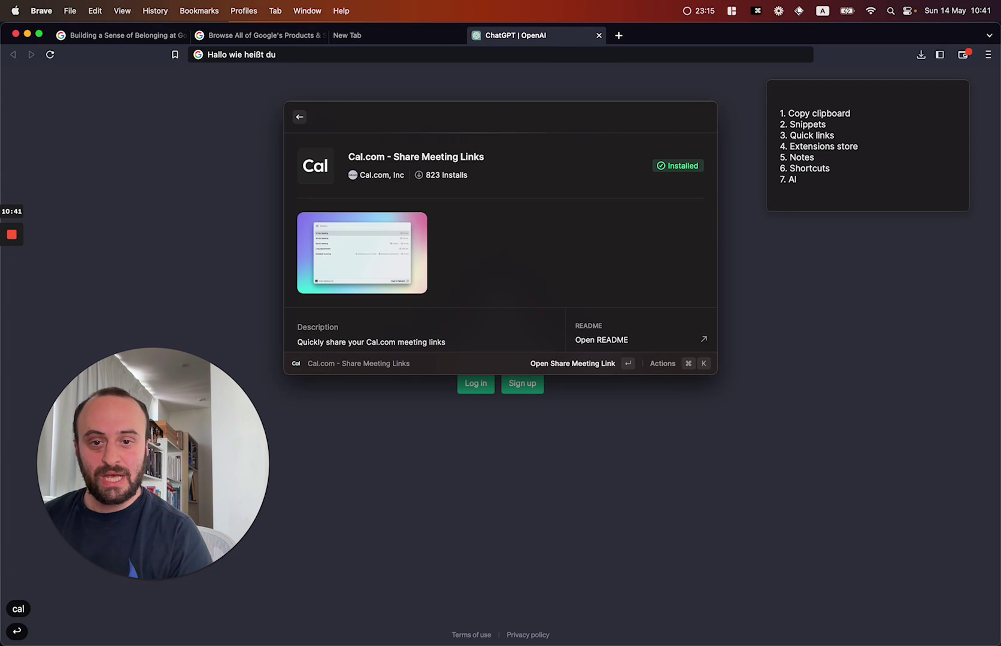
pyautogui.press('Escape')
pyautogui.press('Escape')
# - Open the Cal.com Share Meeting Link command, found with "cal", check its API key setup form and leave it
pyautogui.write('cal')
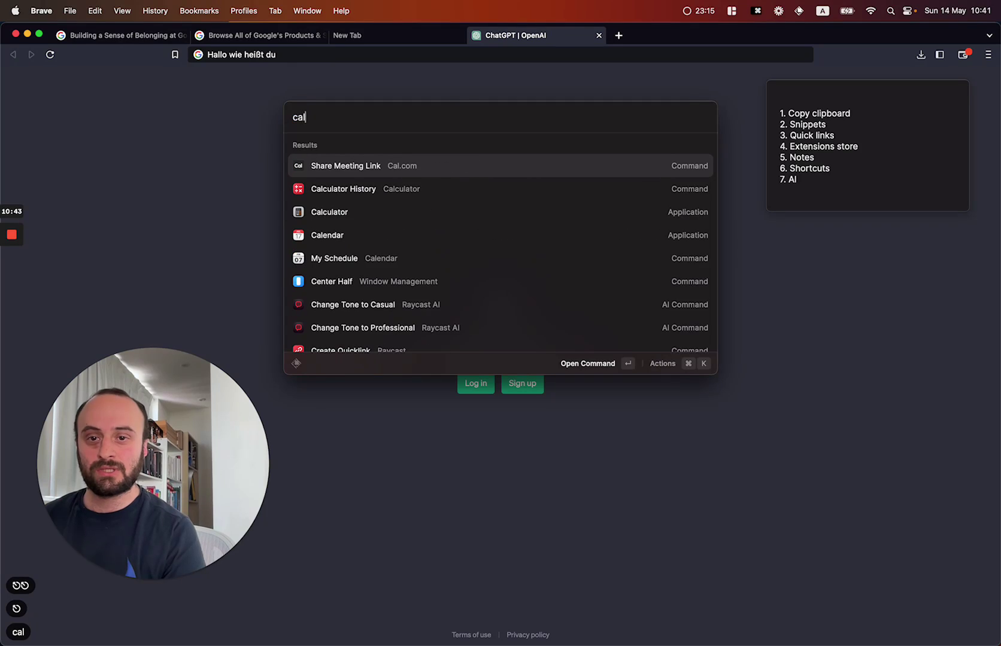
pyautogui.press('Return')
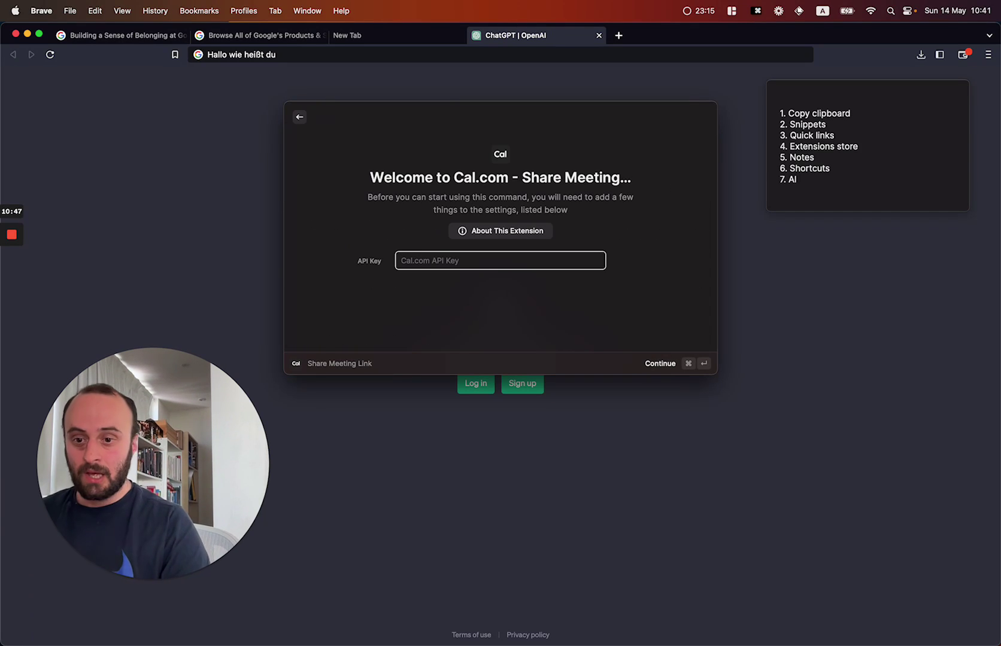
pyautogui.press('Escape')
pyautogui.press('Down')
pyautogui.press('Down')
pyautogui.press('Down')
pyautogui.press('Down')
pyautogui.press('Down')
pyautogui.press('Down')
pyautogui.press('Down')
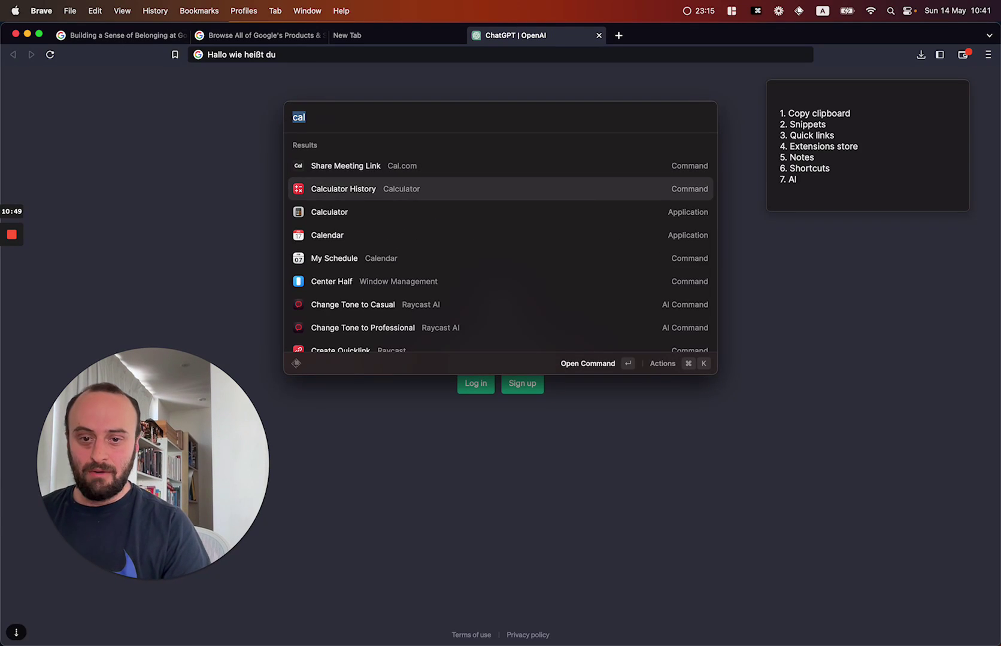
# - Review the topic list in the floating note, highlighting Extensions store, the other covered items and the word "clipboard"
pyautogui.tripleClick(823, 148)
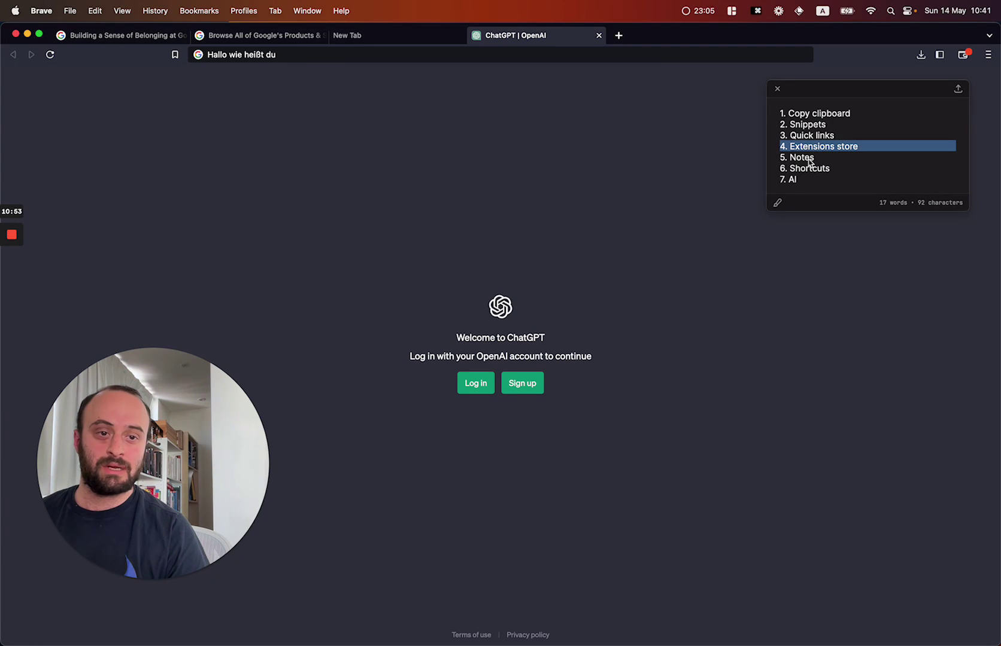
pyautogui.moveTo(816, 160); pyautogui.dragTo(757, 112)
pyautogui.click(835, 135)
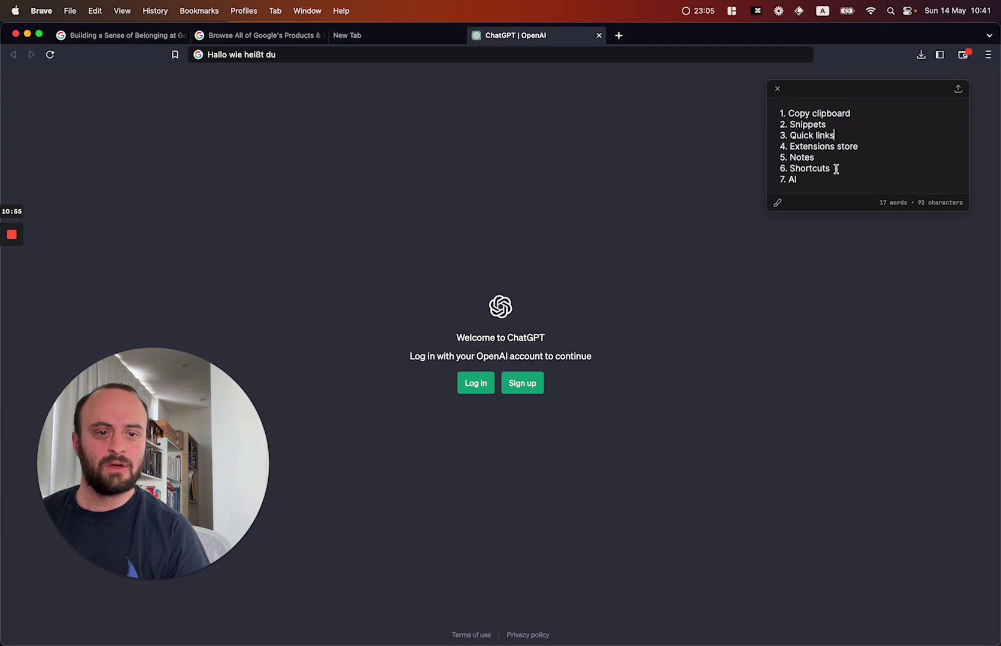
pyautogui.moveTo(836, 169); pyautogui.dragTo(759, 110)
pyautogui.click(835, 163)
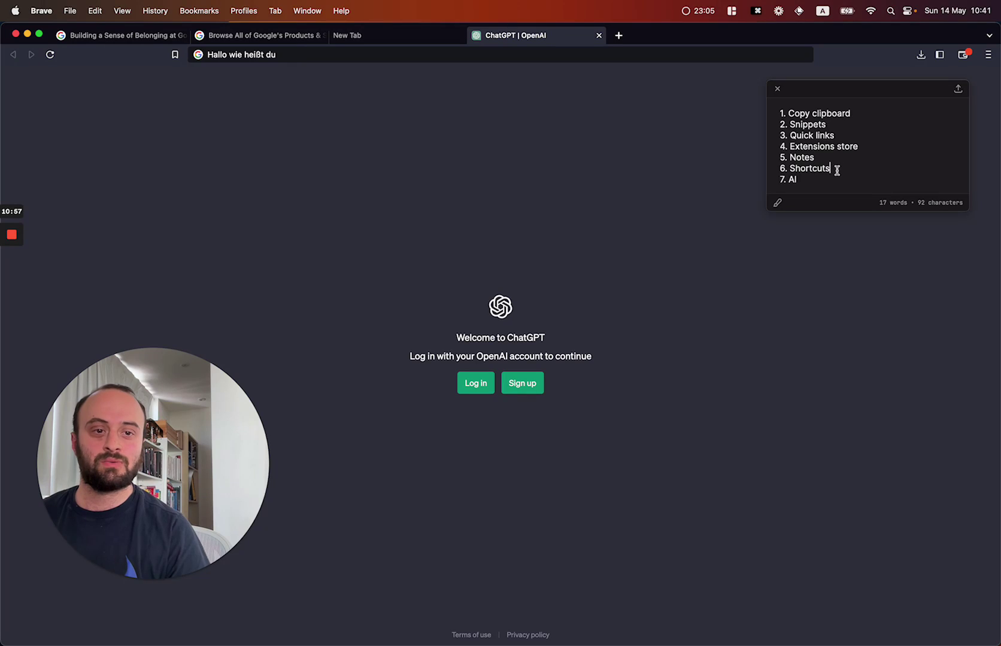
pyautogui.doubleClick(816, 114)
# - Open Clipboard History and look through the copied text and link entries
pyautogui.hotkey('alt', 'c')
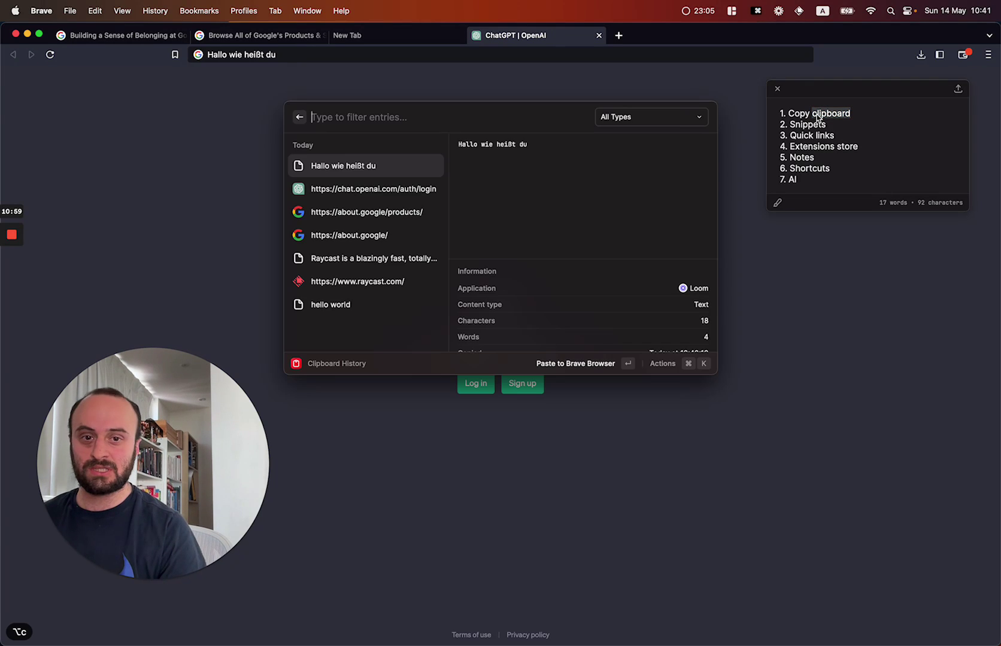
pyautogui.press('Down')
pyautogui.press('Down')
pyautogui.press('Down')
pyautogui.press('Down')
pyautogui.press('Down')
pyautogui.press('Down')
pyautogui.press('Down')
pyautogui.press('Down')
pyautogui.press('Down')
pyautogui.press('Down')
pyautogui.press('Up')
pyautogui.press('Up')
pyautogui.press('Up')
pyautogui.press('Up')
pyautogui.press('Up')
pyautogui.press('Up')
pyautogui.press('Up')
pyautogui.press('Up')
pyautogui.press('Up')
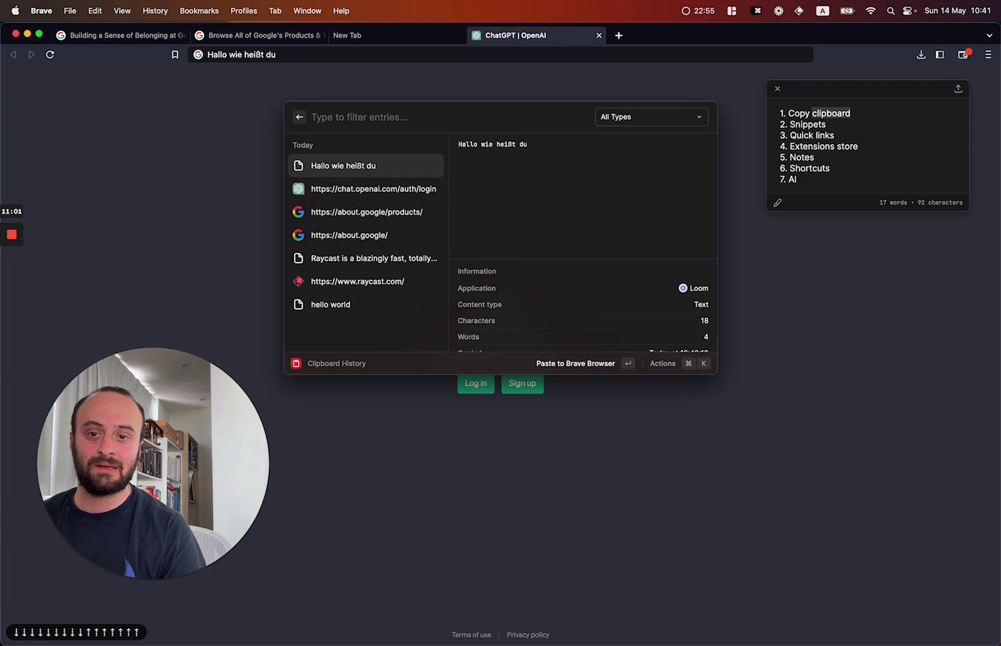
pyautogui.press('Down')
pyautogui.press('Down')
pyautogui.press('Down')
pyautogui.press('Down')
pyautogui.press('Down')
pyautogui.press('Down')
pyautogui.press('Up')
pyautogui.press('Up')
pyautogui.press('Up')
pyautogui.press('Up')
pyautogui.press('Up')
pyautogui.press('Up')
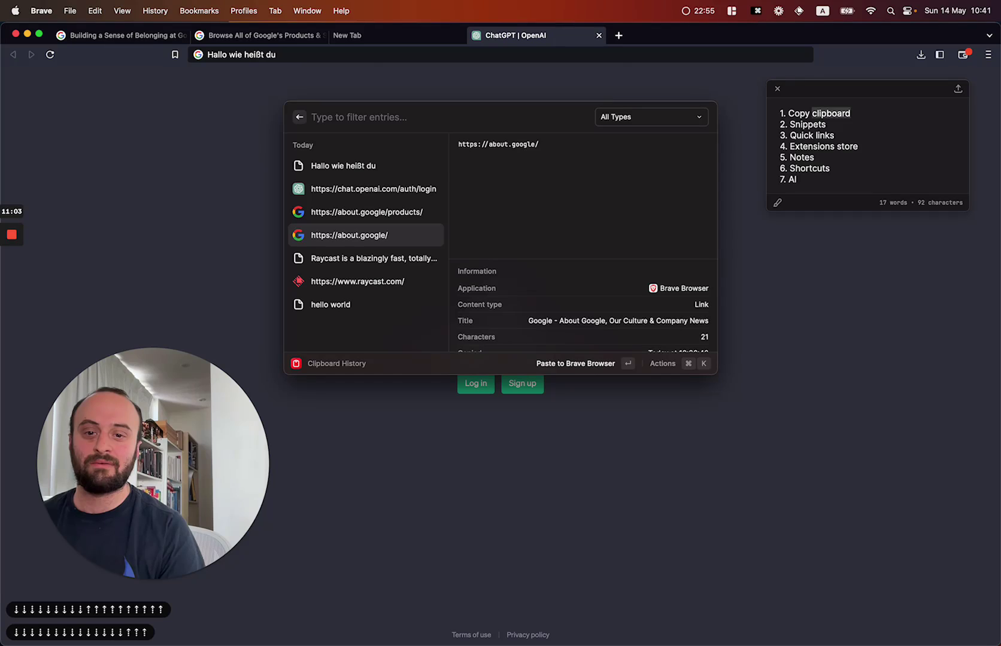
# - Look through the remaining Clipboard History entries down to "hello world", then close the history
pyautogui.press('Down')
pyautogui.press('Down')
pyautogui.press('Down')
pyautogui.press('Down')
pyautogui.press('Down')
pyautogui.press('Down')
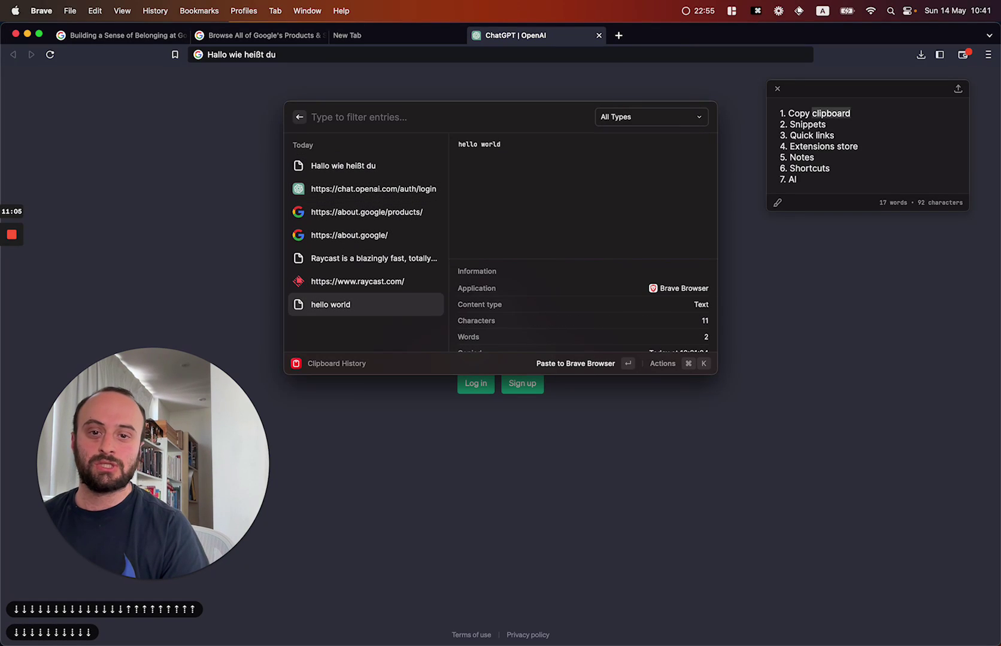
pyautogui.press('Escape')
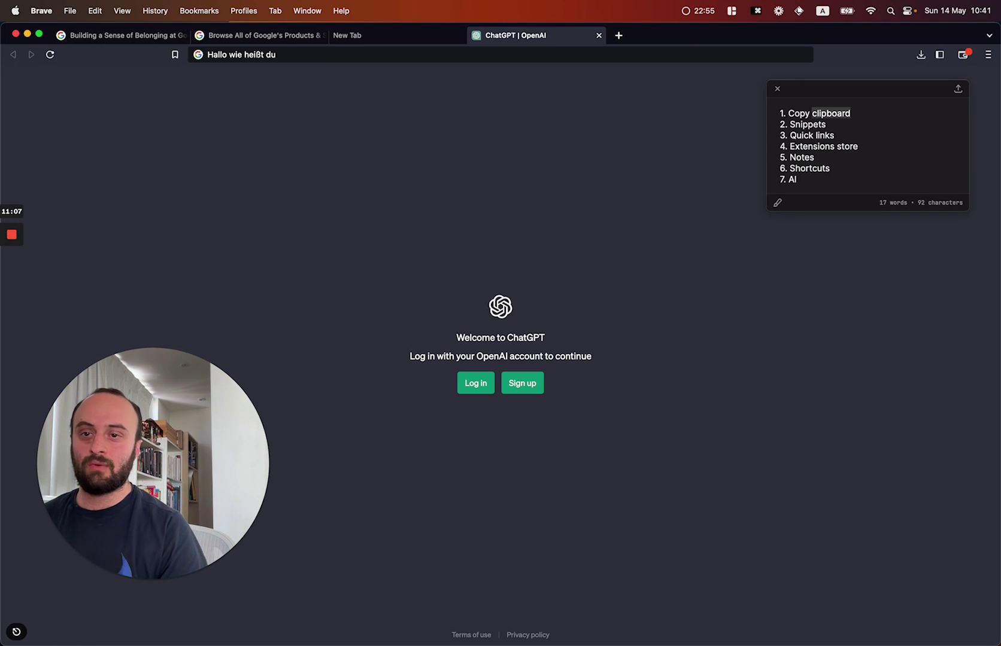
# - Open the raycast.com homepage in the empty browser tab using the address suggestions for "ray"
pyautogui.click(363, 37)
pyautogui.write('raycast')
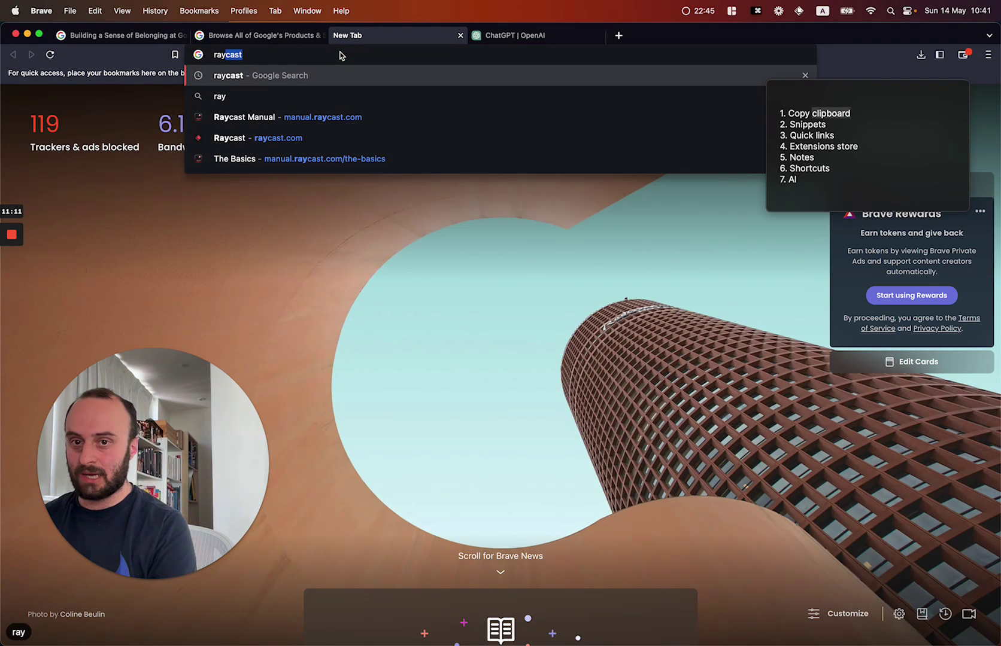
pyautogui.press('Down')
pyautogui.press('Down')
pyautogui.press('Down')
pyautogui.press('Return')
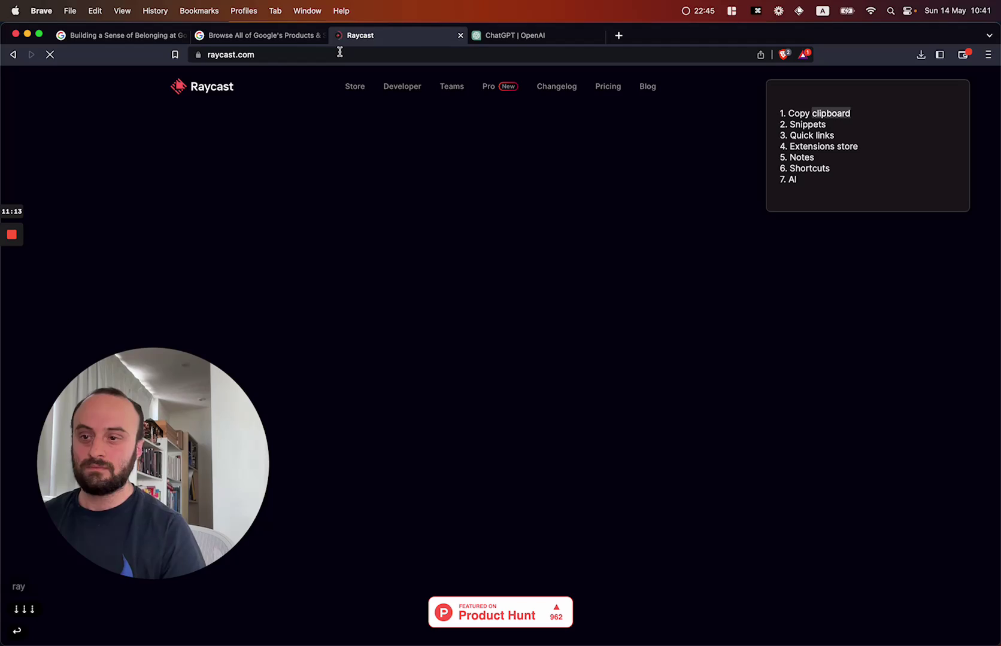
# - Examine the extension Store, evergrowing collection and developer API sections of the Raycast homepage
pyautogui.scroll(-10, 398, 338)
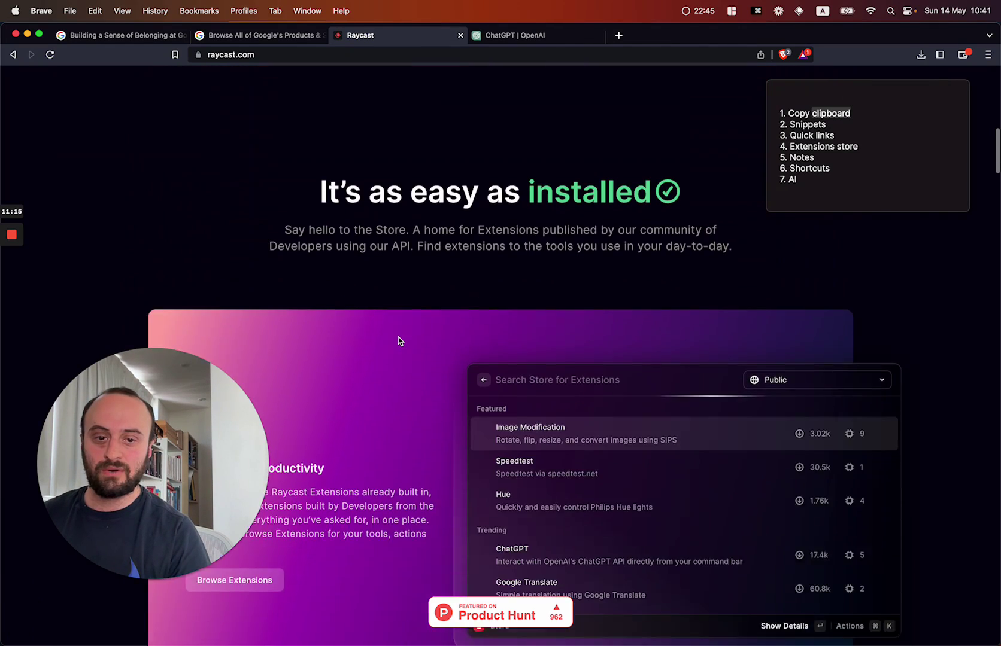
pyautogui.scroll(-5, 514, 317)
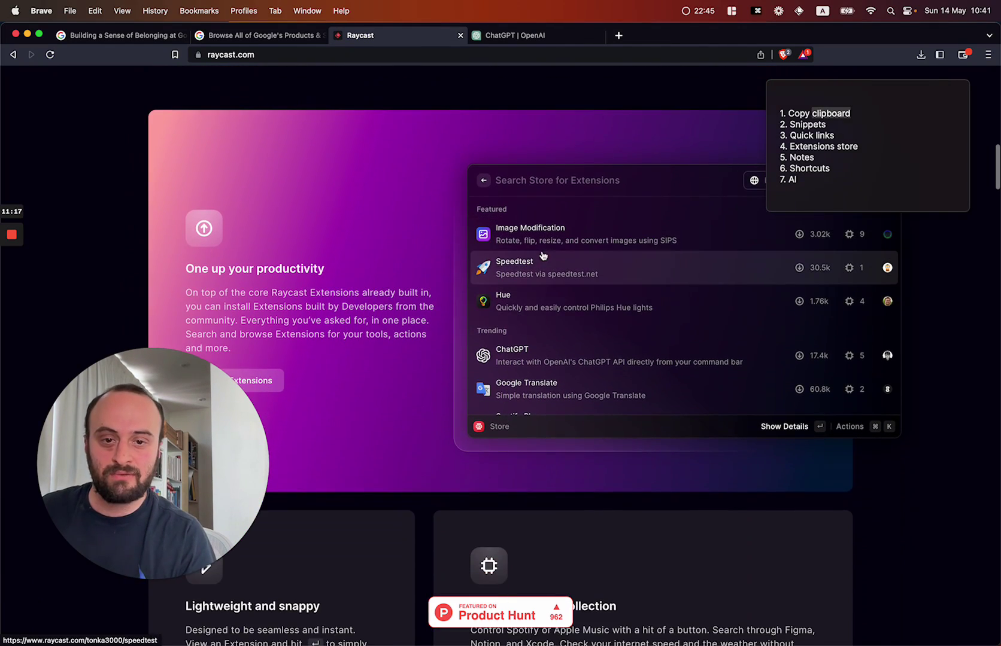
pyautogui.scroll(-3, 525, 273)
pyautogui.scroll(5, 598, 251)
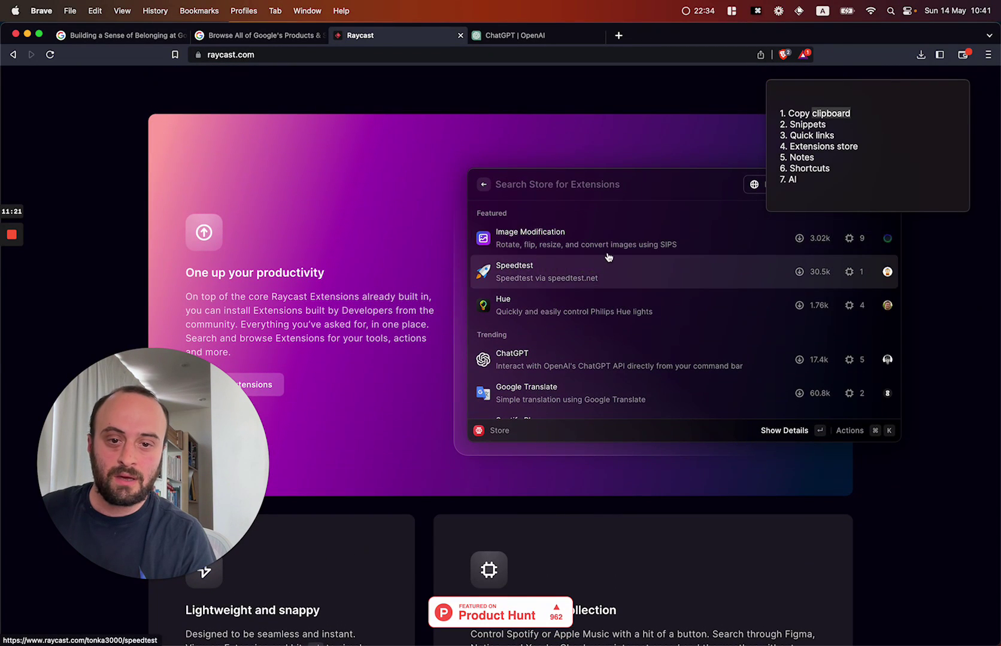
pyautogui.scroll(-8, 568, 269)
pyautogui.scroll(-3, 546, 282)
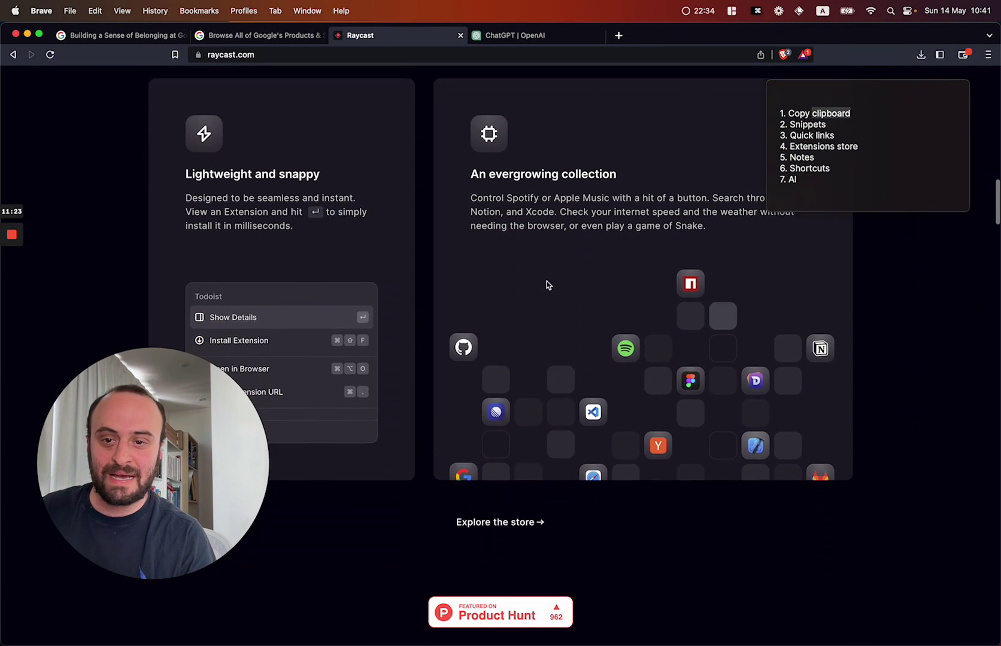
pyautogui.scroll(-8, 536, 369)
pyautogui.scroll(-7, 536, 371)
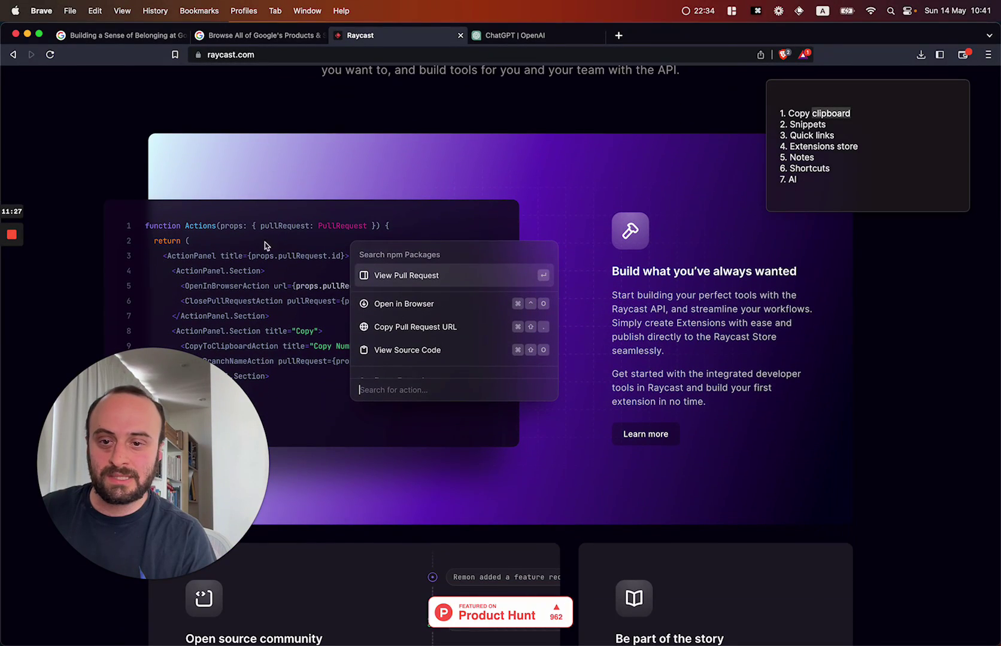
# - Review the open source community and Raycast for Teams sections, including the shared commands, quicklinks and snippets
pyautogui.scroll(-10, 410, 275)
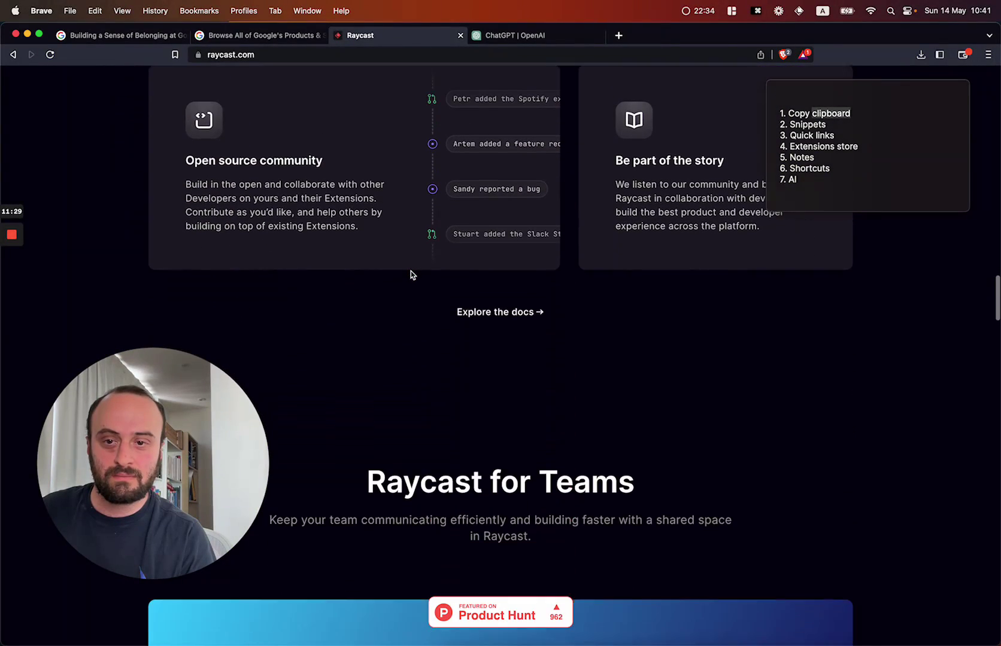
pyautogui.scroll(-10, 410, 275)
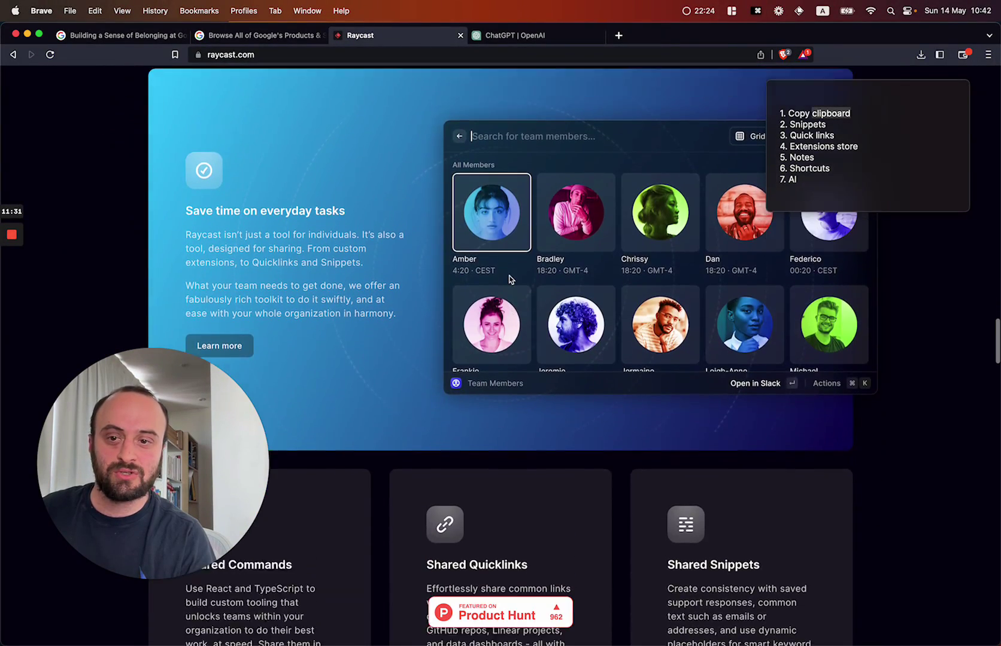
pyautogui.scroll(3, 511, 280)
pyautogui.scroll(-10, 509, 279)
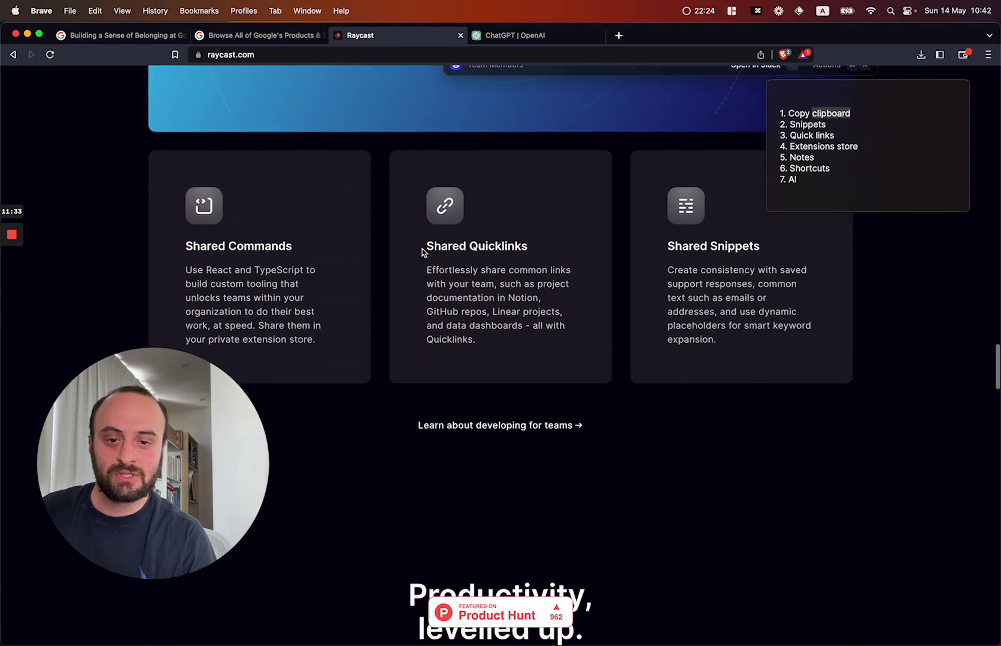
# - Review the built-in feature cards under "Productivity, levelled up", from Script Commands to Window Management and Snippets
pyautogui.scroll(-10, 523, 284)
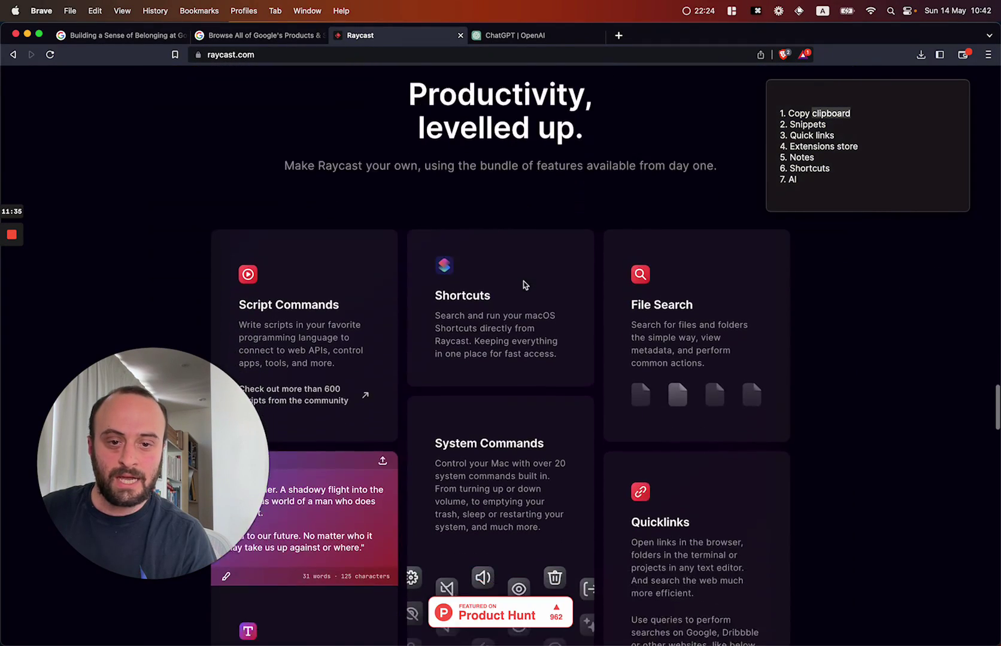
pyautogui.scroll(-5, 523, 282)
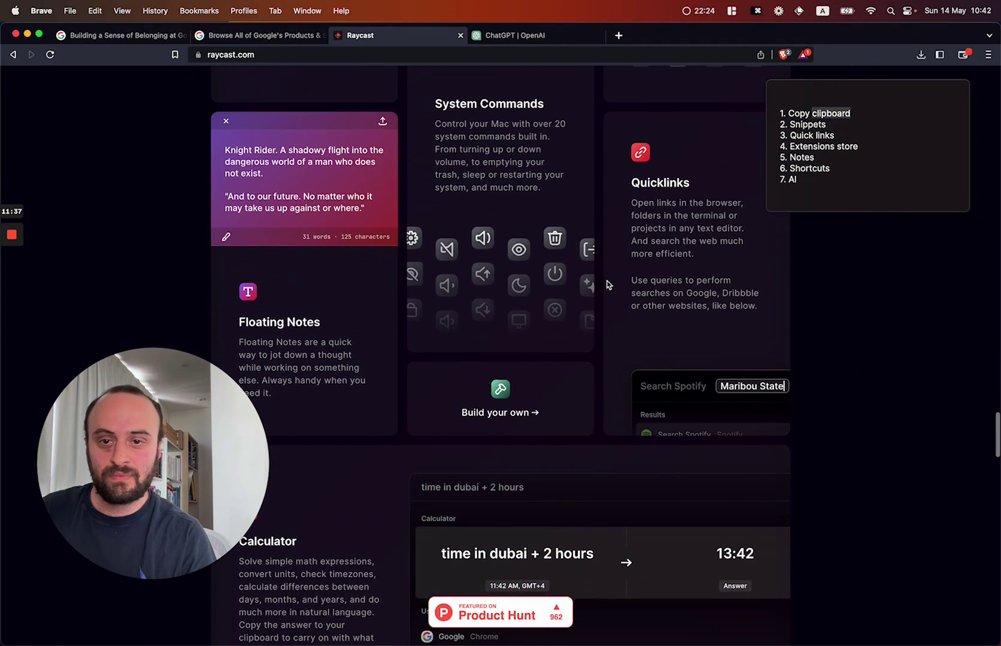
pyautogui.scroll(4, 607, 283)
pyautogui.scroll(-5, 604, 282)
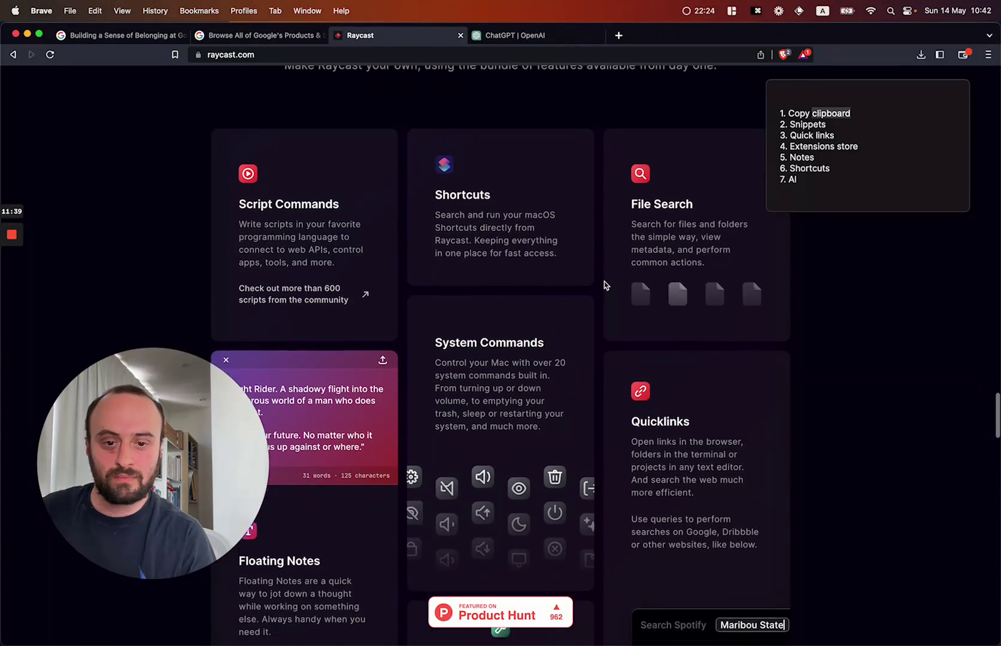
pyautogui.scroll(-8, 603, 284)
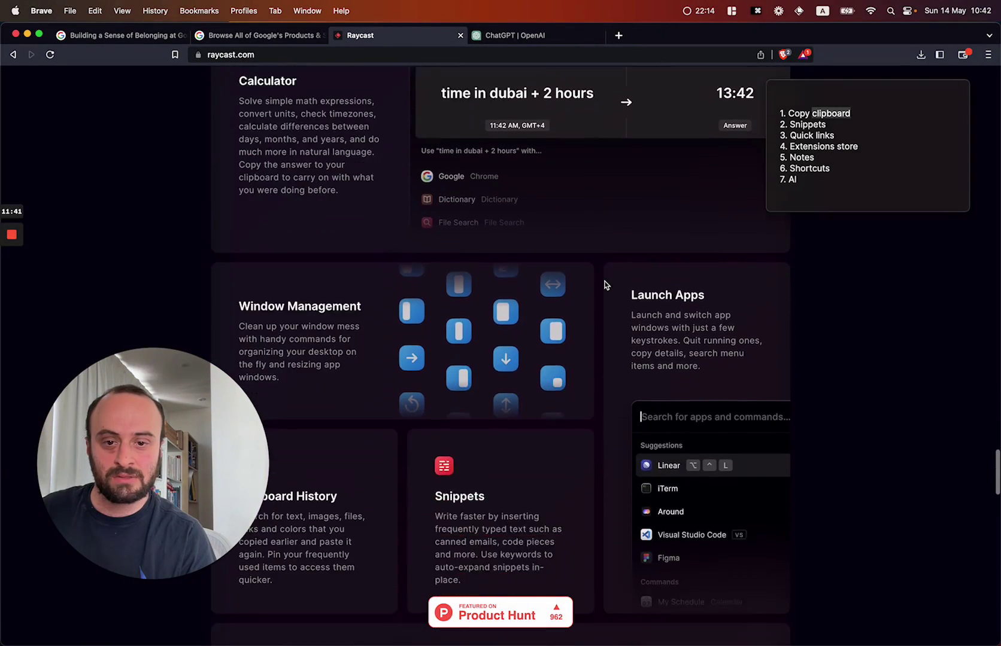
pyautogui.scroll(-3, 604, 285)
pyautogui.scroll(5, 603, 284)
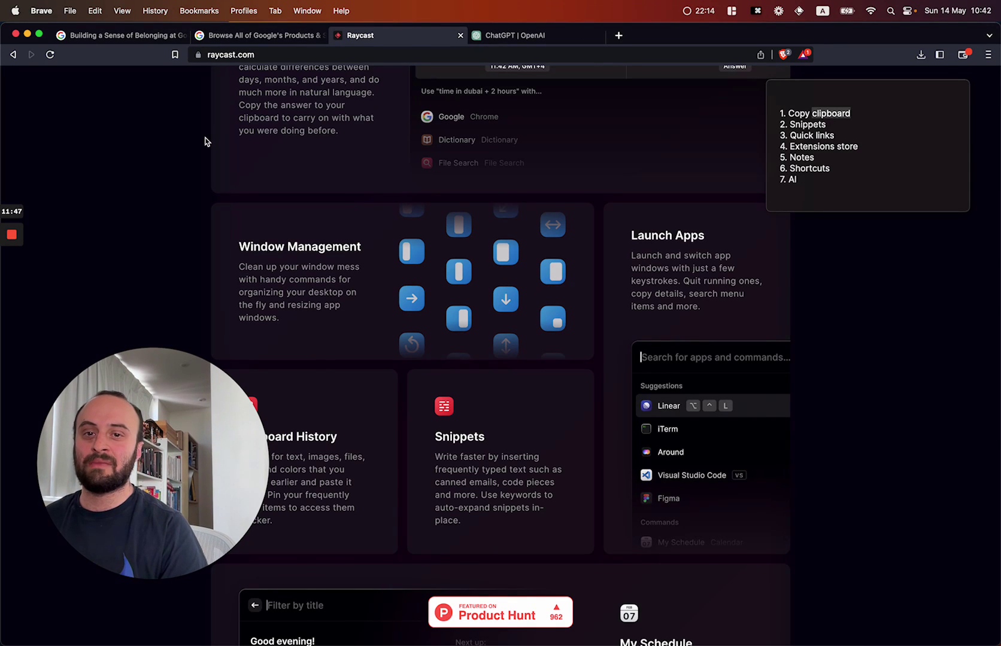
# - Tile the browser window to the left half of the screen, maximize it again, and return to the Window Management card
pyautogui.hotkey('ctrl', 'alt', 'Left')
pyautogui.hotkey('ctrl', 'alt', 'Return')
pyautogui.scroll(-5, 603, 337)
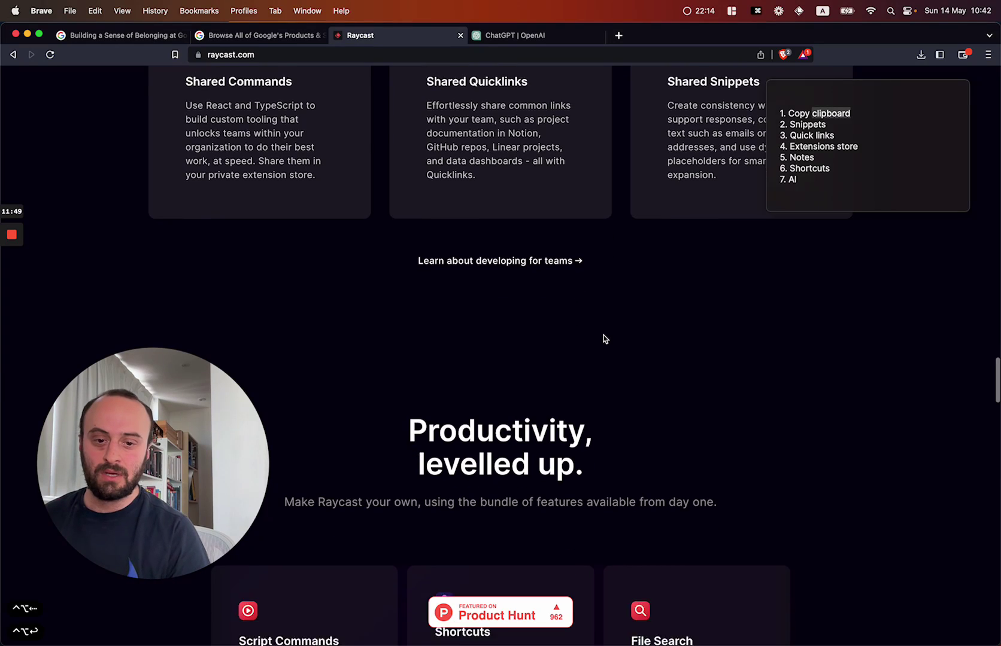
pyautogui.scroll(-10, 603, 339)
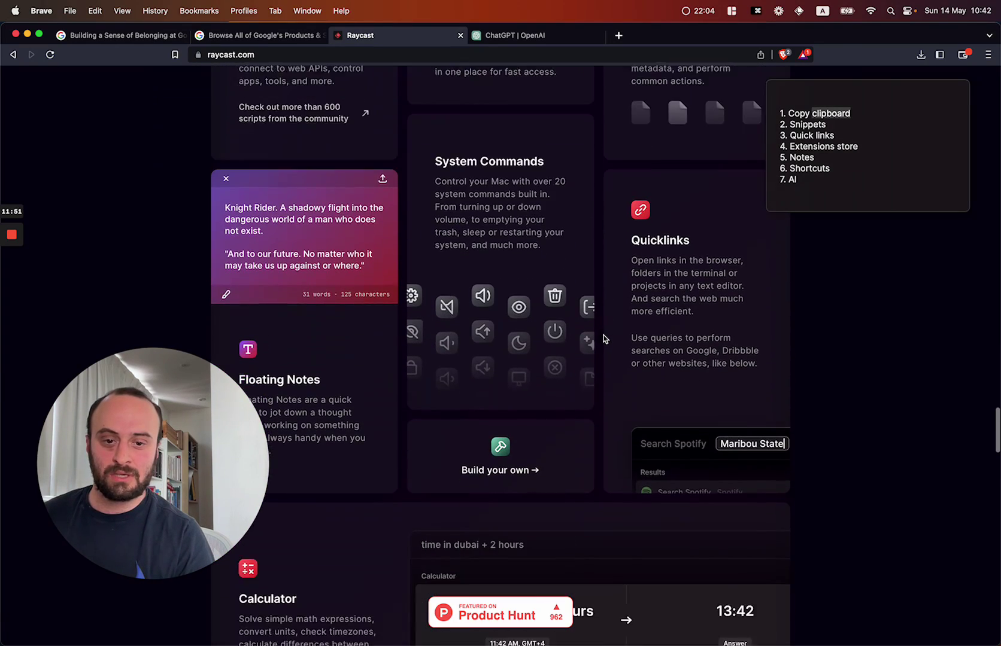
pyautogui.scroll(-5, 603, 338)
# - Find the text "ai" on the Raycast homepage
pyautogui.press('super+f')
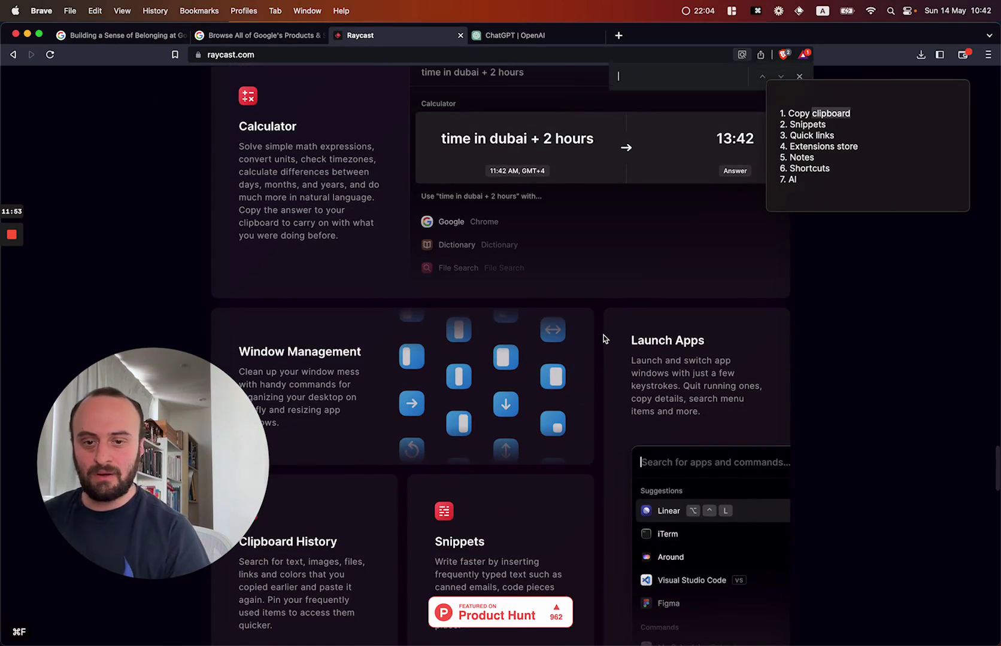
pyautogui.write('ao')
pyautogui.press('BackSpace')
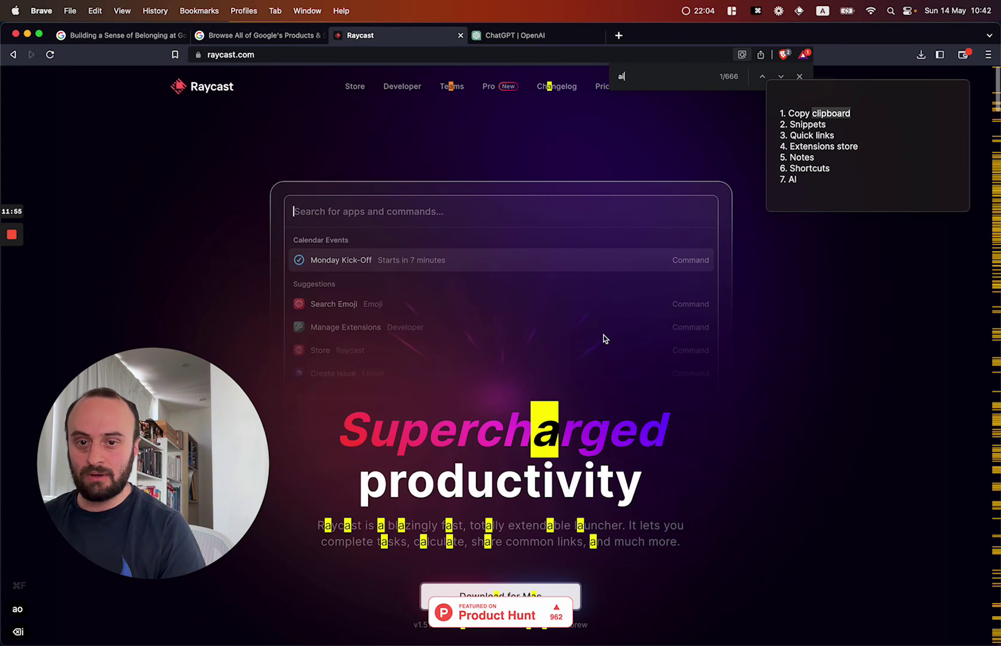
pyautogui.write('i')
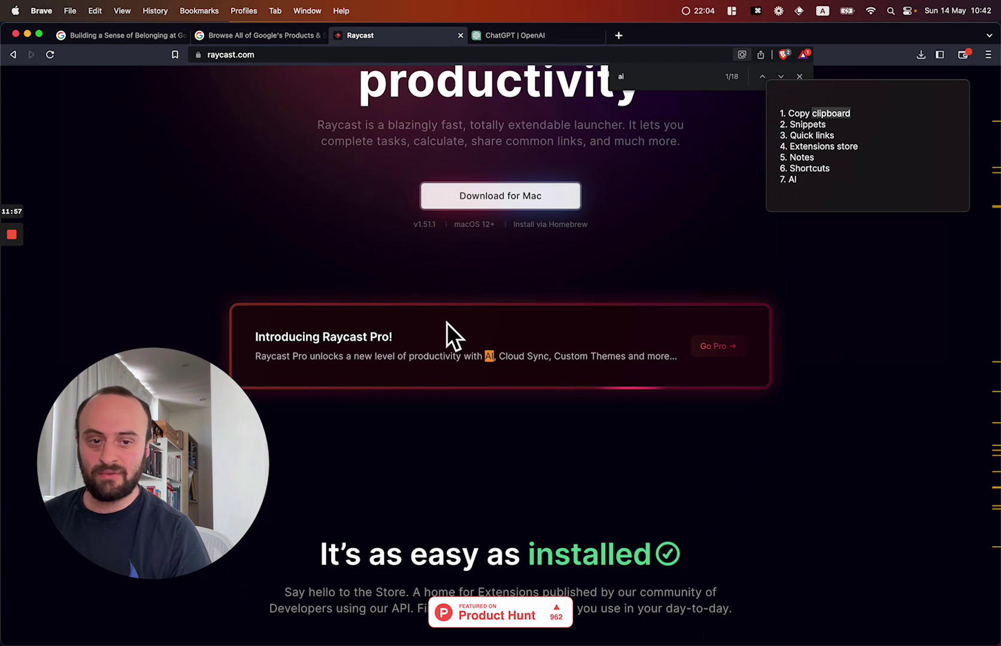
# - Bring up the Raycast Manual window and open its AI page from the manual's Pro section
pyautogui.moveTo(652, 96); pyautogui.dragTo(794, 57)
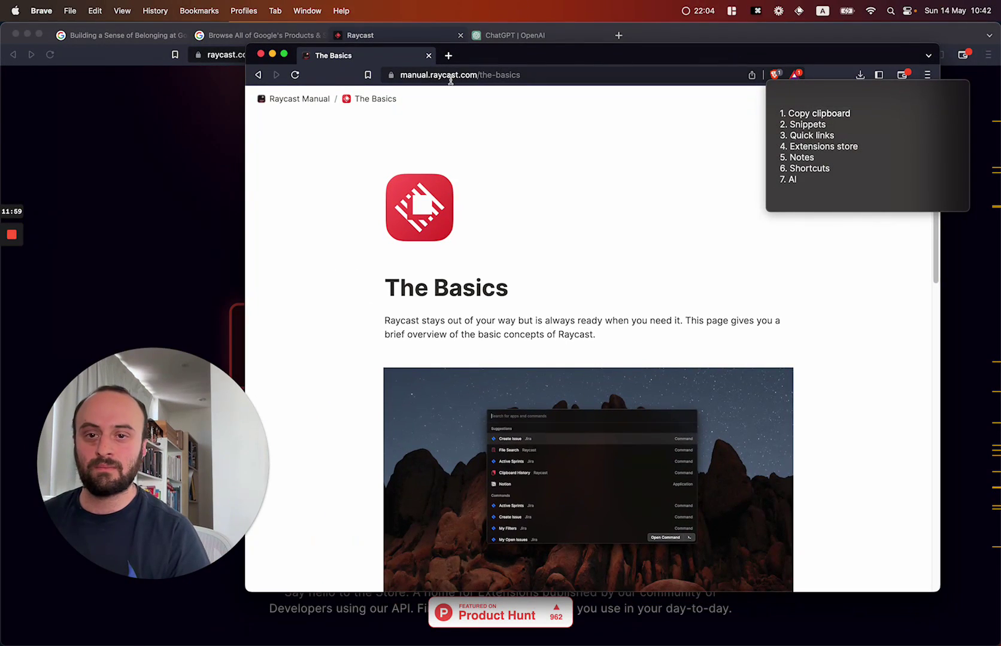
pyautogui.click(315, 100)
pyautogui.scroll(-5, 483, 319)
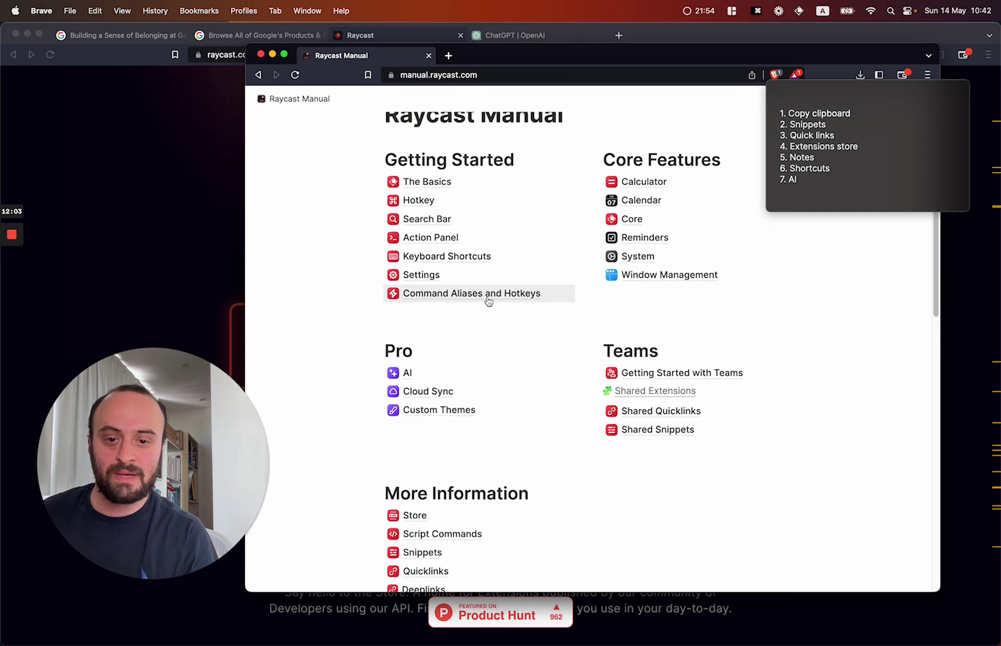
pyautogui.click(401, 372)
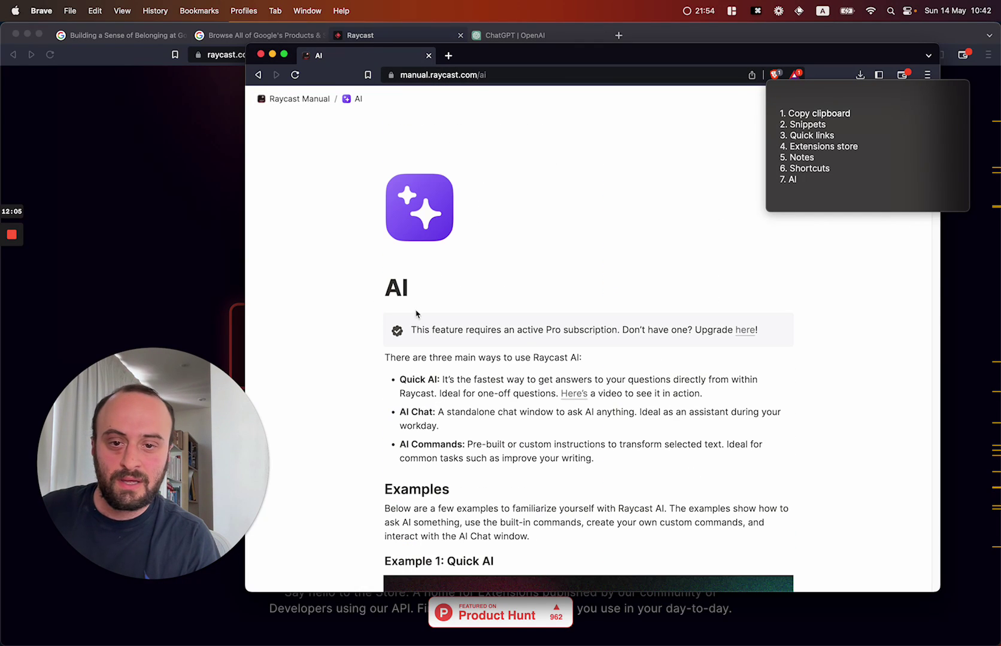
# - Read through the AI manual page's Quick AI and AI Chat examples, then return to its introduction
pyautogui.scroll(-10, 463, 378)
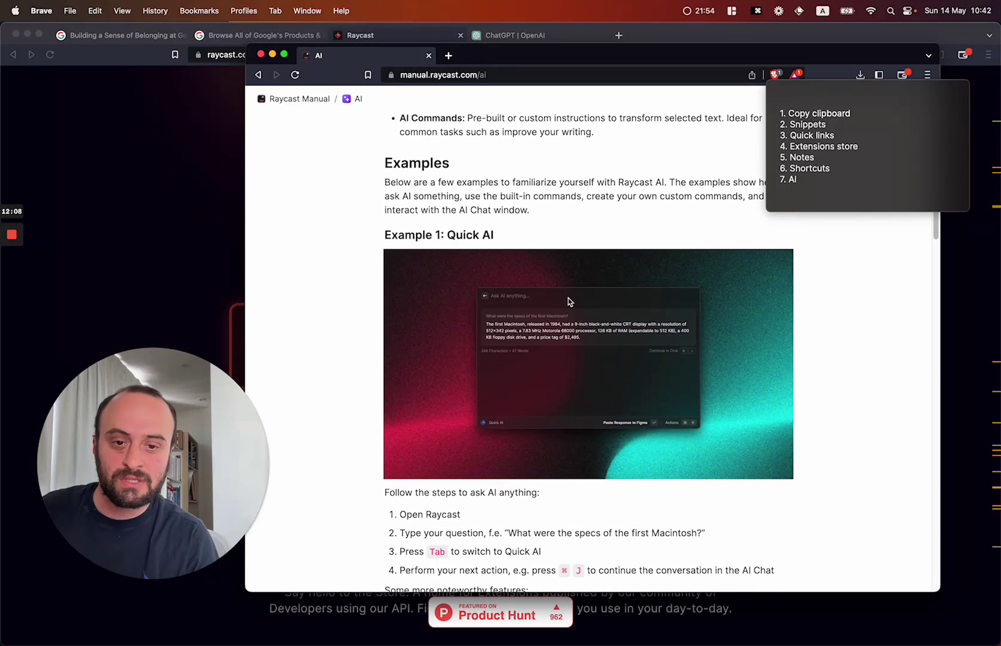
pyautogui.scroll(-9, 576, 350)
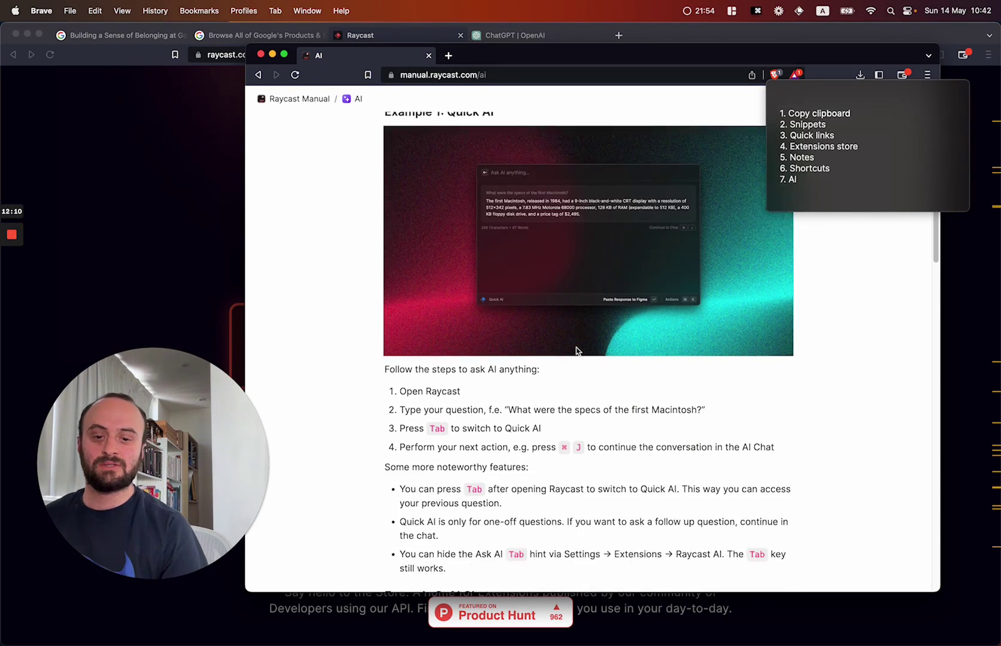
pyautogui.scroll(-1, 577, 351)
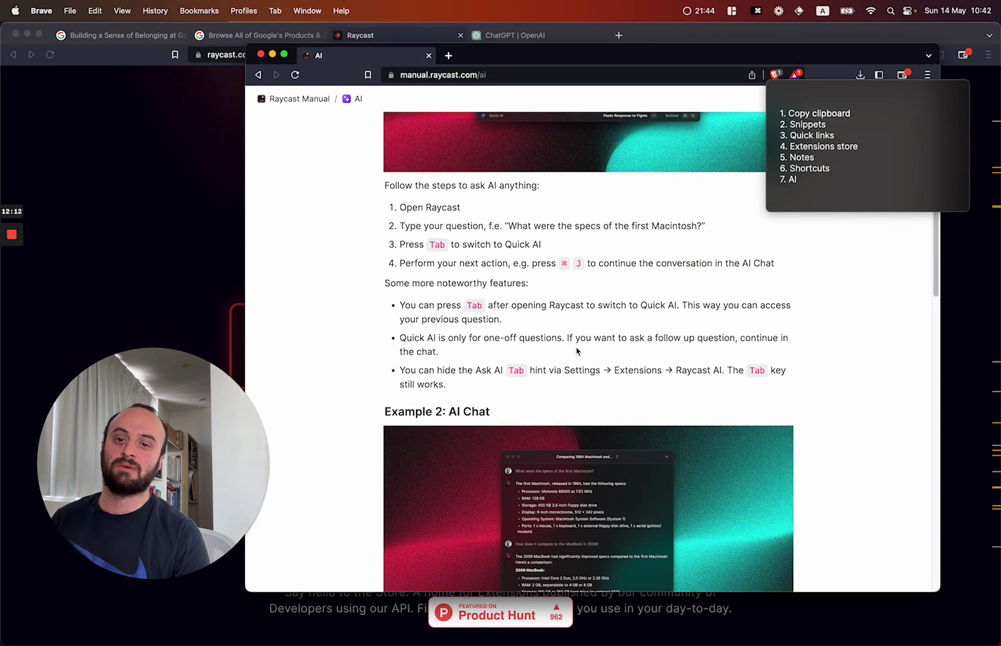
pyautogui.scroll(-20, 578, 364)
pyautogui.scroll(20, 578, 367)
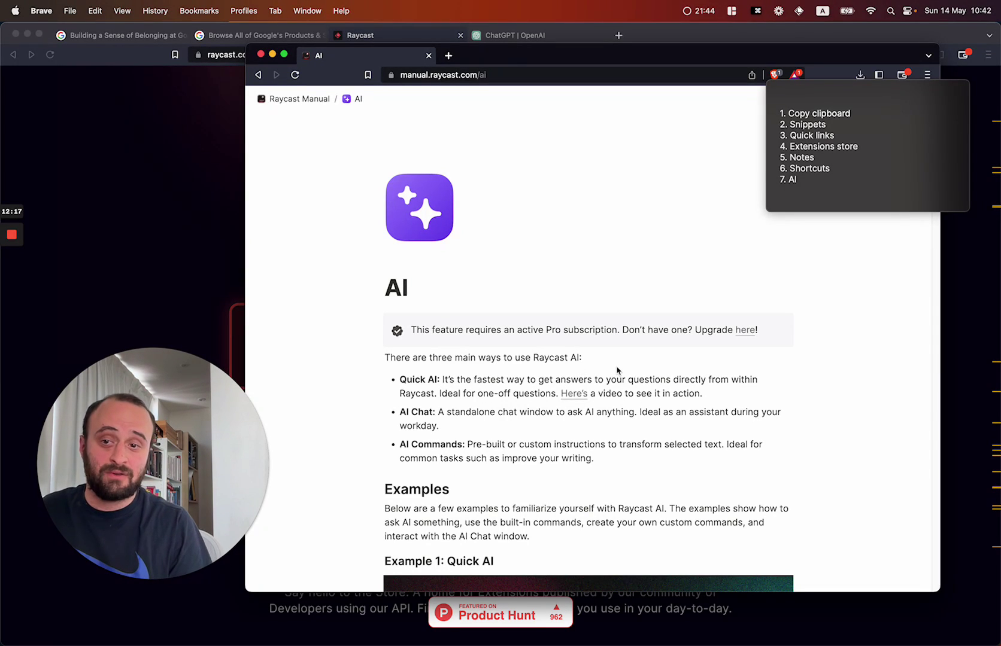
# - Open the Raycast launcher and browse its command list as far as the Search Emoji and Floating Notes commands
pyautogui.hotkey('alt', 'space')
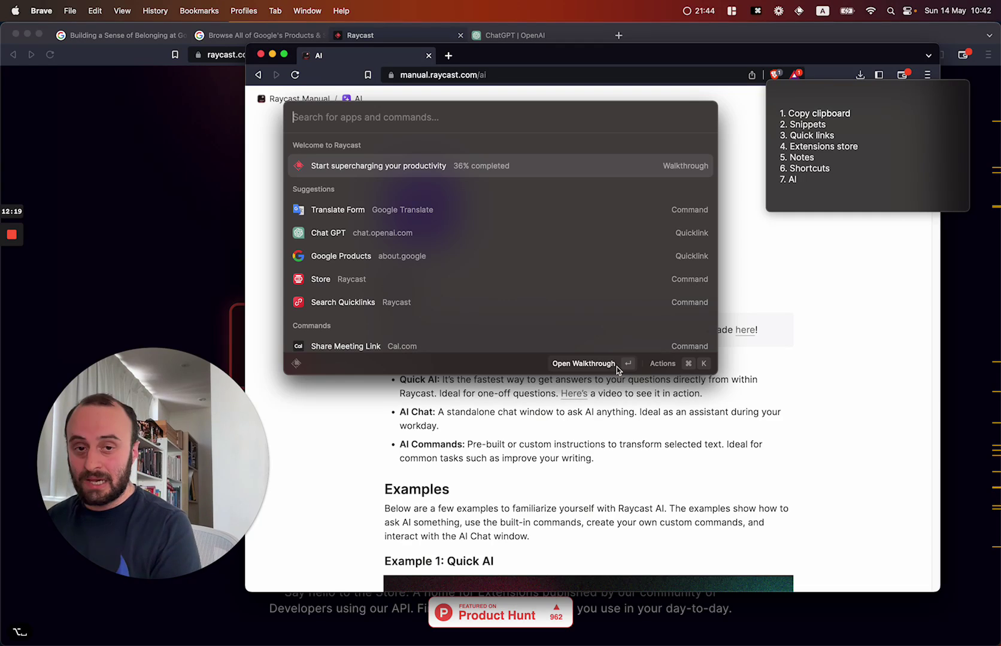
pyautogui.press('Down')
pyautogui.press('Down')
pyautogui.press('Down')
pyautogui.press('Down')
pyautogui.press('Down')
pyautogui.press('Down')
pyautogui.press('Down')
pyautogui.press('Down')
pyautogui.press('Down')
pyautogui.press('Down')
pyautogui.press('Down')
pyautogui.press('Down')
pyautogui.press('Down')
pyautogui.press('Down')
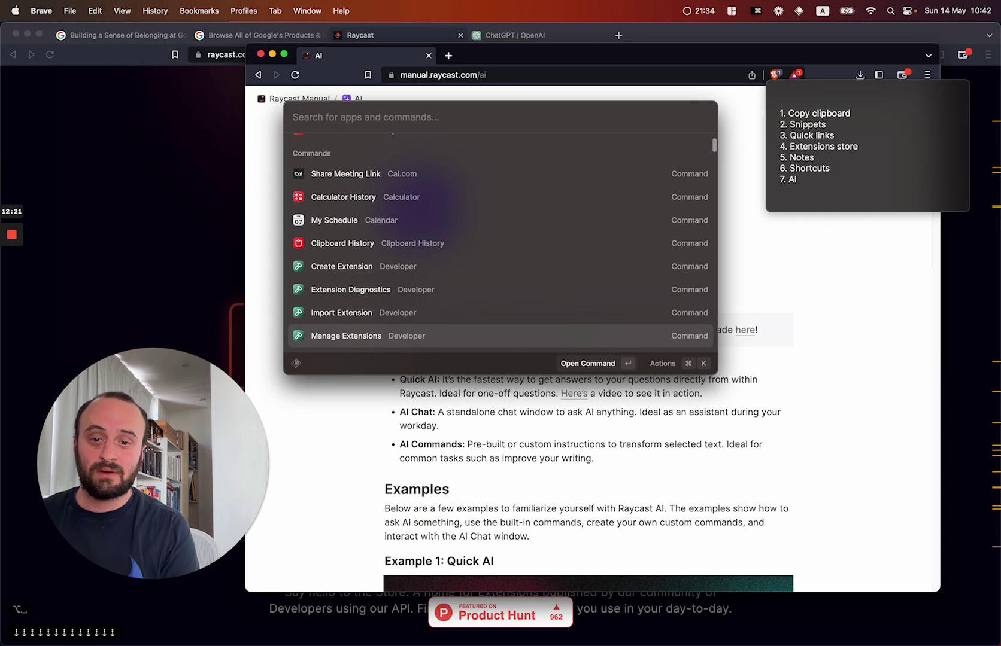
pyautogui.press('Down')
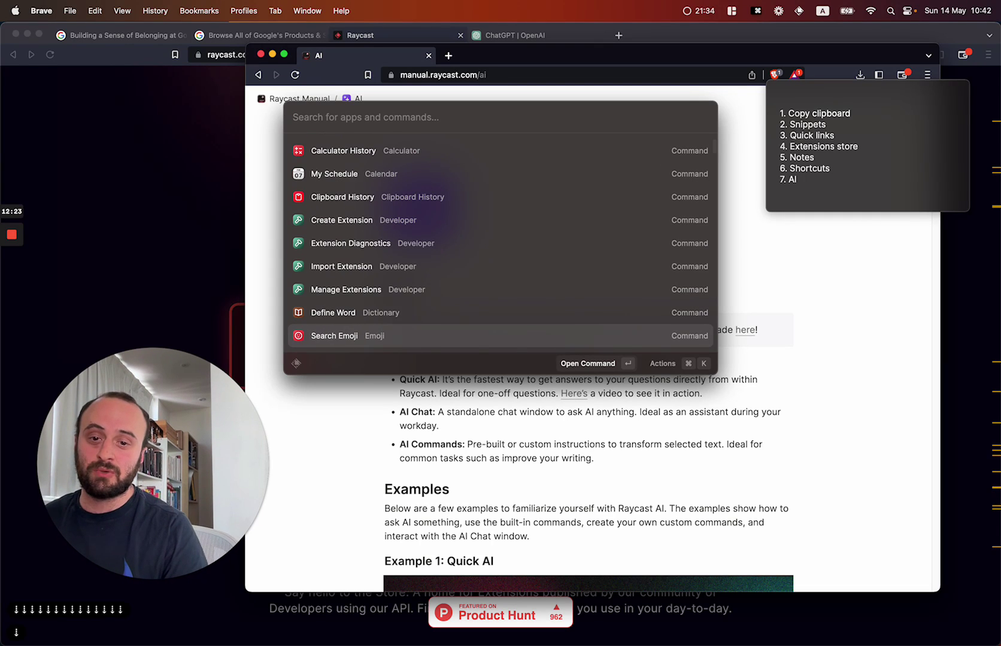
pyautogui.press('Down')
pyautogui.press('Down')
pyautogui.press('Down')
pyautogui.press('Up')
pyautogui.press('Up')
pyautogui.press('Up')
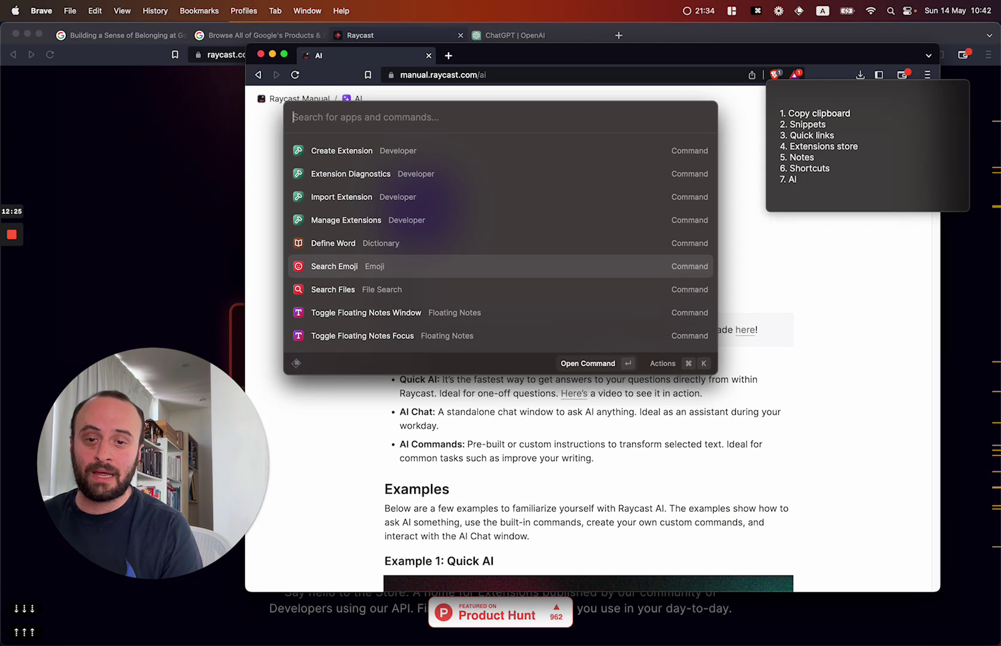
# - Open the Search Emoji command and browse the frequently used emoji
pyautogui.press('Return')
pyautogui.press('Down')
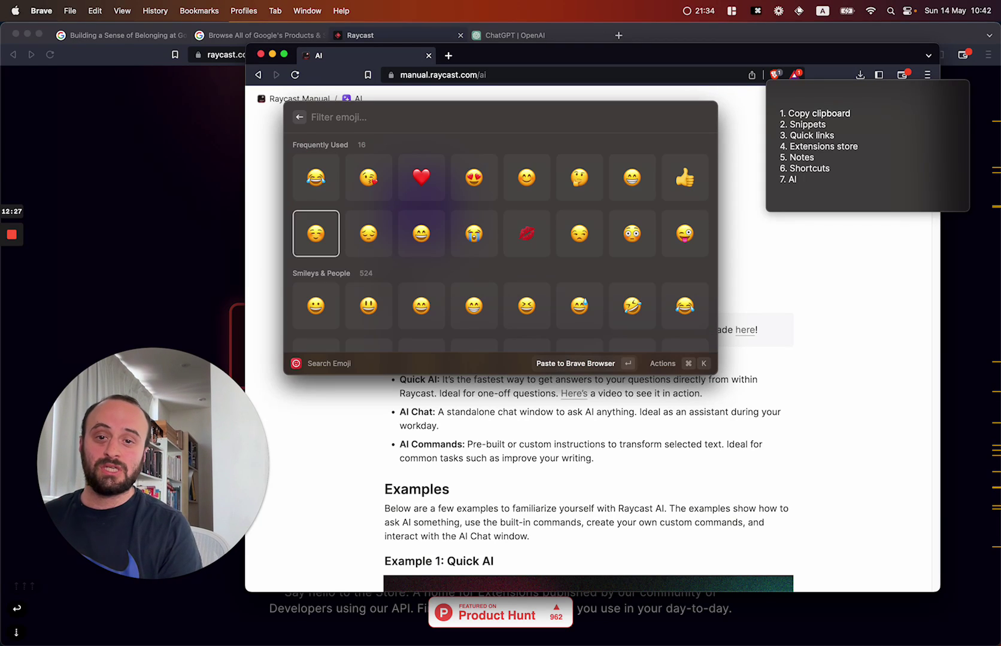
pyautogui.press('Right')
pyautogui.press('Right')
pyautogui.press('Up')
pyautogui.press('Down')
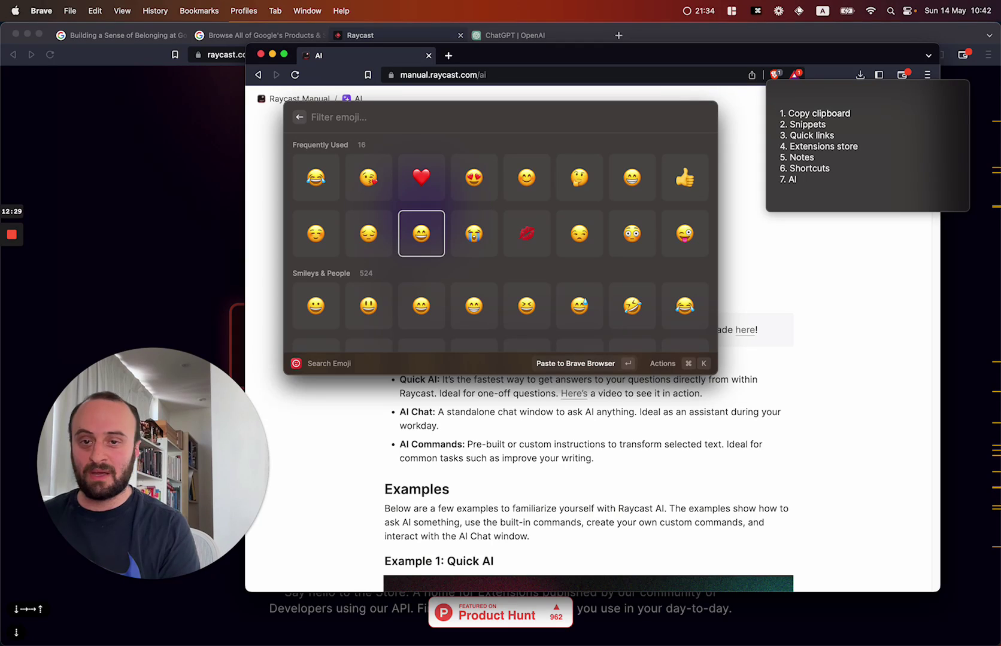
pyautogui.write('hllov')
pyautogui.press('BackSpace')
pyautogui.press('BackSpace')
pyautogui.press('BackSpace')
pyautogui.press('BackSpace')
pyautogui.press('BackSpace')
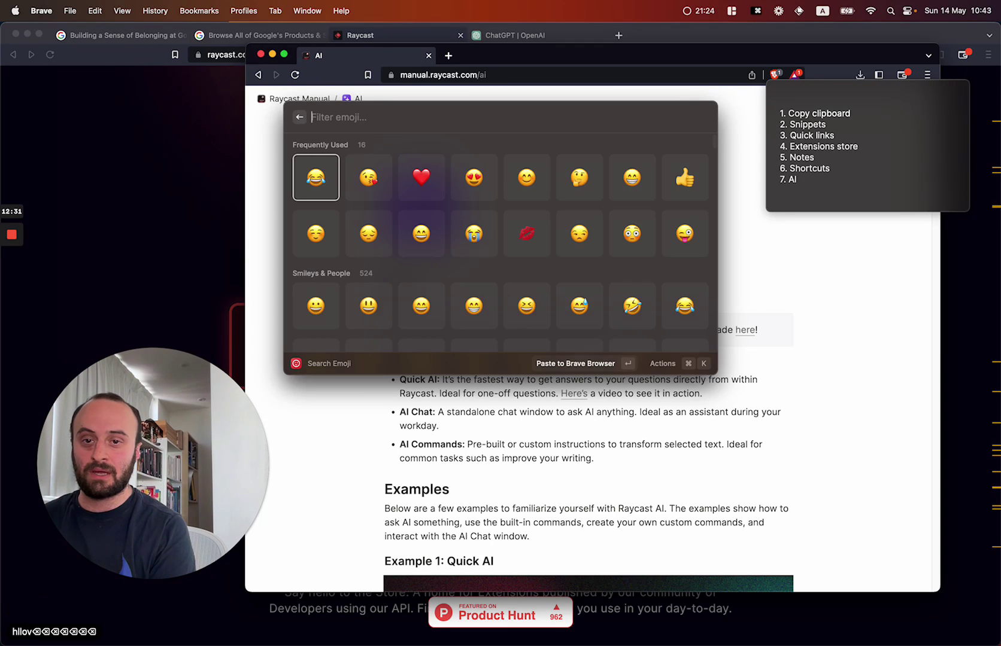
# - Search the emoji for "monkey", look through the matches, and return to the launcher's main command list
pyautogui.write('lmonkey')
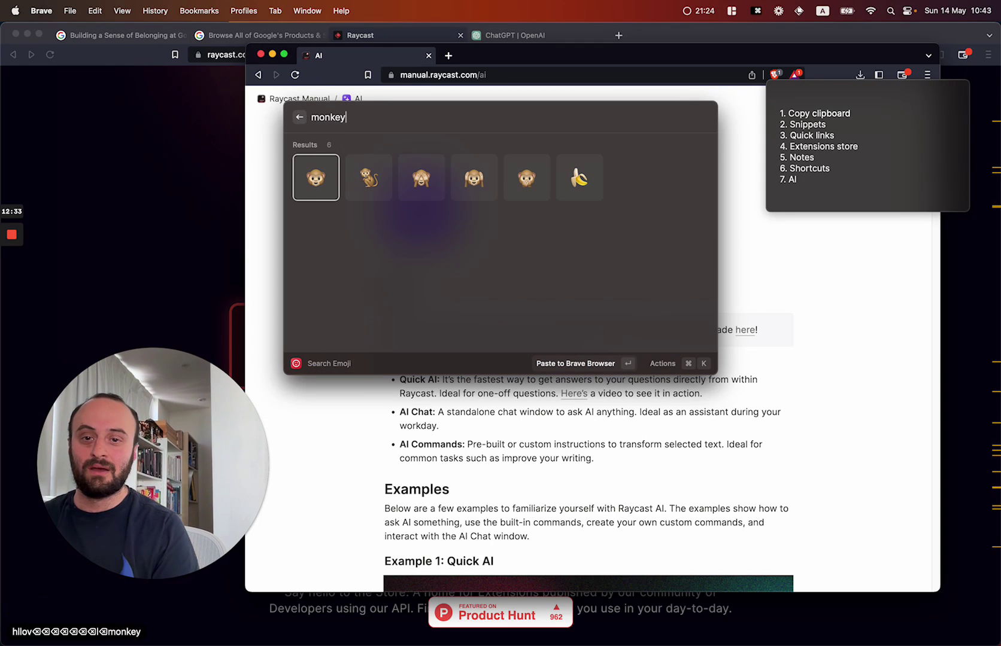
pyautogui.press('Right')
pyautogui.press('Right')
pyautogui.press('Right')
pyautogui.press('Right')
pyautogui.press('Right')
pyautogui.press('Left')
pyautogui.press('Escape')
pyautogui.press('Down')
pyautogui.press('Down')
pyautogui.press('Down')
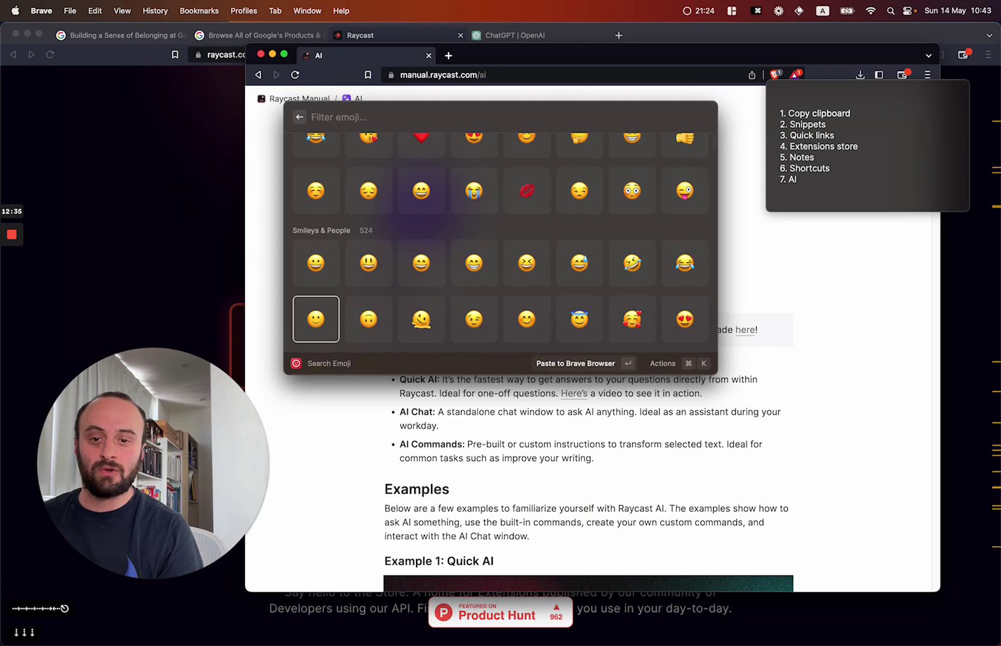
pyautogui.press('Escape')
# - Find Raycast's Confetti command in the launcher's command list and run it
pyautogui.press('Down')
pyautogui.press('Down')
pyautogui.press('Down')
pyautogui.press('Down')
pyautogui.press('Down')
pyautogui.press('Down')
pyautogui.press('Down')
pyautogui.press('Down')
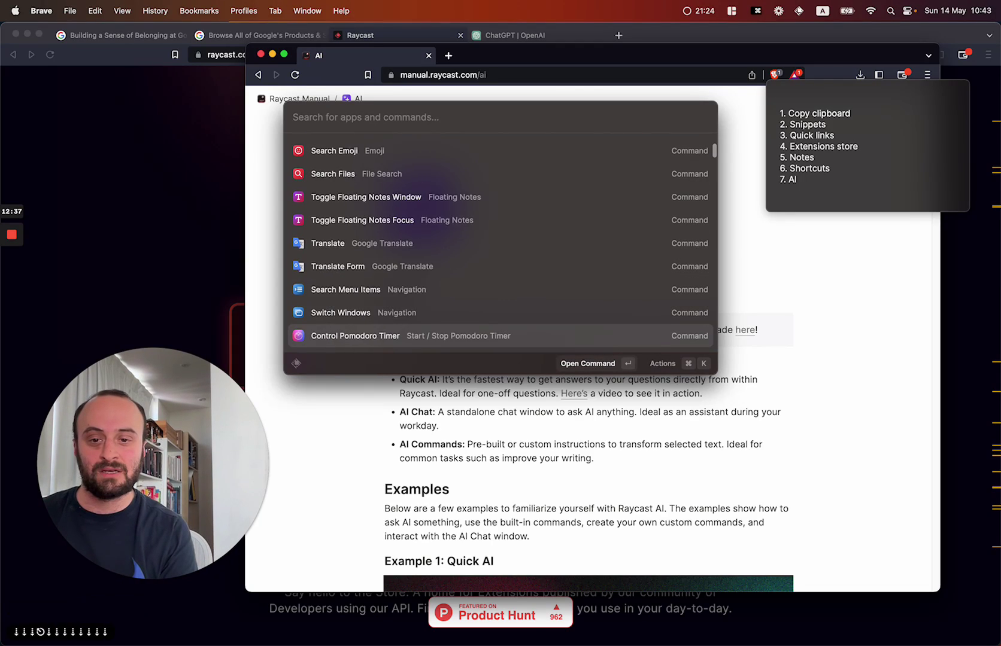
pyautogui.press('Down')
pyautogui.press('Down')
pyautogui.press('Down')
pyautogui.press('Down')
pyautogui.press('Down')
pyautogui.press('Down')
pyautogui.press('Down')
pyautogui.press('Down')
pyautogui.press('Down')
pyautogui.press('Down')
pyautogui.press('Down')
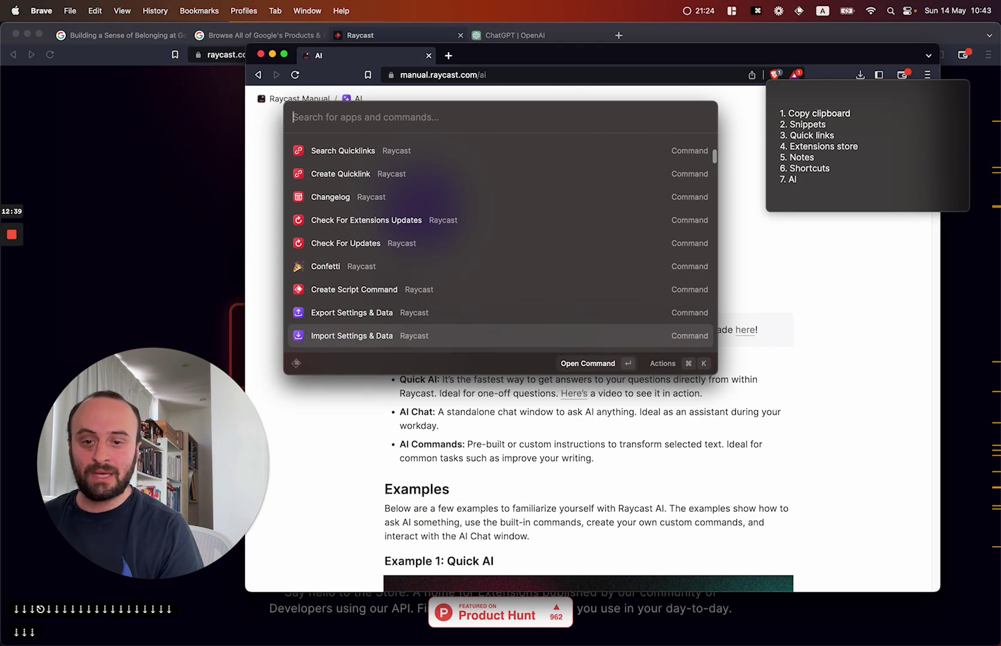
pyautogui.press('Up')
pyautogui.press('Up')
pyautogui.press('Up')
pyautogui.press('Return')
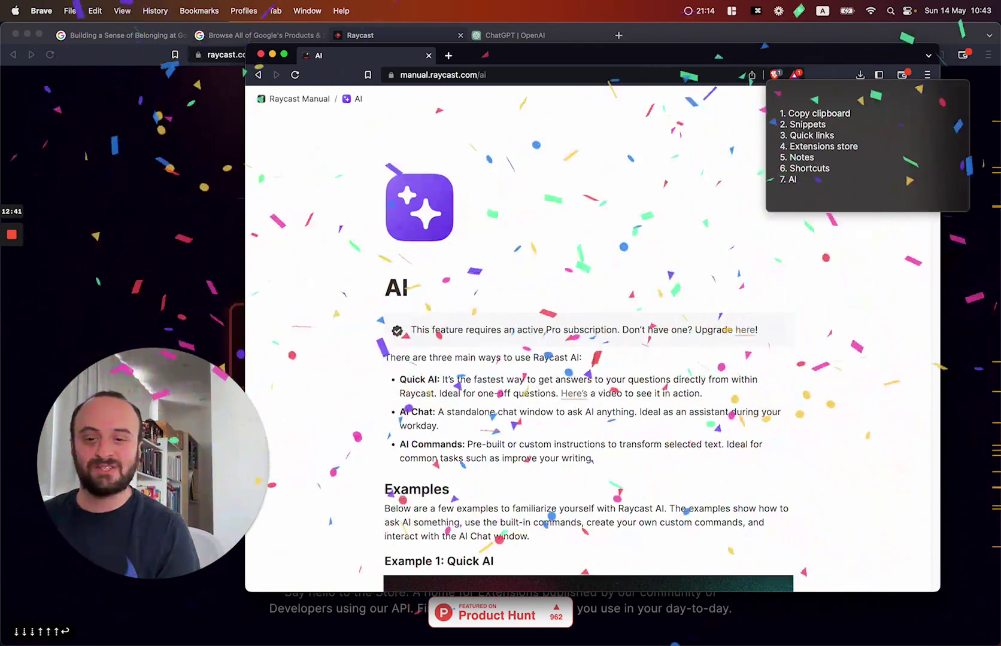